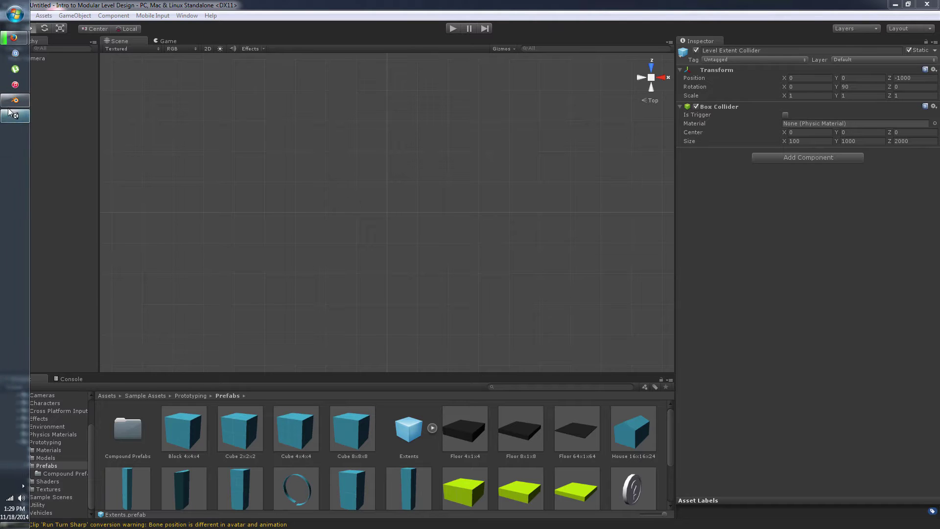
click(14, 100)
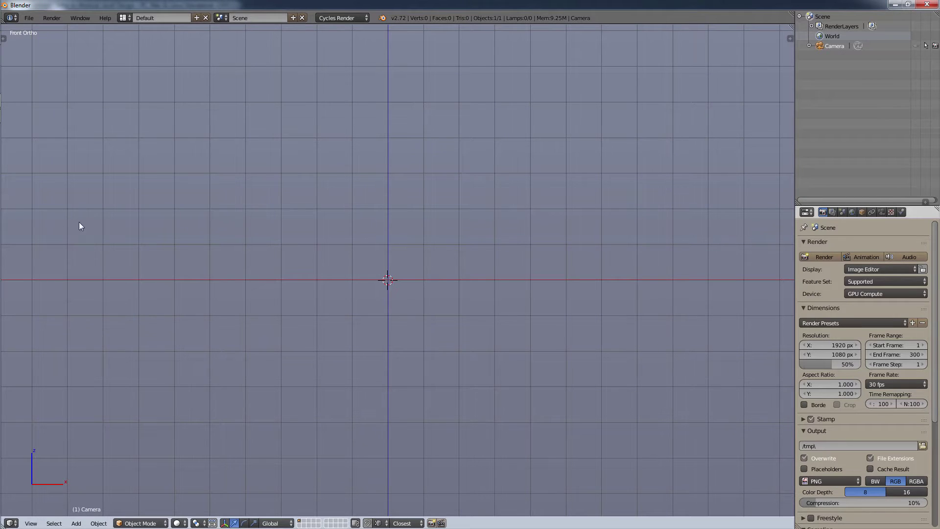
click(15, 116)
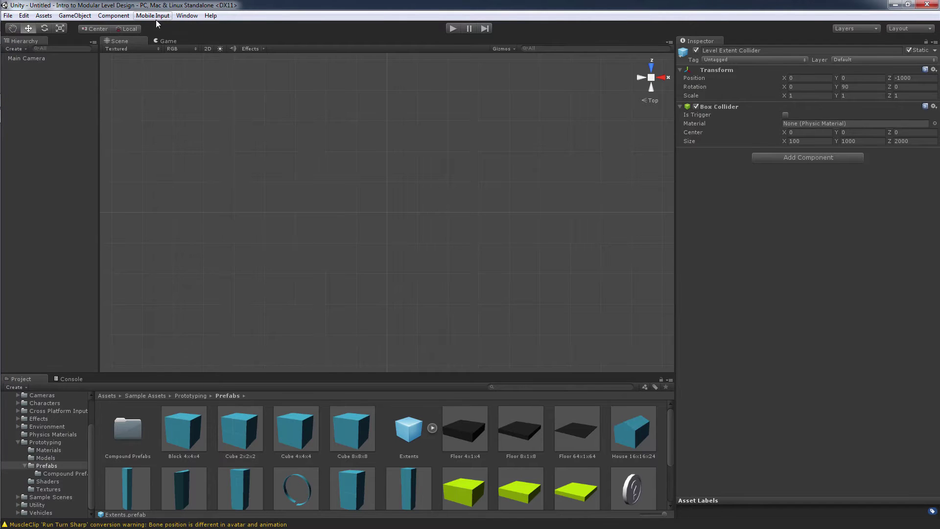
- Look up the Sample Assets (beta) package in the Asset Store's download list, then close the store
click(186, 15)
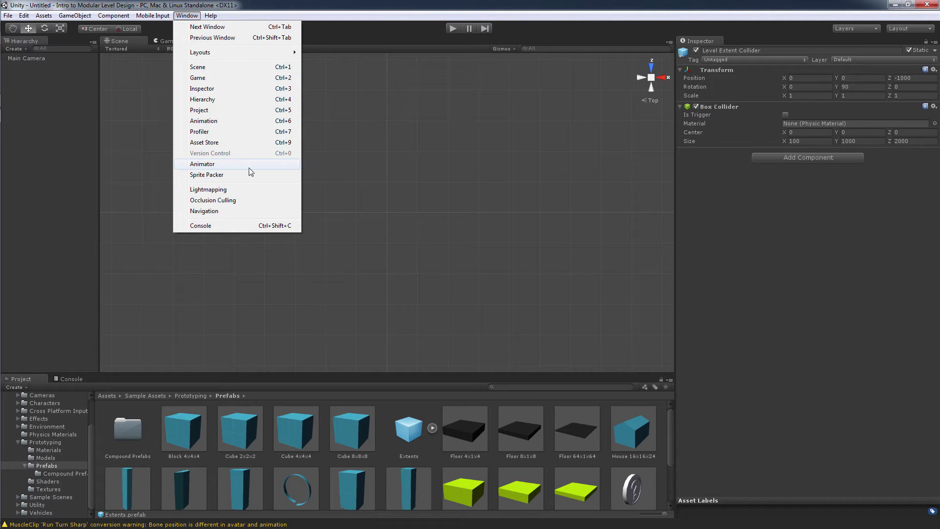
click(235, 144)
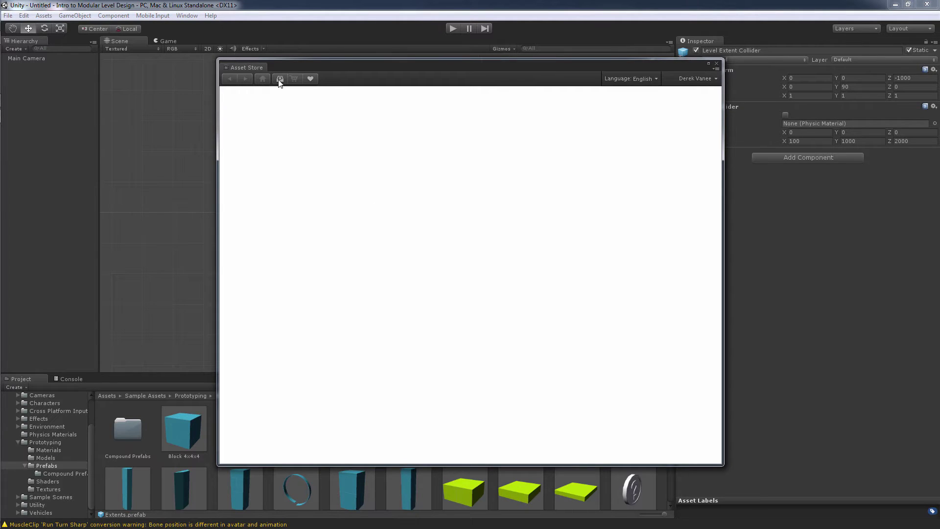
click(279, 79)
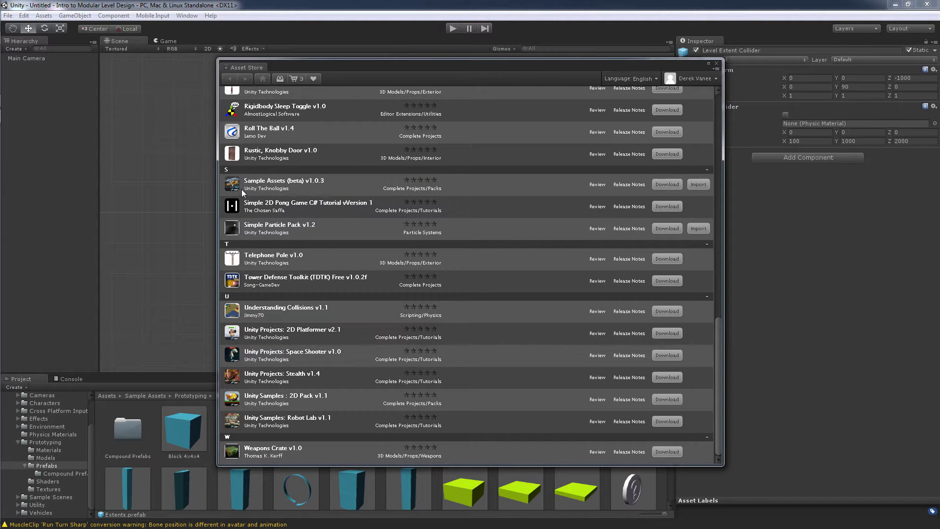
click(716, 63)
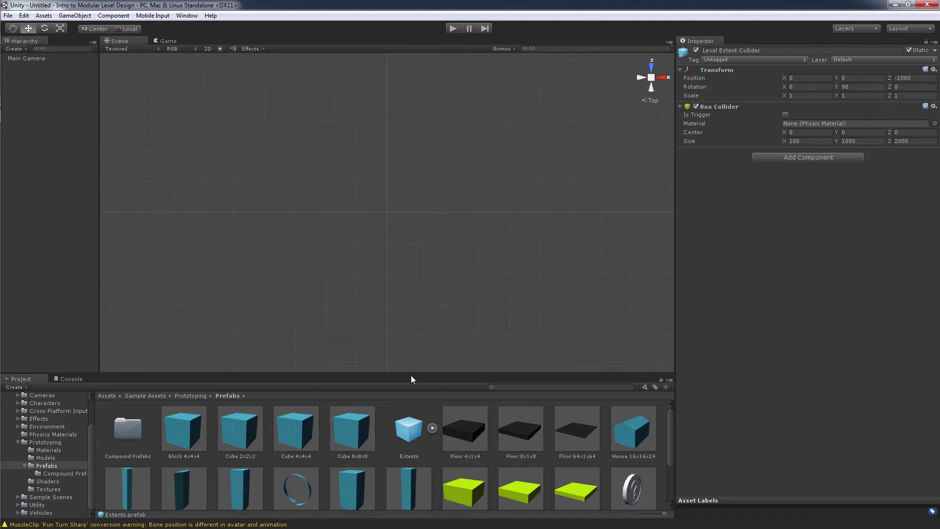
- Enlarge the project browser and show the contents of the Prefabs folder under Sample Assets > Prototyping
drag(410, 371, 407, 312)
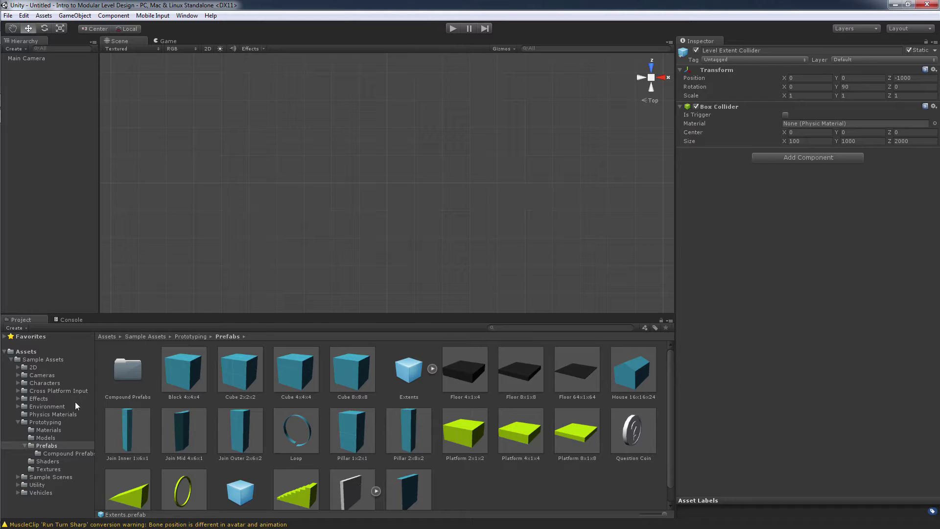
click(45, 421)
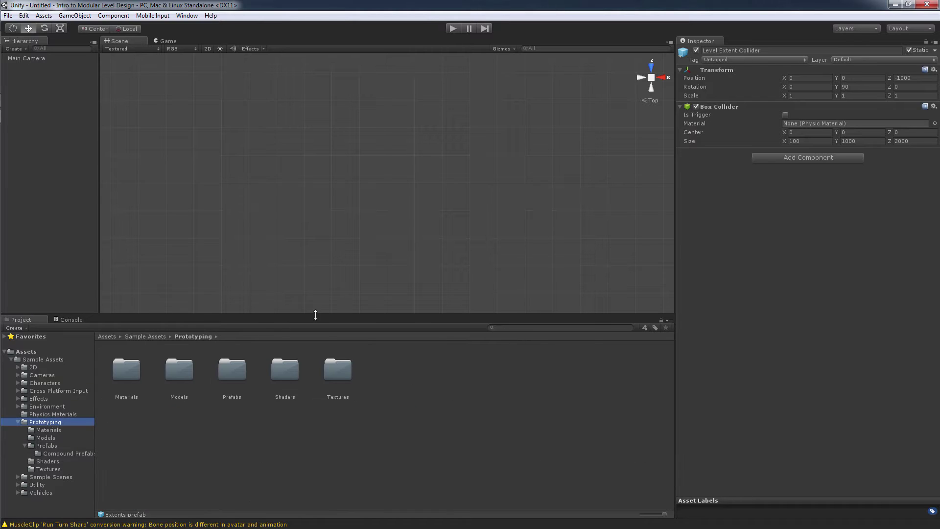
click(47, 445)
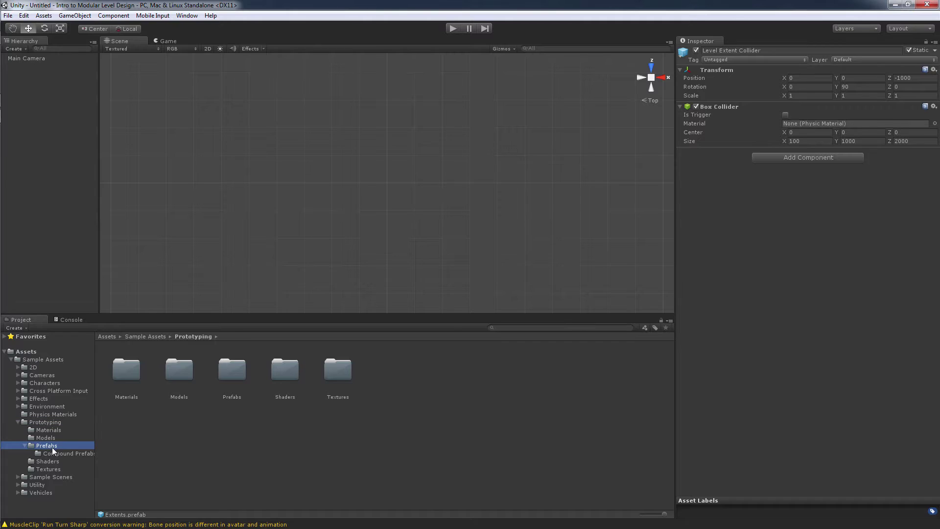
click(52, 438)
click(47, 446)
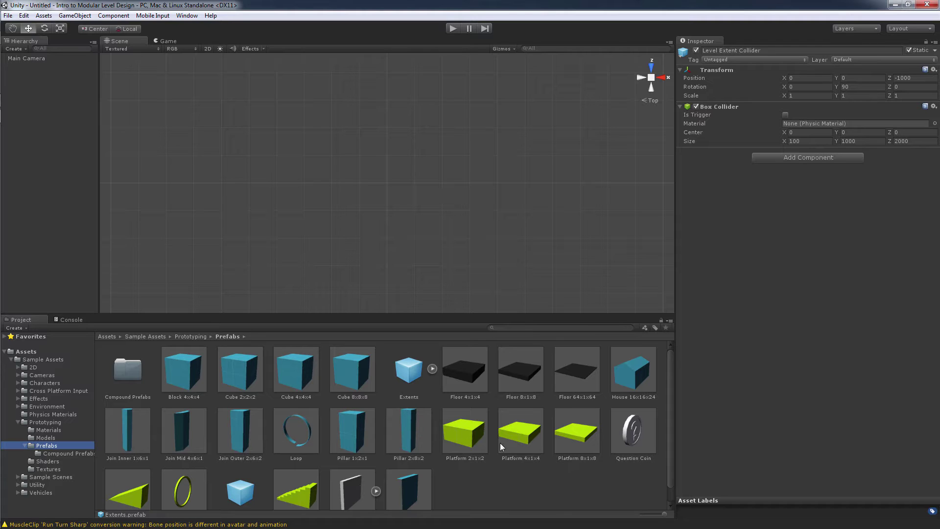
scroll(500, 444, down, 1)
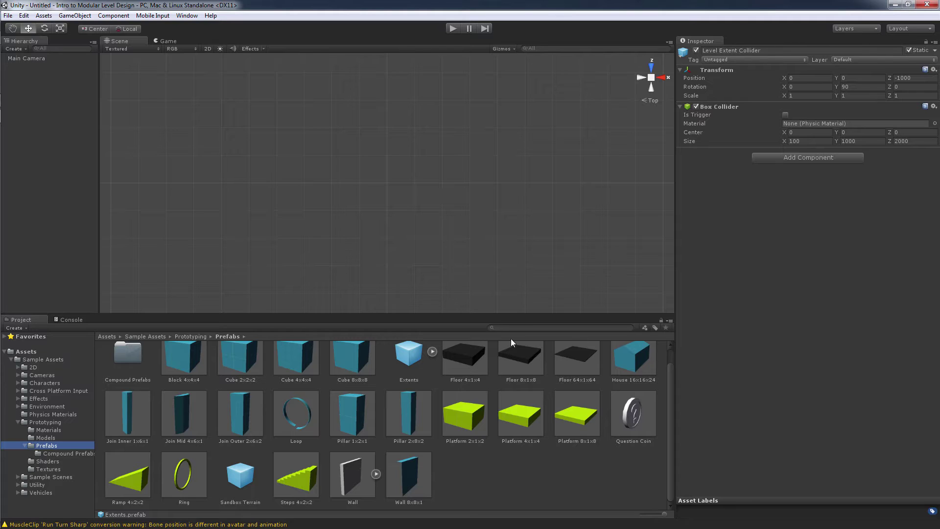
- Place the Floor 4x1x4 prefab in the scene and reset its transform to the origin
drag(471, 359, 386, 181)
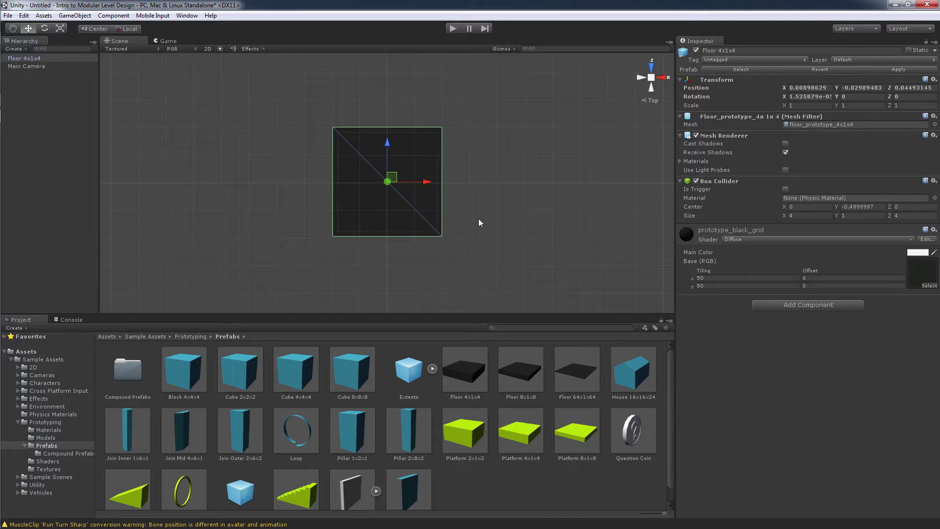
right_click(710, 78)
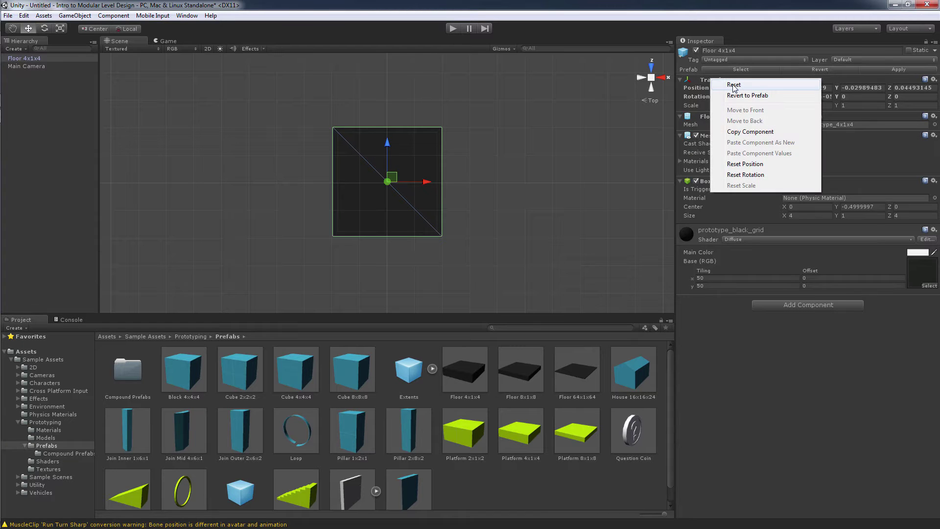
click(721, 83)
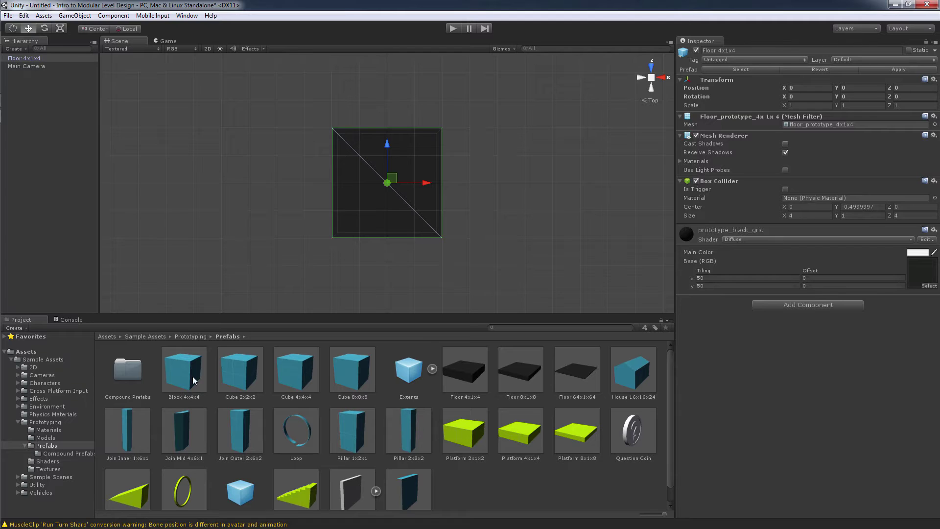
scroll(391, 440, down, 1)
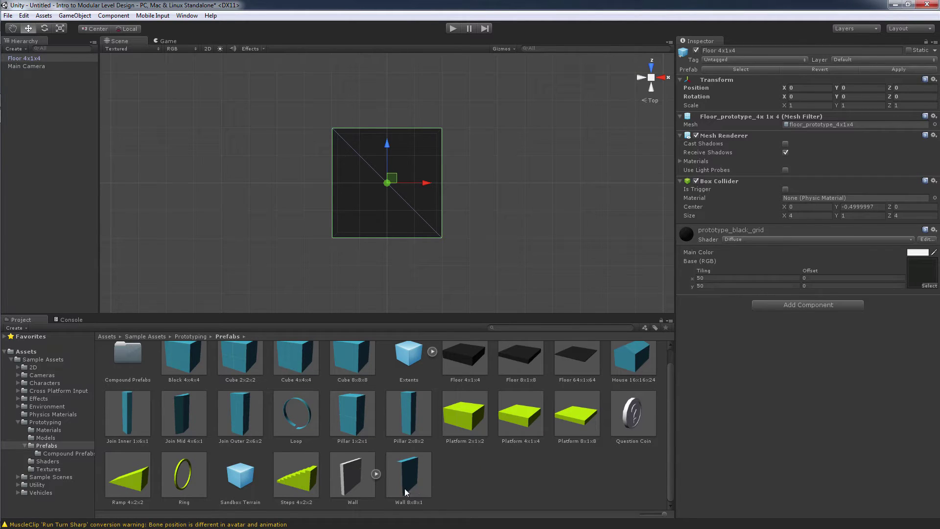
drag(344, 481, 342, 191)
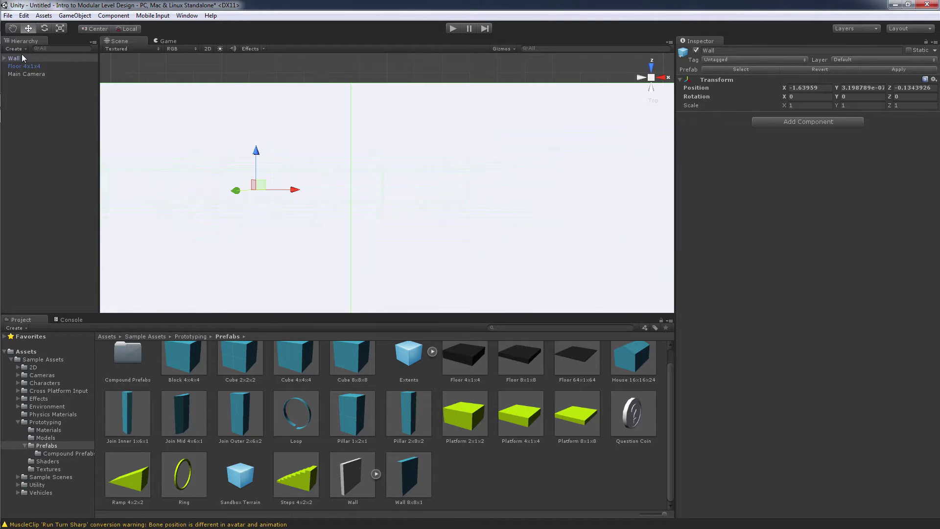
right_click(22, 56)
click(48, 107)
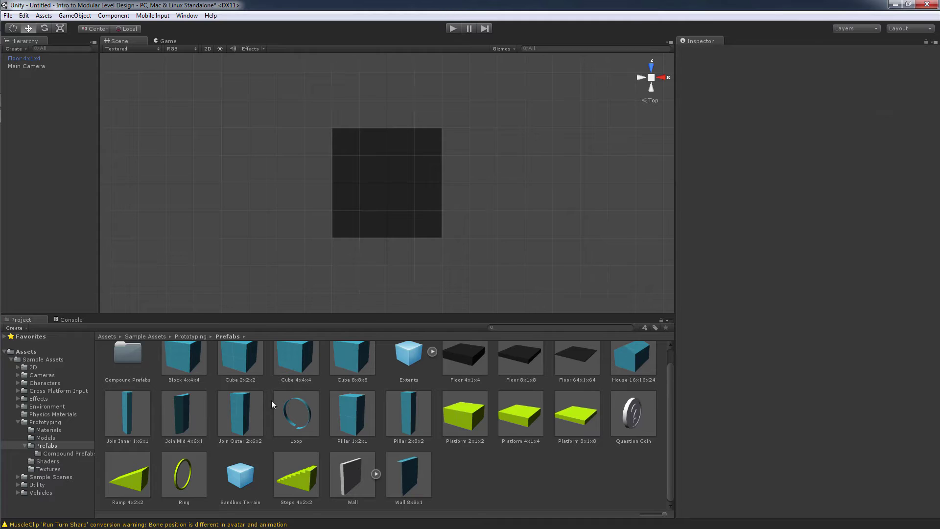
- Place three Block 4x4x4 prefabs around the floor tile, one each on its -X, +Z and +X sides
scroll(207, 395, up, 1)
drag(200, 365, 274, 172)
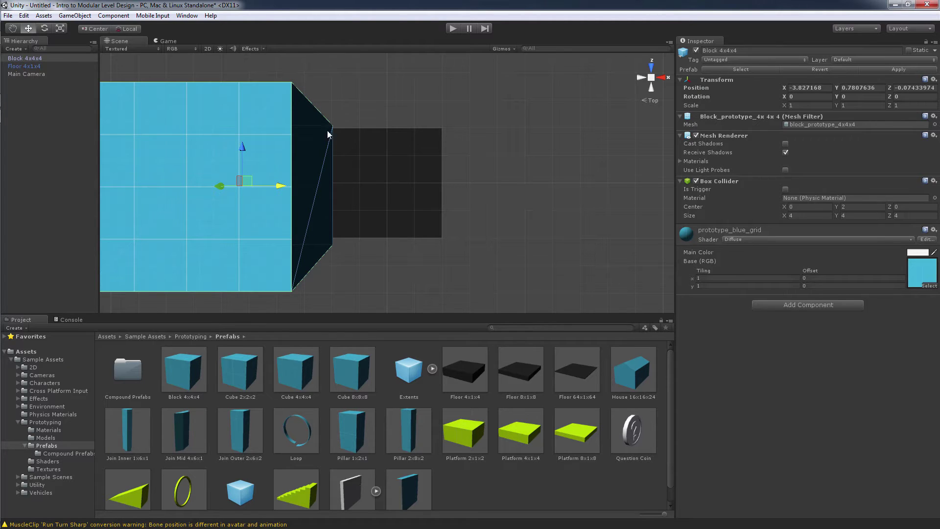
drag(169, 370, 389, 69)
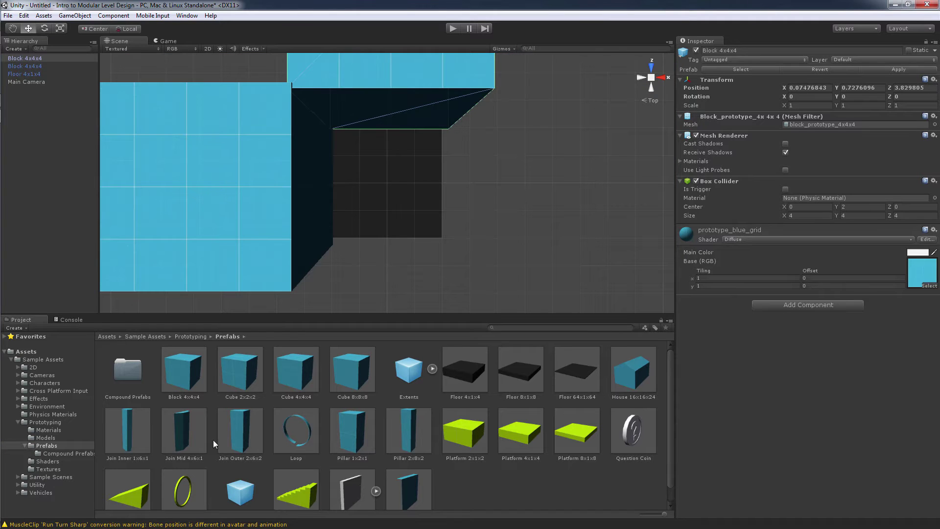
drag(208, 384, 501, 180)
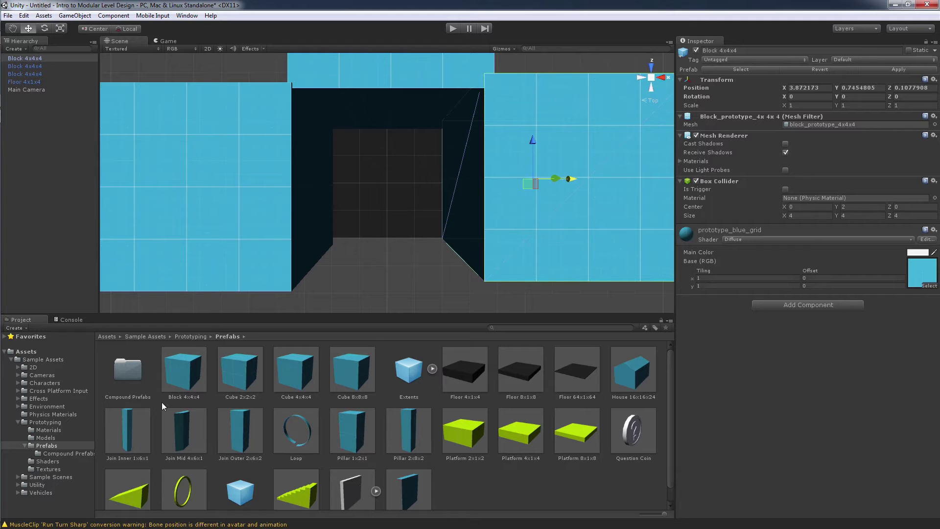
- Lower the block on the floor's -X side to about Y 0 and shift it outward to about X -4
alt+drag(520, 263, 502, 163)
right_drag(502, 163, 499, 170)
middle_drag(499, 170, 487, 192)
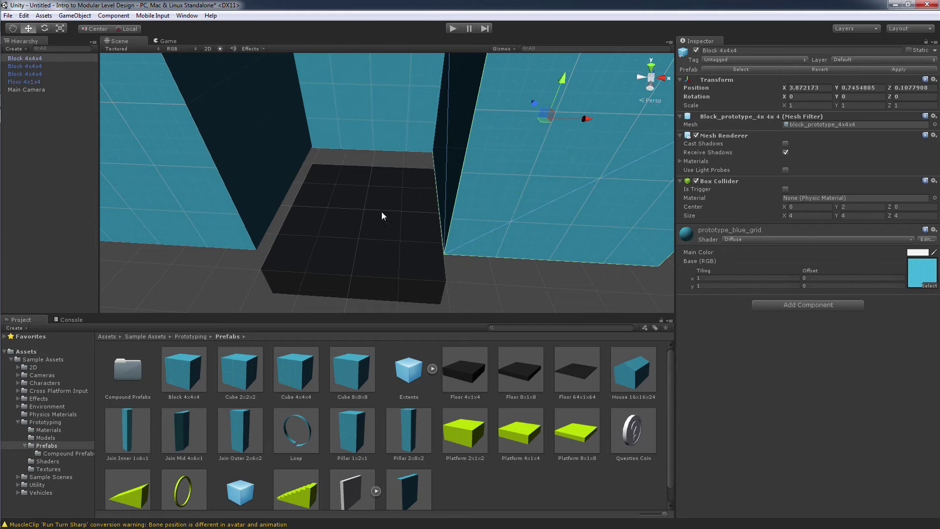
click(246, 153)
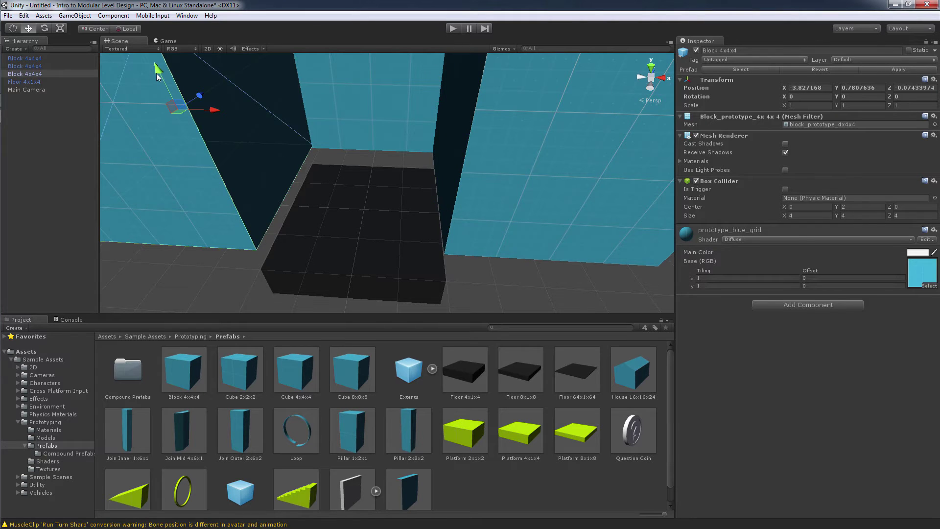
drag(157, 73, 170, 107)
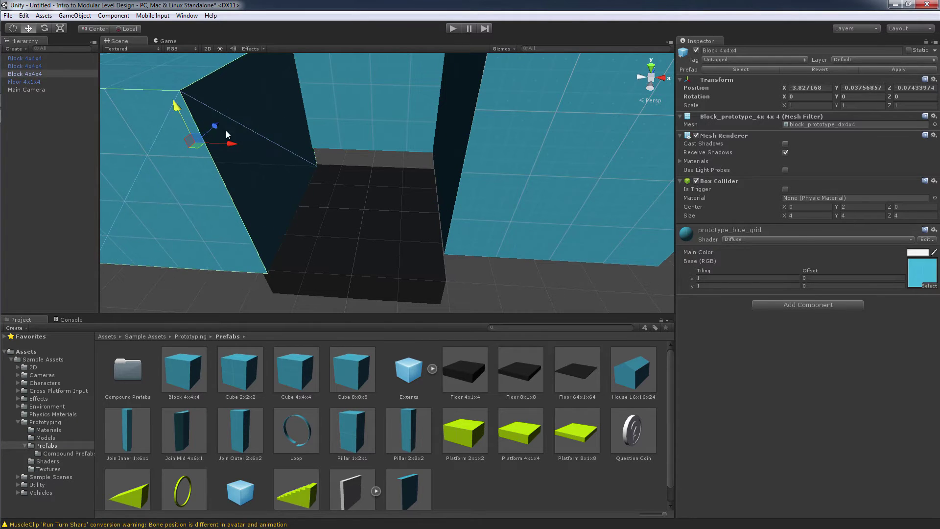
drag(239, 143, 226, 147)
- Lower the block behind the floor tile until its base is about level with the floor surface
click(357, 101)
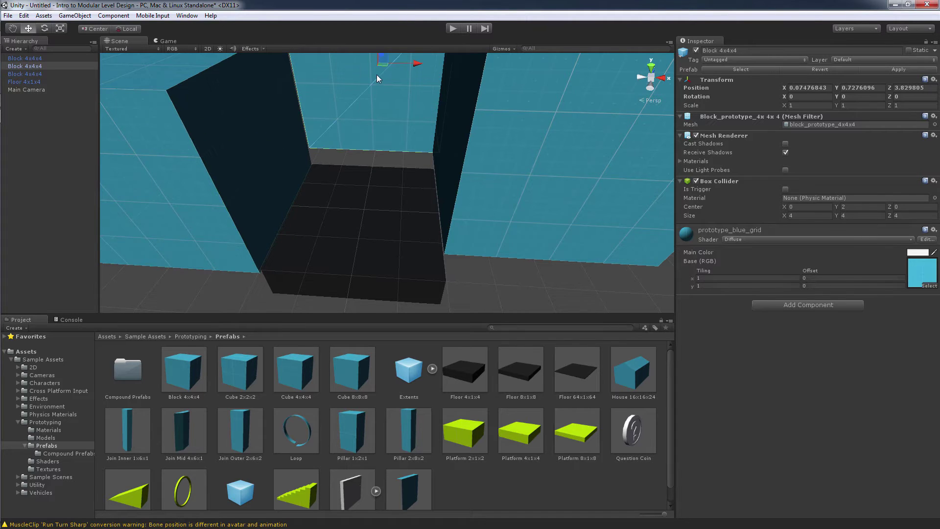
scroll(384, 80, down, 5)
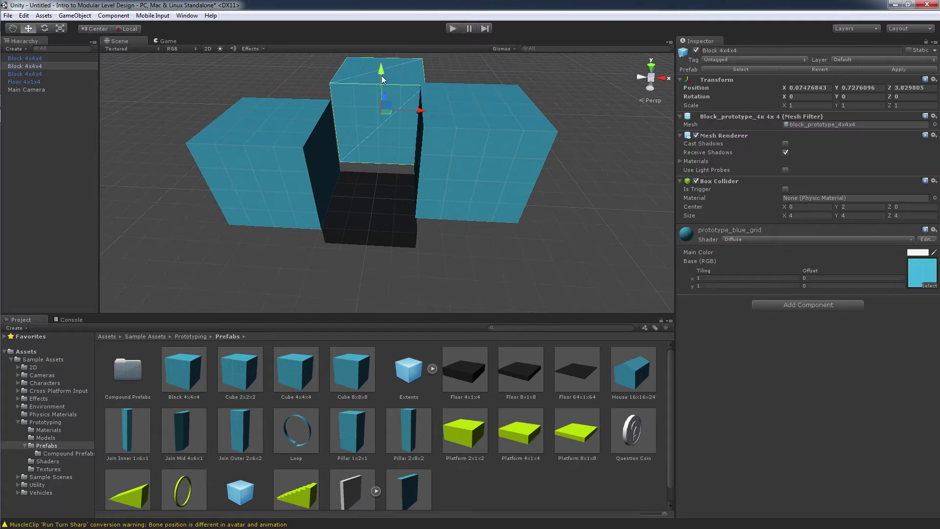
drag(381, 75, 381, 92)
- Lower the block on the floor's +X side to about Y 0 and shift it outward to about X 4
click(459, 140)
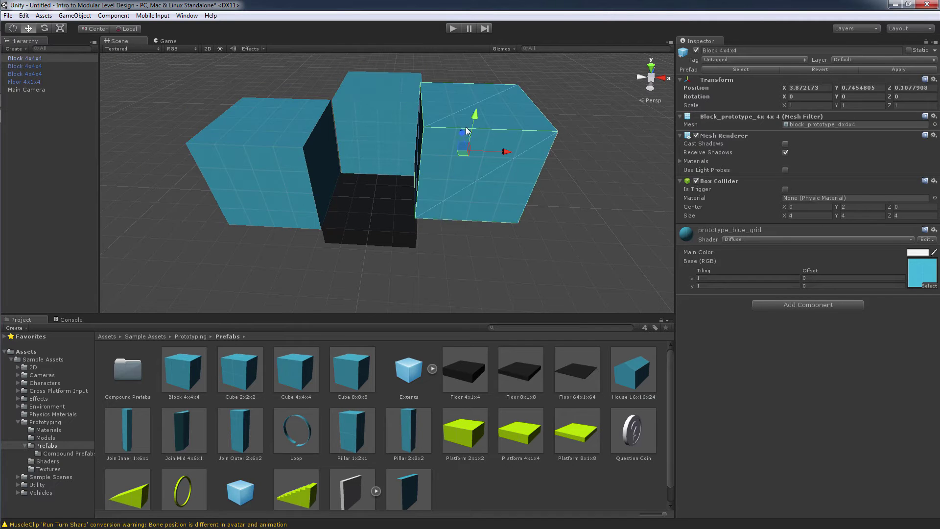
drag(475, 113, 493, 133)
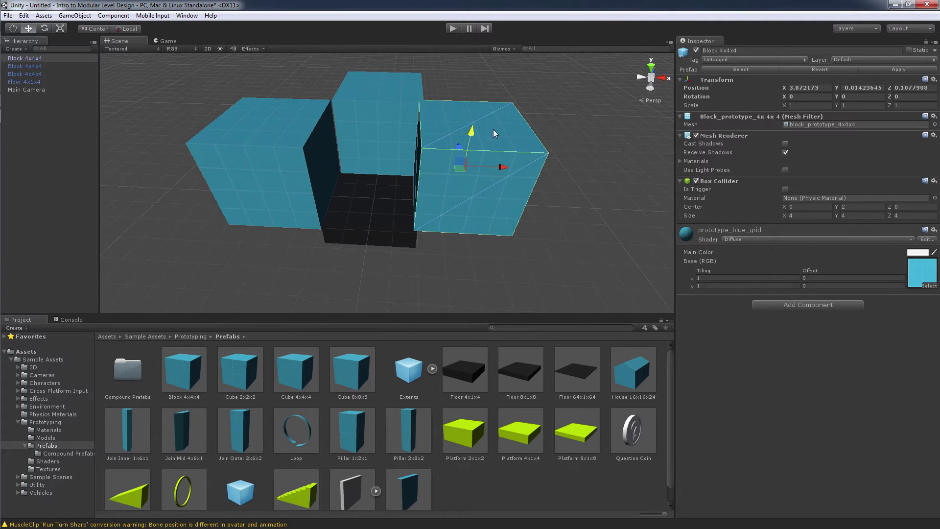
drag(502, 167, 507, 168)
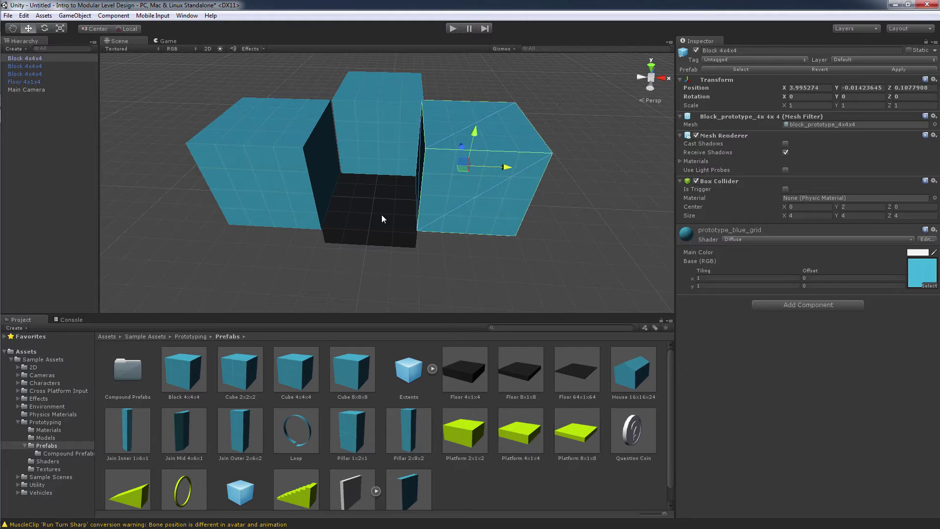
- Examine how the three blocks line up with the floor tile from near and far, and select the -X block
scroll(381, 214, up, 3)
scroll(380, 218, up, 3)
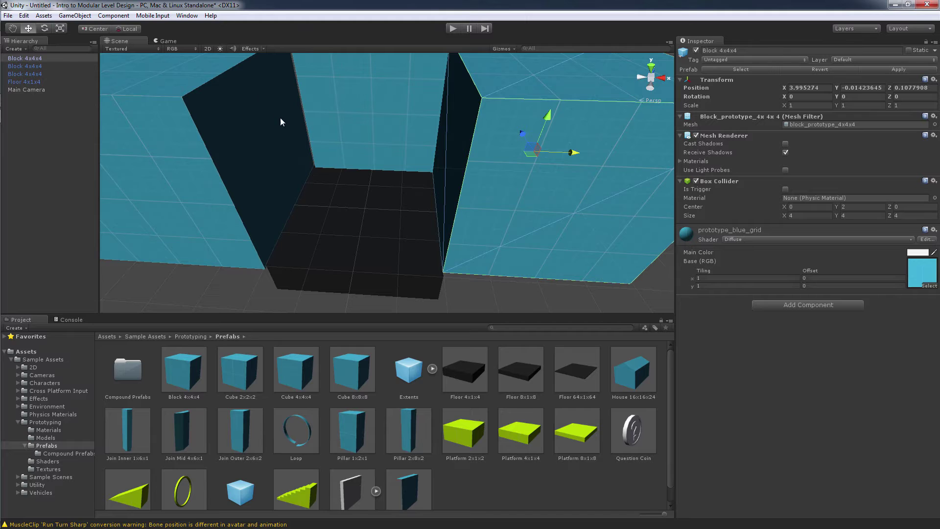
scroll(307, 219, down, 5)
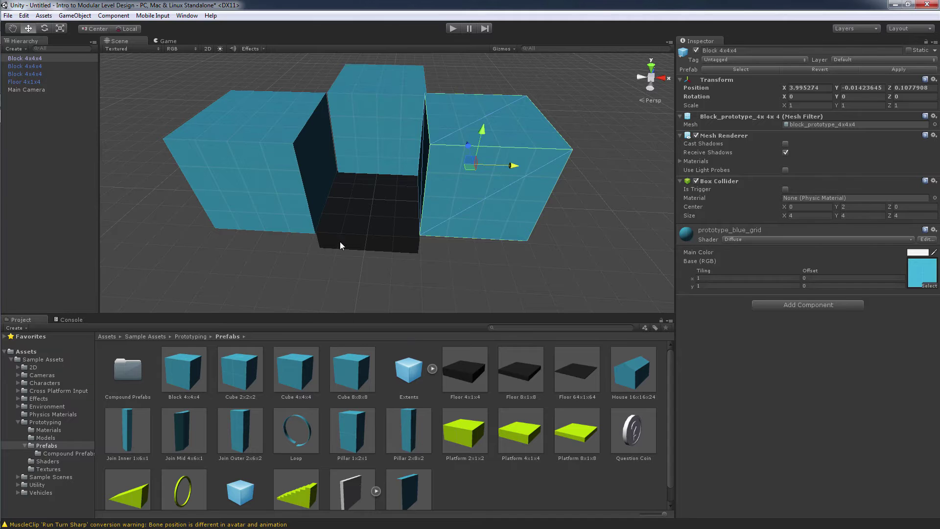
scroll(340, 245, down, 3)
scroll(300, 272, down, 3)
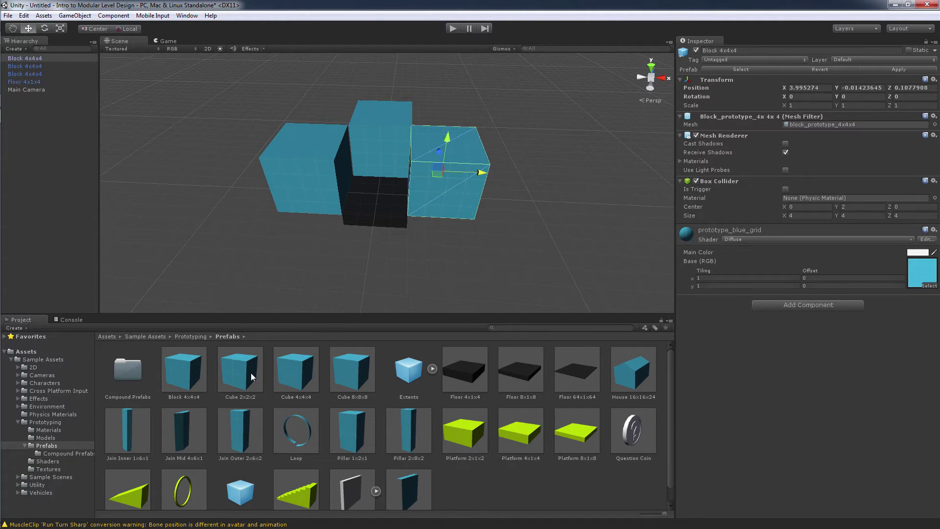
scroll(313, 152, up, 2)
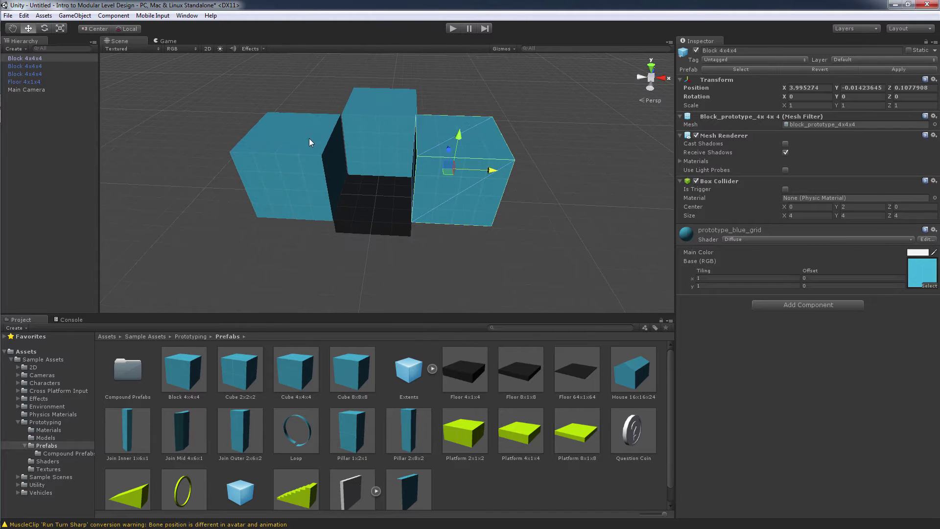
click(301, 139)
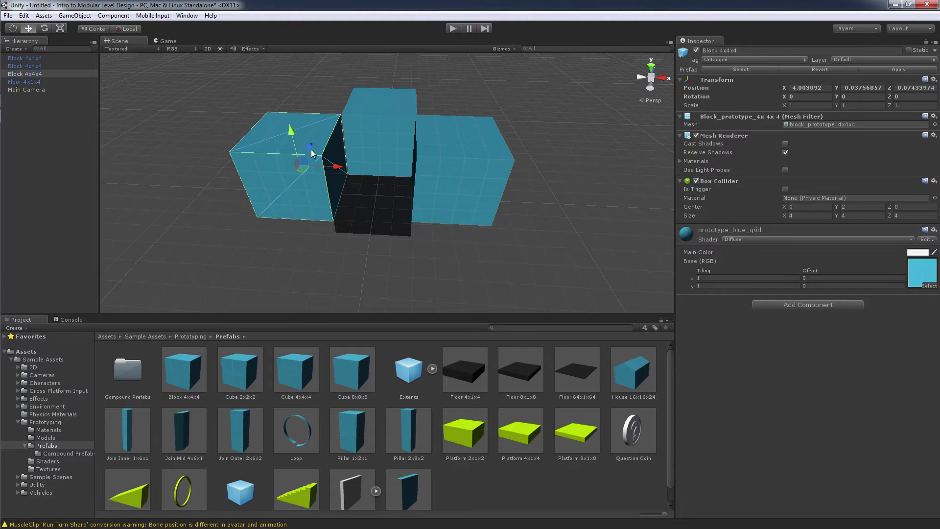
scroll(308, 178, up, 8)
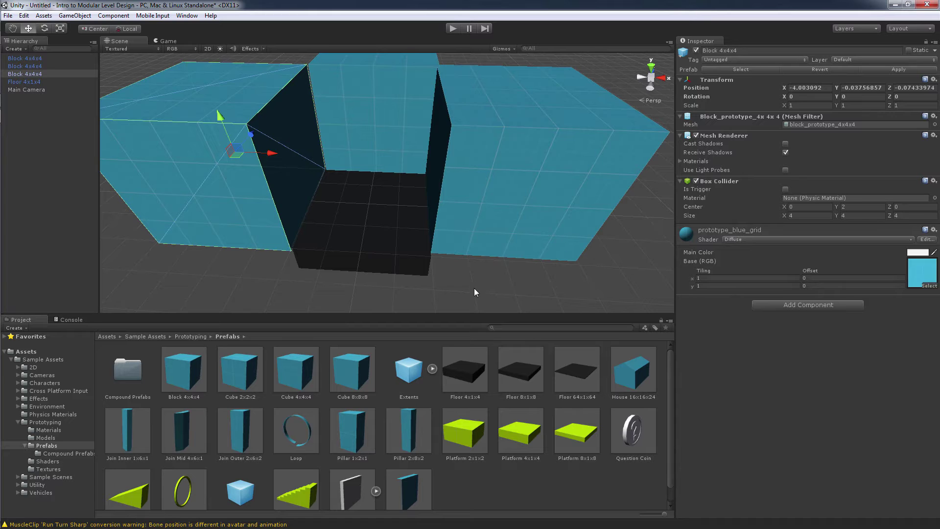
scroll(487, 194, down, 5)
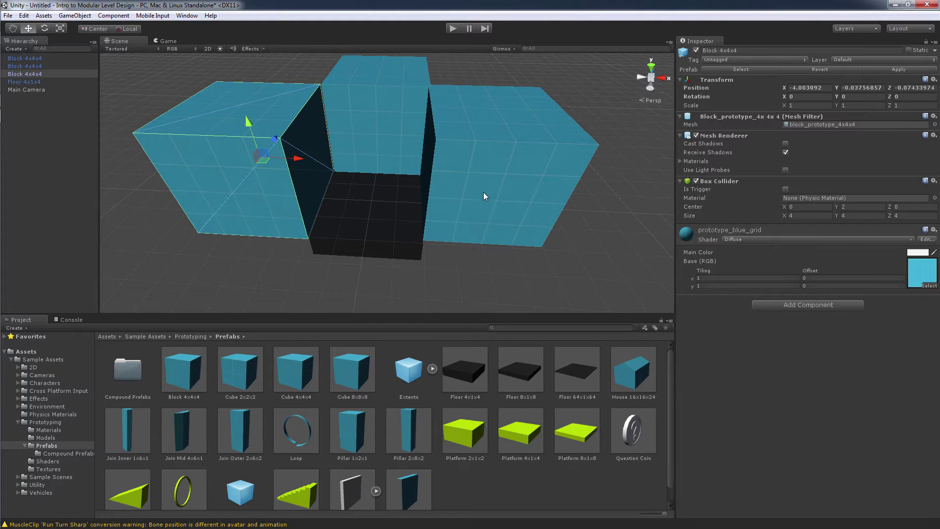
scroll(479, 197, down, 5)
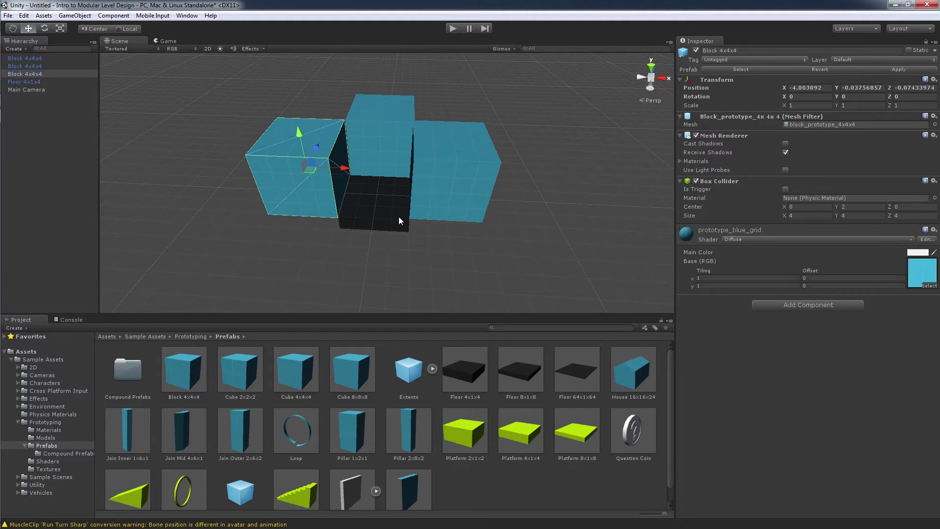
scroll(366, 144, up, 5)
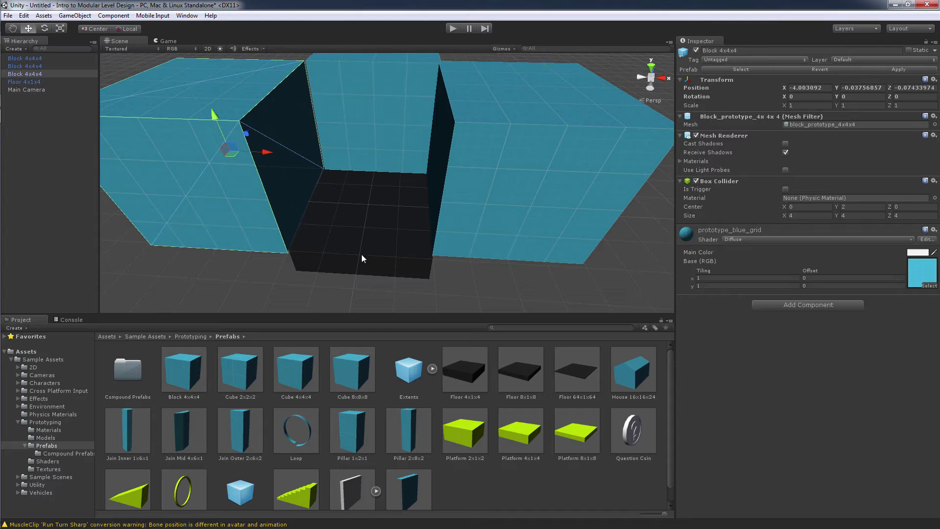
scroll(363, 197, down, 3)
alt+drag(363, 197, 467, 264)
scroll(468, 279, down, 2)
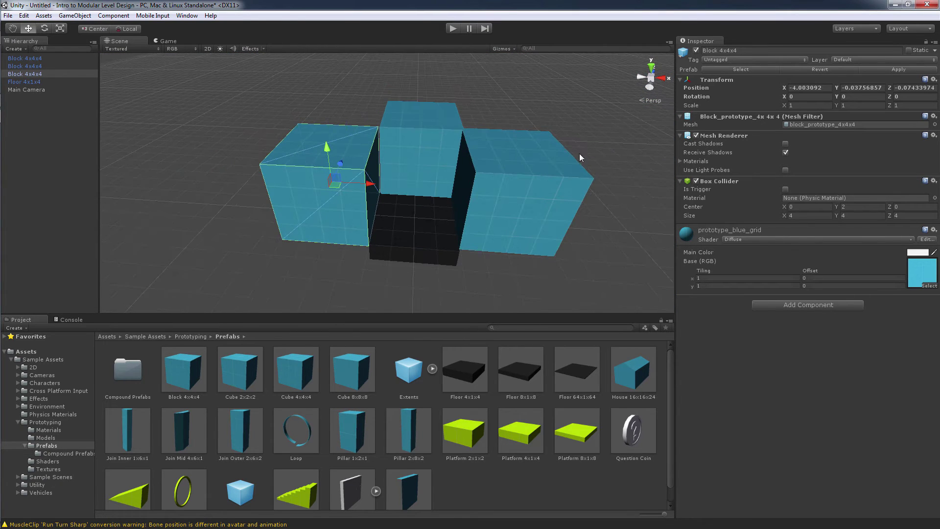
- In an orthographic top view, add a Floor 4x1x4 tile on the first floor's -Z side and a Cube 4x4x4 on that tile's -X side
click(652, 66)
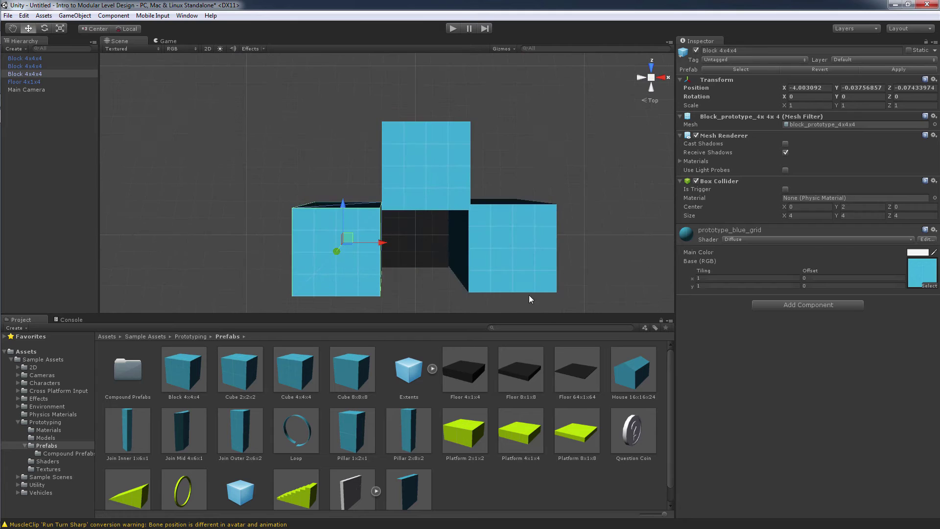
middle_drag(536, 268, 525, 248)
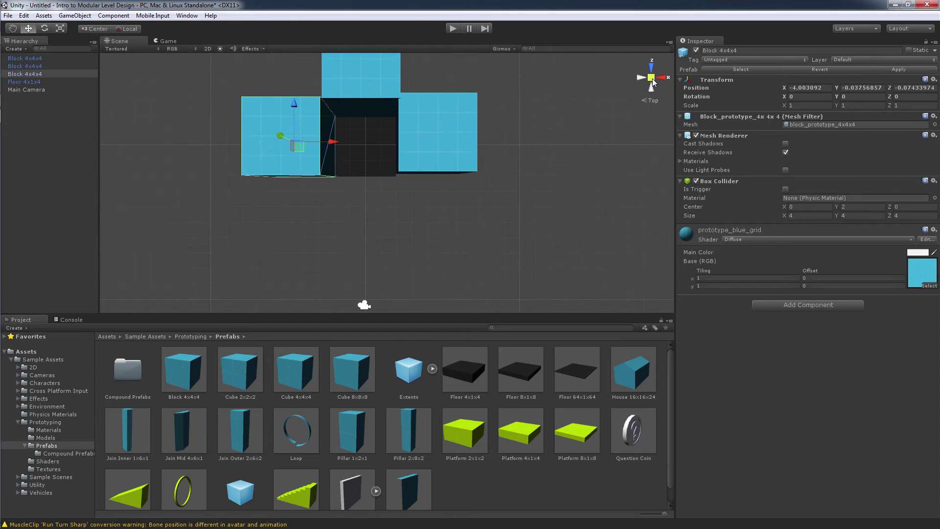
click(651, 77)
middle_drag(412, 187, 429, 229)
scroll(419, 232, up, 9)
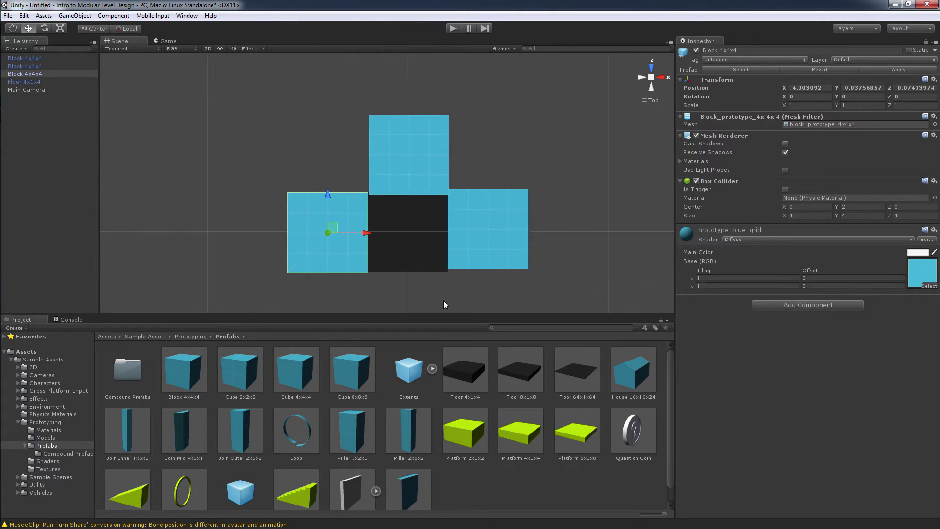
middle_drag(444, 304, 443, 284)
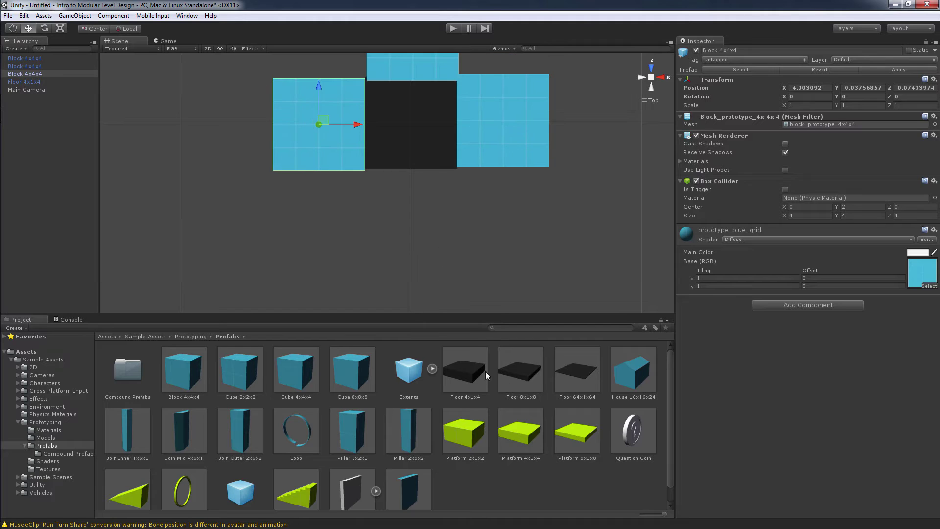
drag(483, 372, 410, 215)
drag(316, 349, 320, 216)
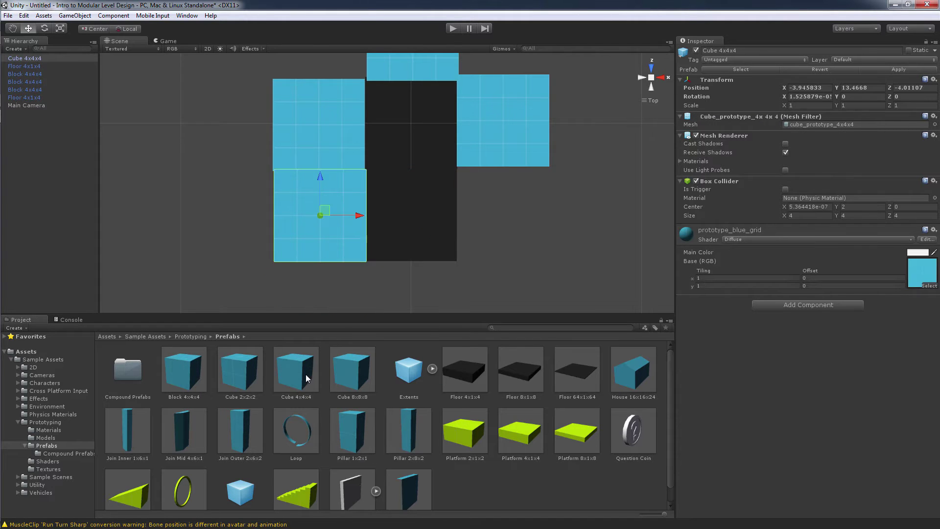
- Extend the floor toward +X with two Floor 4x1x4 tiles and wall its open sides with Cube 4x4x4 prefabs
drag(305, 374, 504, 304)
drag(469, 373, 503, 213)
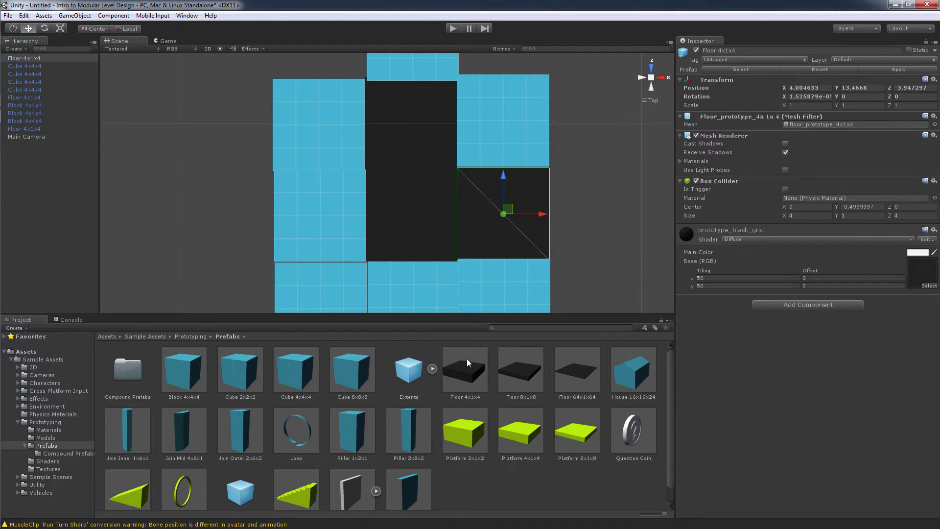
drag(466, 363, 597, 214)
drag(309, 371, 597, 119)
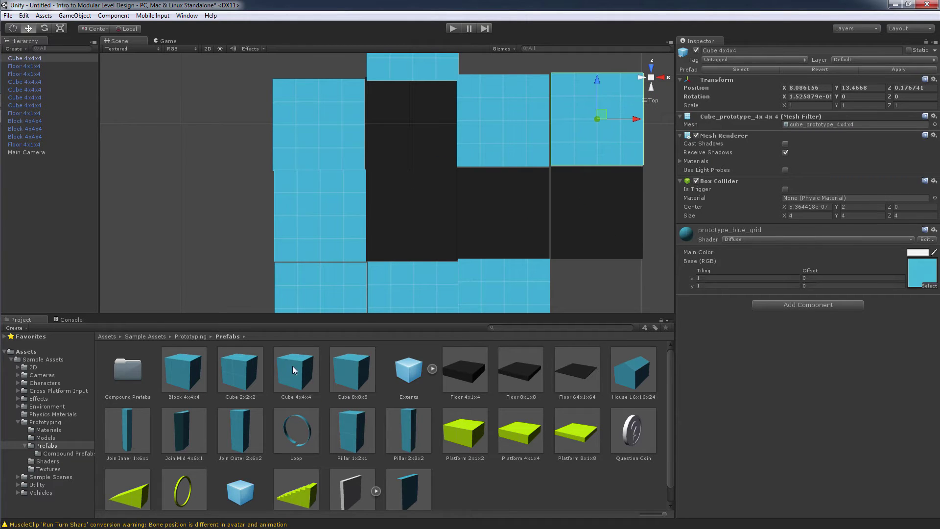
drag(293, 369, 609, 233)
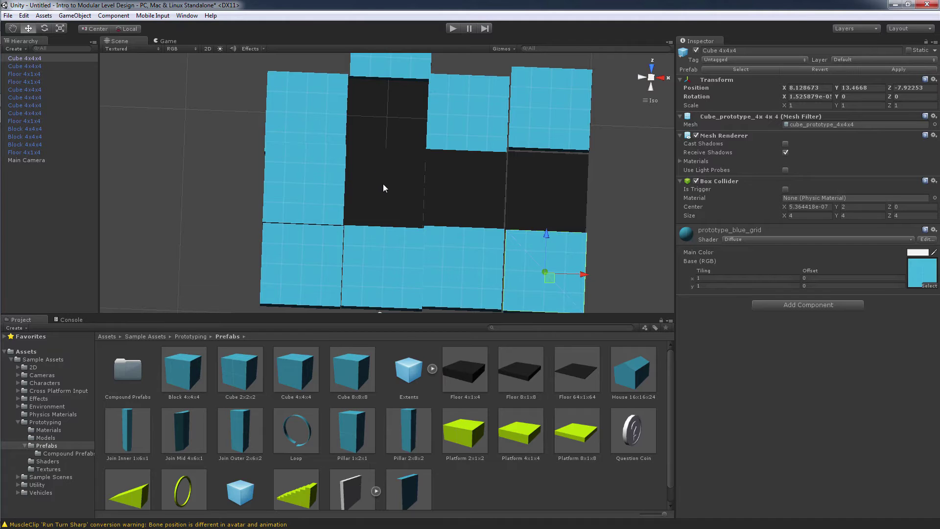
- Switch to Blender and add a mesh cube at the scene's center
mouse_move(3, 157)
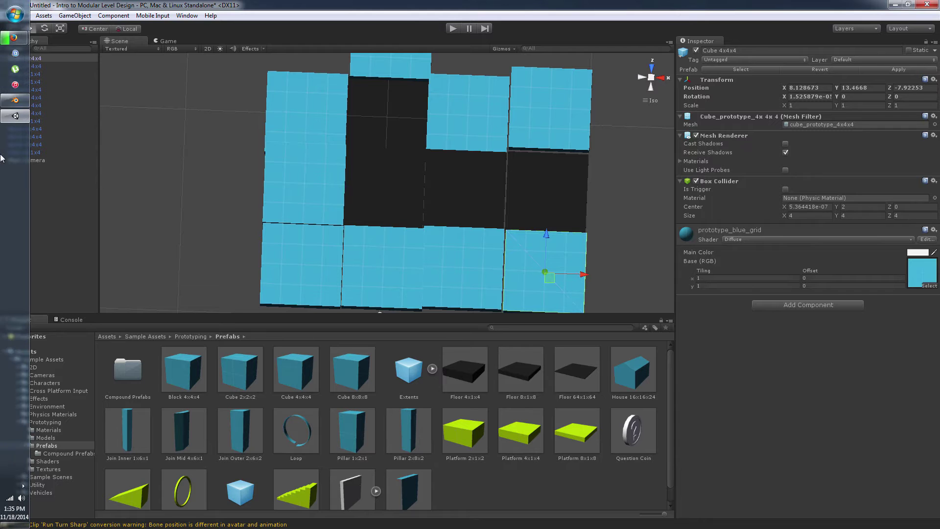
click(17, 108)
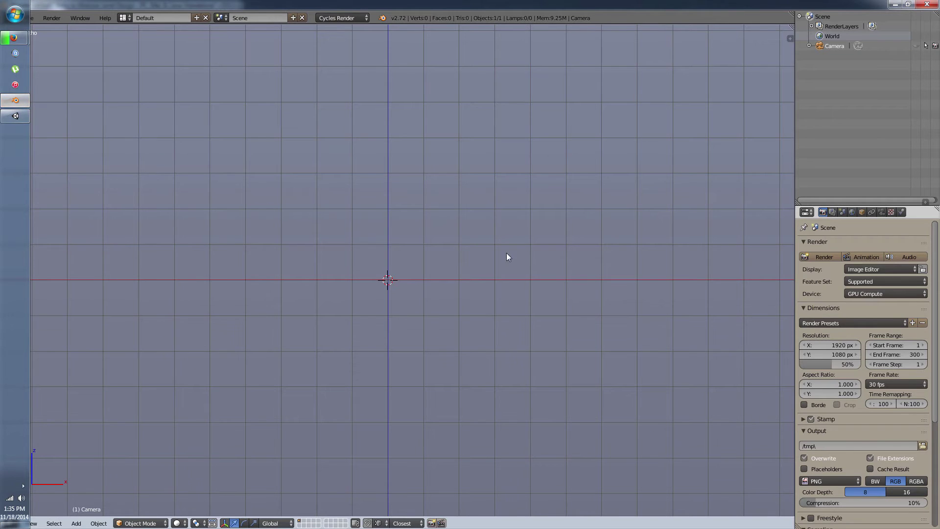
scroll(470, 251, down, 5)
middle_drag(535, 215, 514, 336)
scroll(516, 192, up, 5)
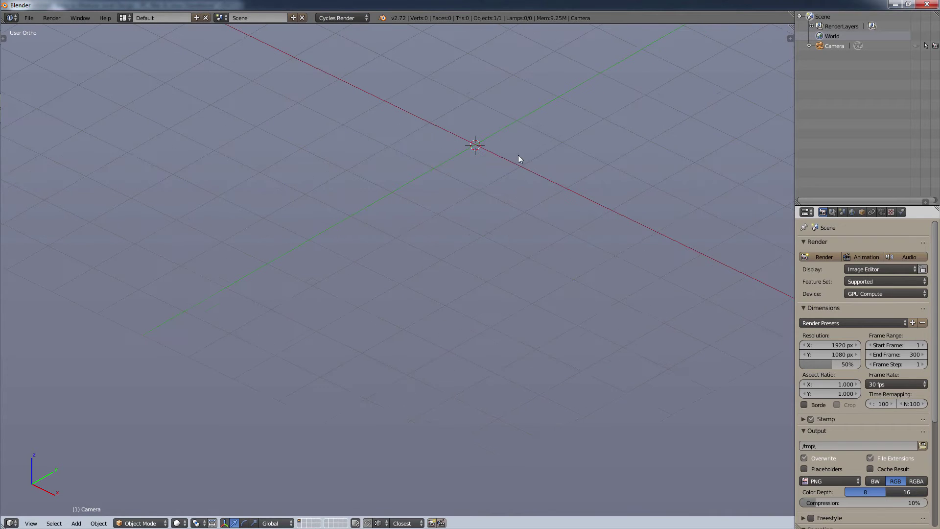
key(shift+a)
mouse_move(512, 102)
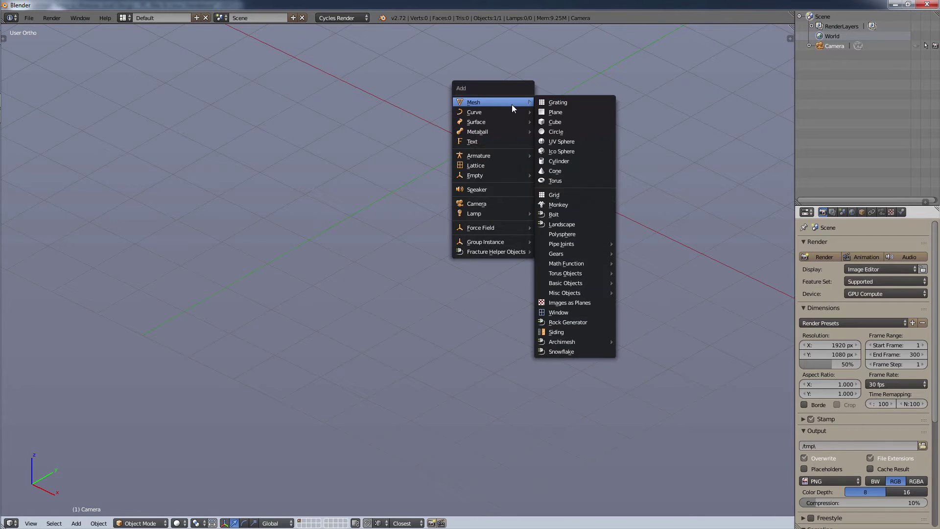
click(583, 120)
scroll(499, 96, up, 3)
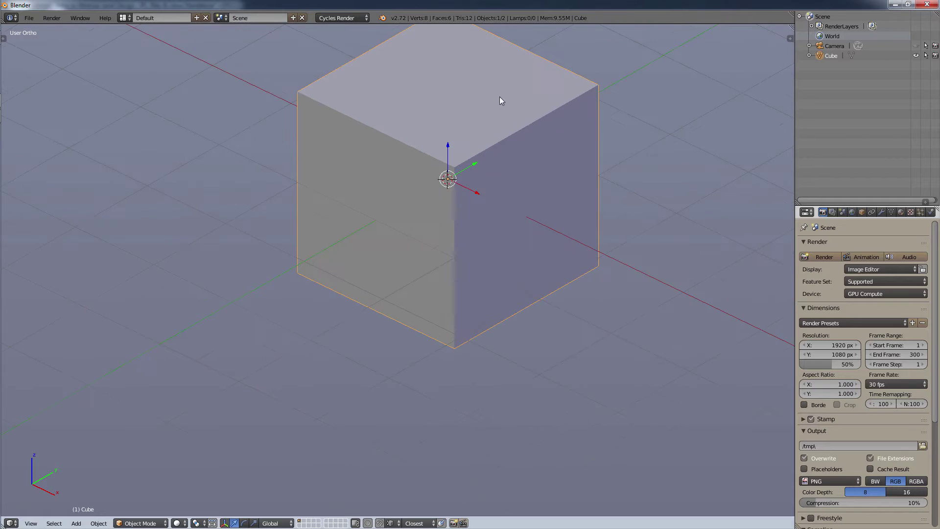
- Raise the cube along Z by half its height so its base rests on the grid plane
scroll(506, 169, down, 4)
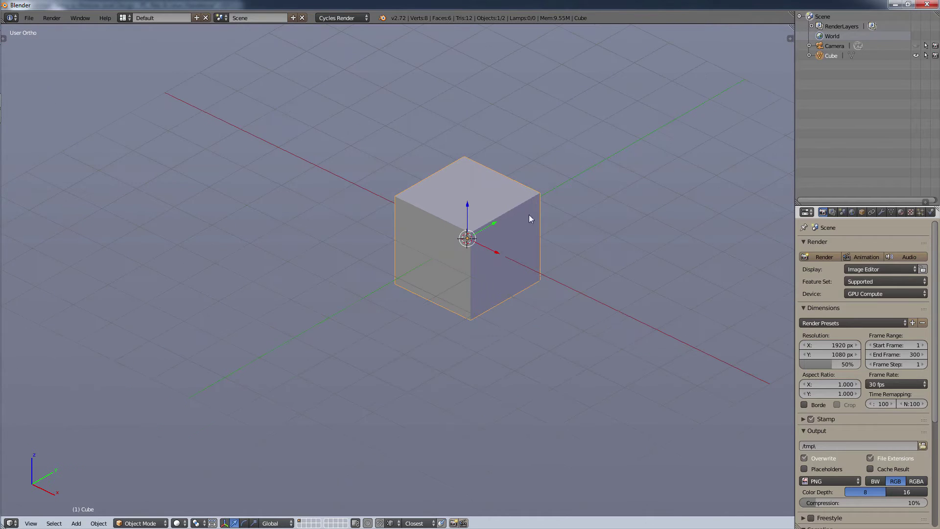
shift+middle_drag(528, 214, 520, 278)
scroll(498, 292, up, 3)
middle_drag(522, 372, 533, 365)
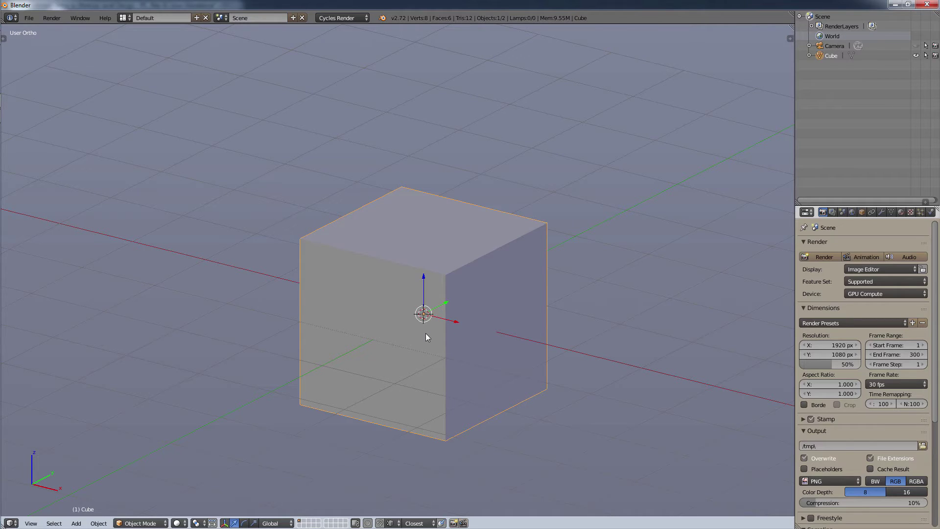
key(g)
key(z)
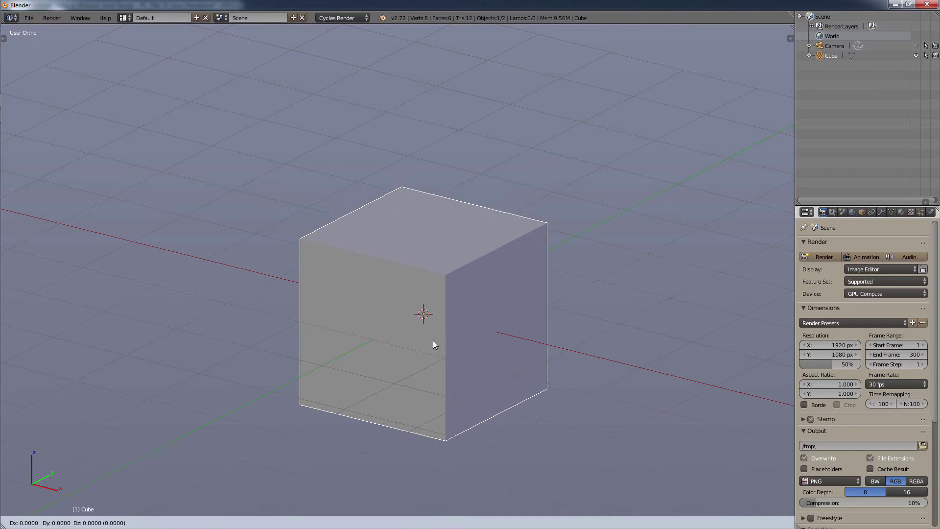
click(441, 257)
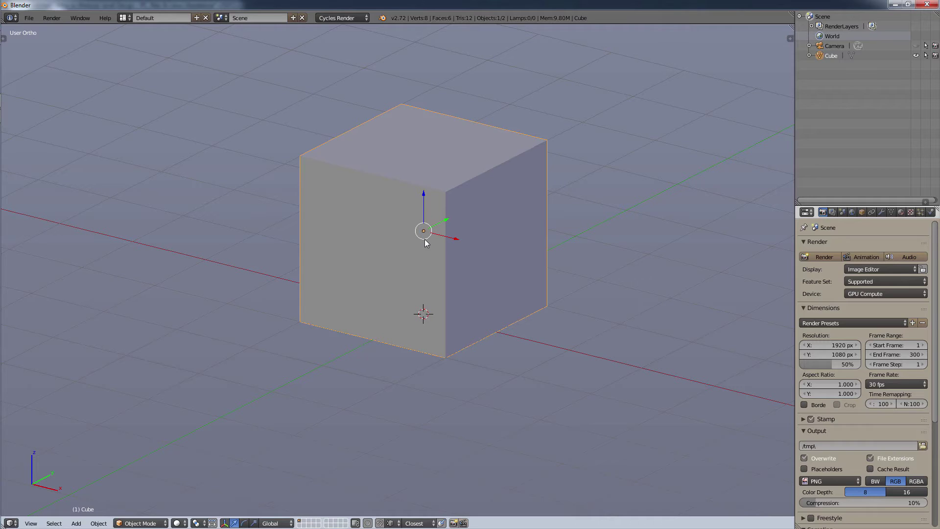
- Snap the 3D cursor to the scene center and set the cube's origin to the 3D cursor
key(shift+s)
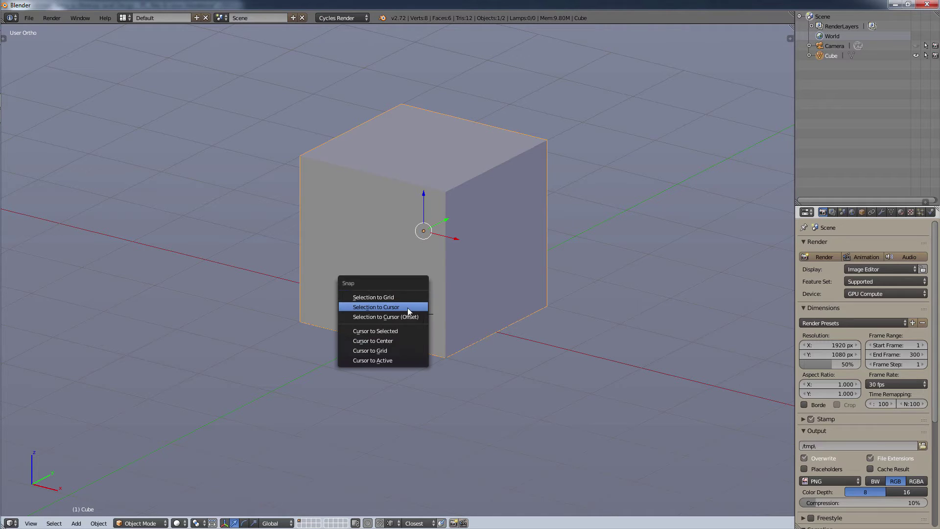
click(401, 336)
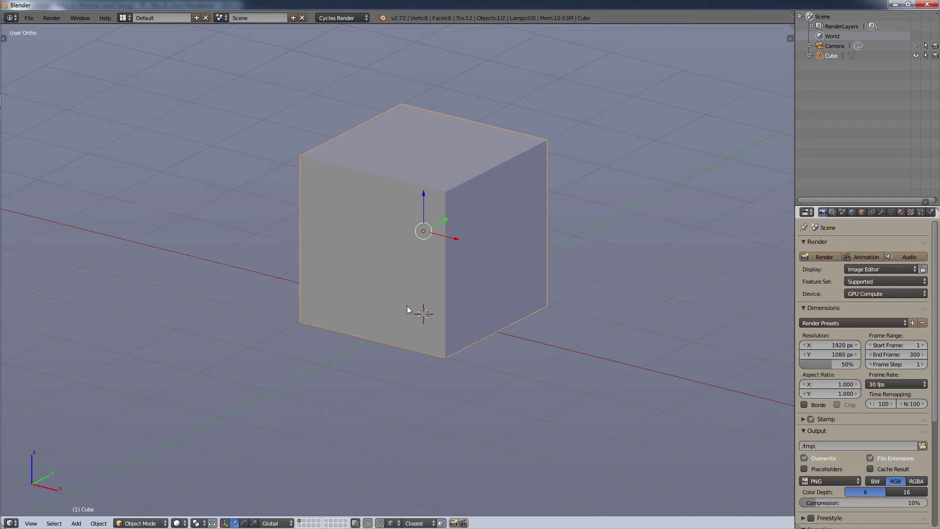
middle_drag(407, 307, 405, 353)
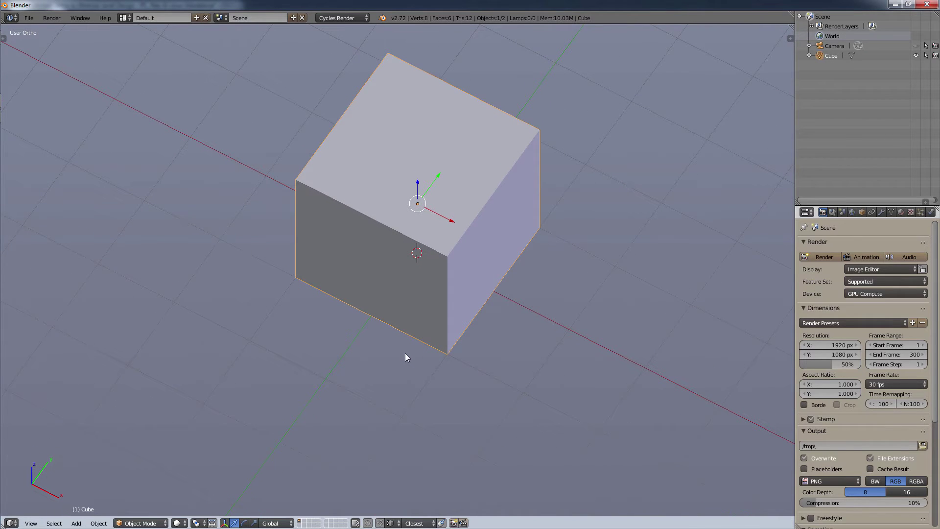
key(ctrl+shift+alt+c)
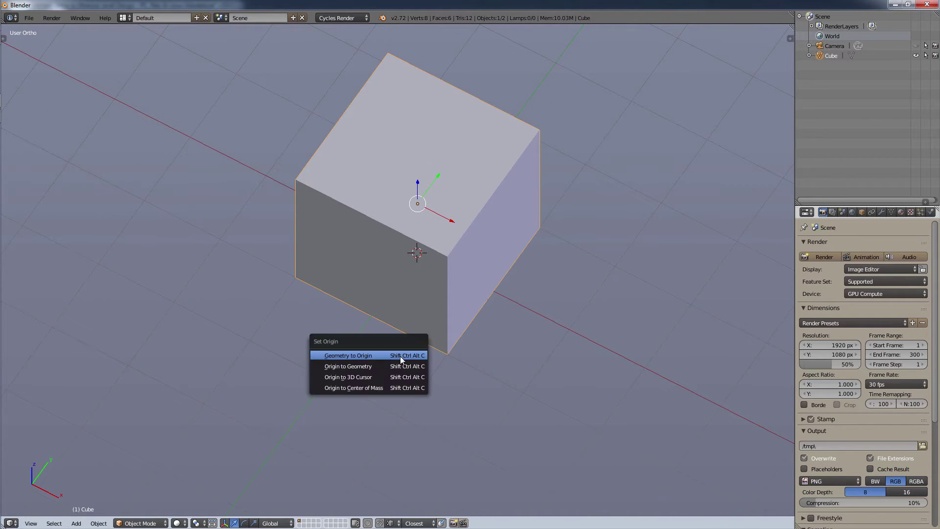
click(395, 377)
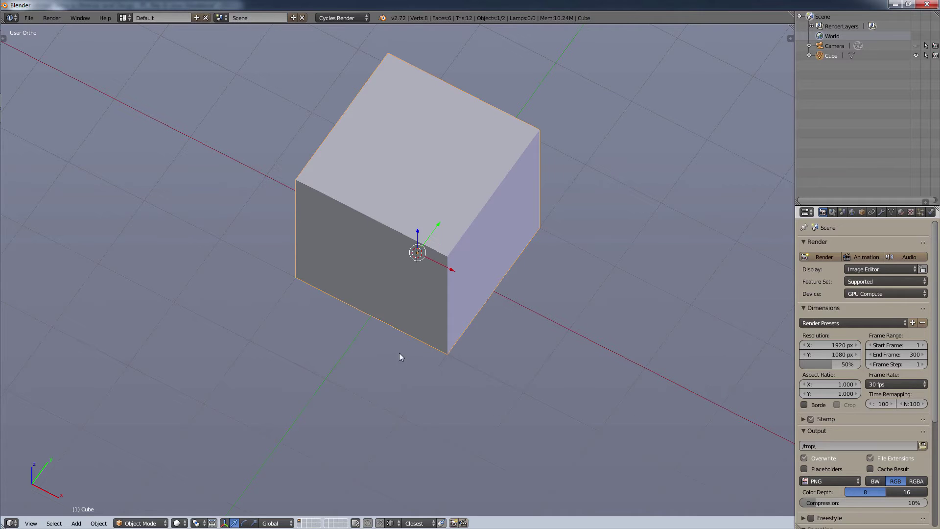
middle_drag(399, 353, 408, 330)
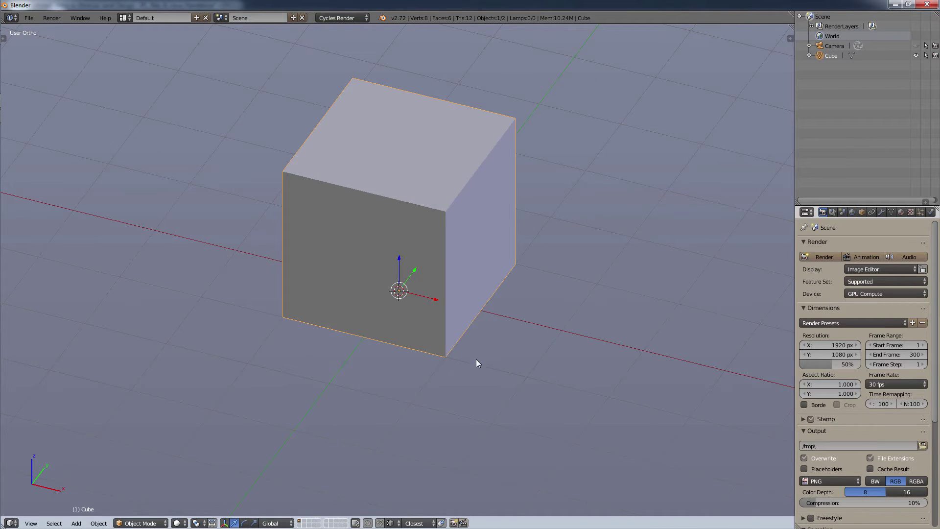
- Look through the tool shelf's categories for the Screencast Keys setting
key(t)
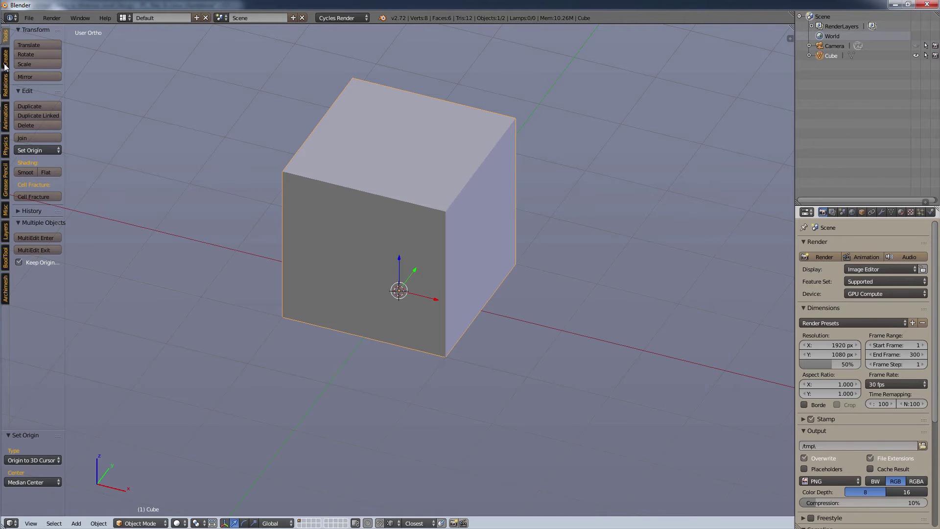
scroll(4, 63, down, 2)
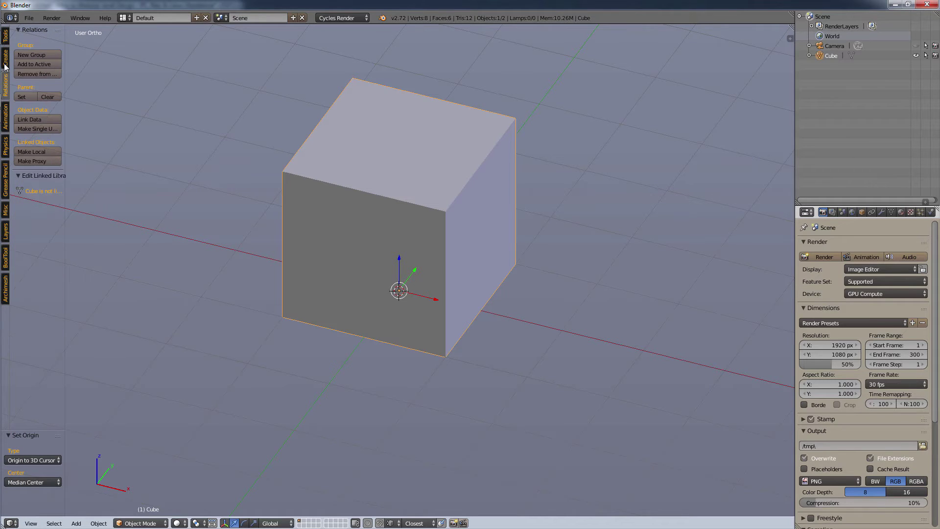
scroll(4, 63, down, 2)
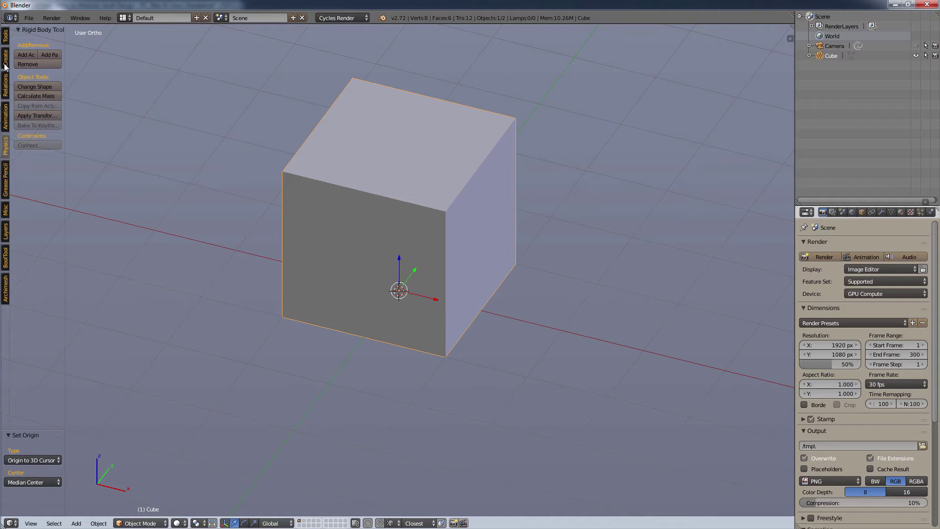
scroll(4, 66, down, 4)
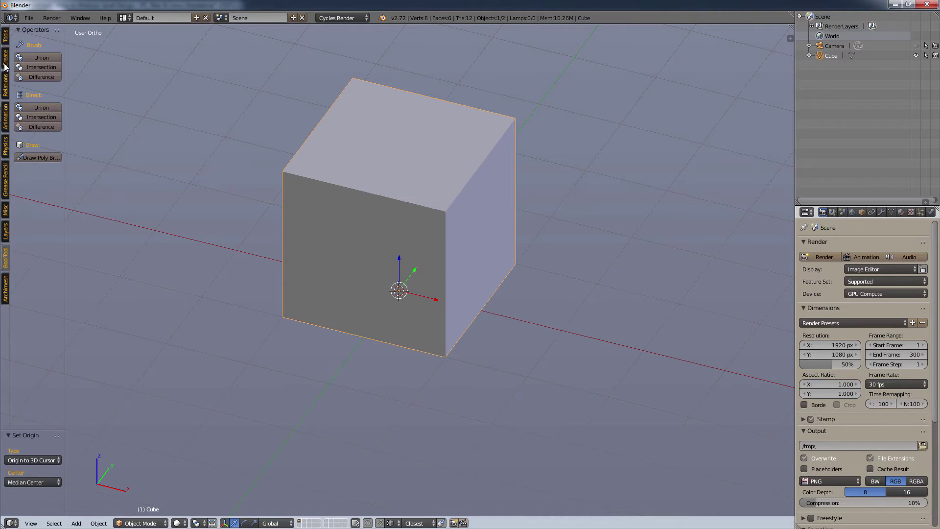
scroll(4, 66, down, 1)
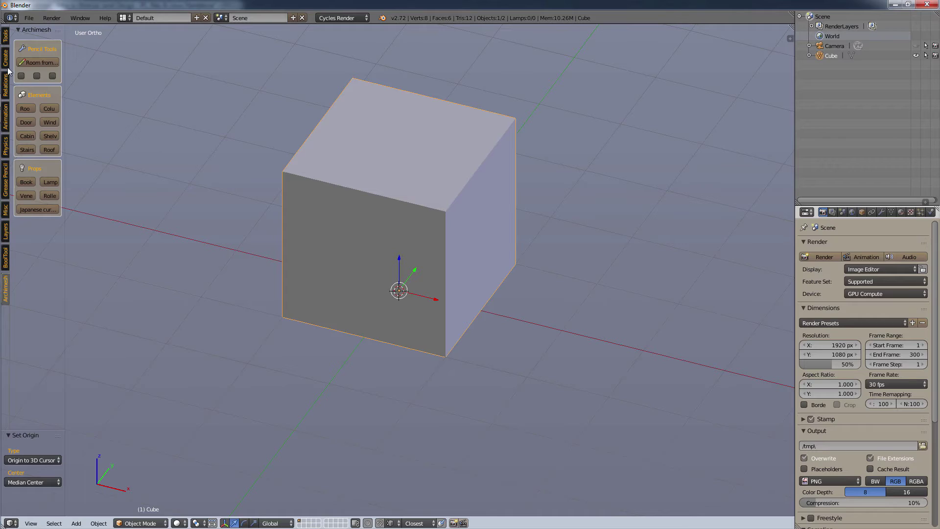
scroll(4, 66, up, 4)
key(t)
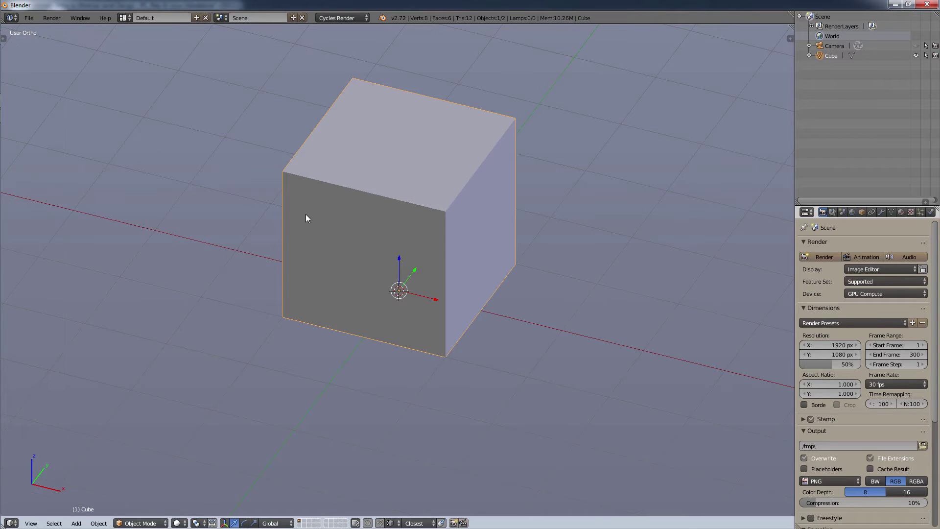
key(t)
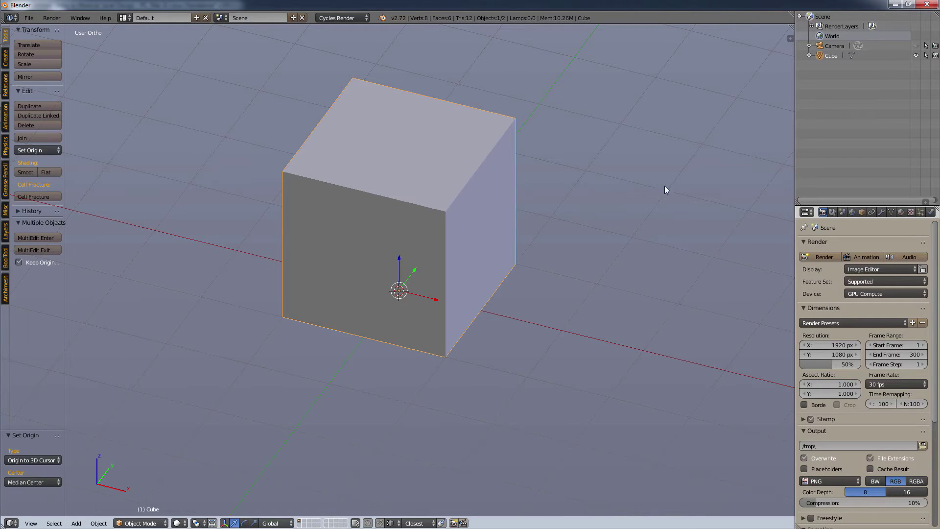
key(t)
- Start the Screencast Keys display and hide the properties sidebar again
key(n)
click(727, 370)
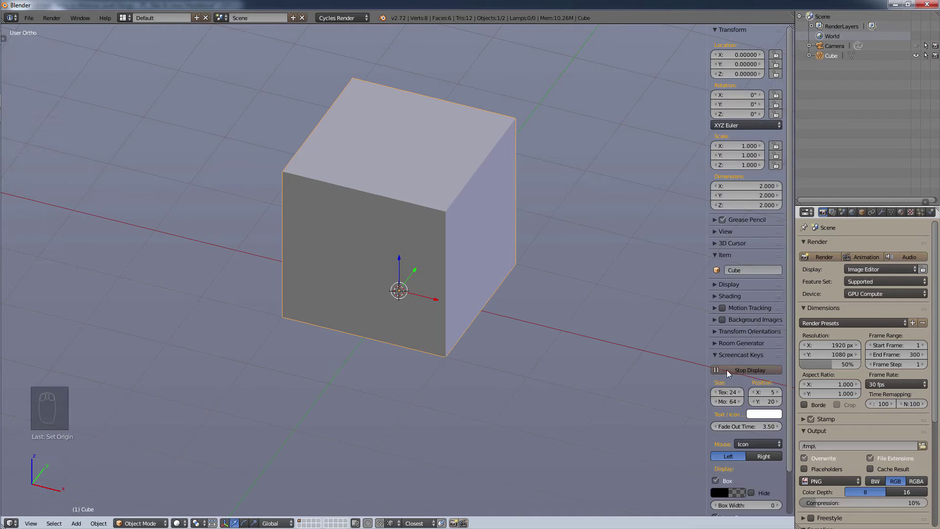
key(t)
key(t)
key(n)
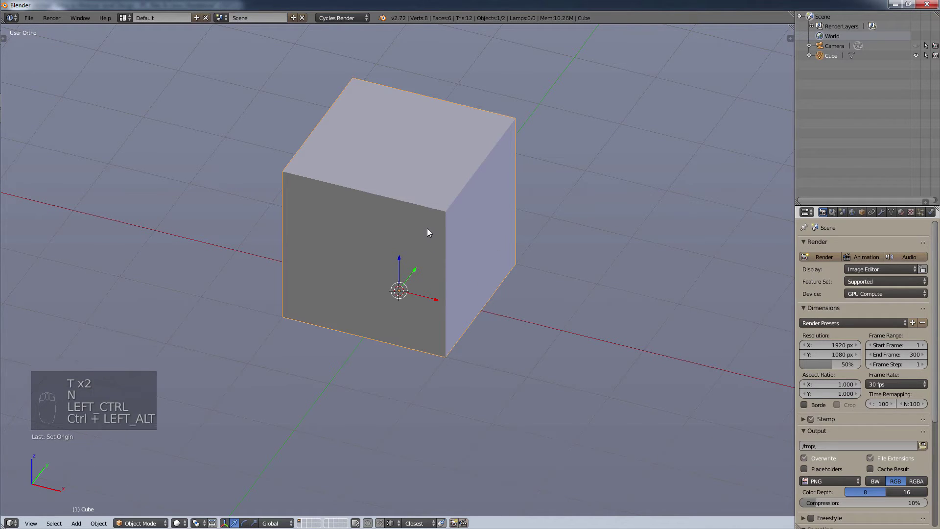
- Examine the position of the cube's origin at the center of its base from above and below
key(ctrl+alt+shift+c)
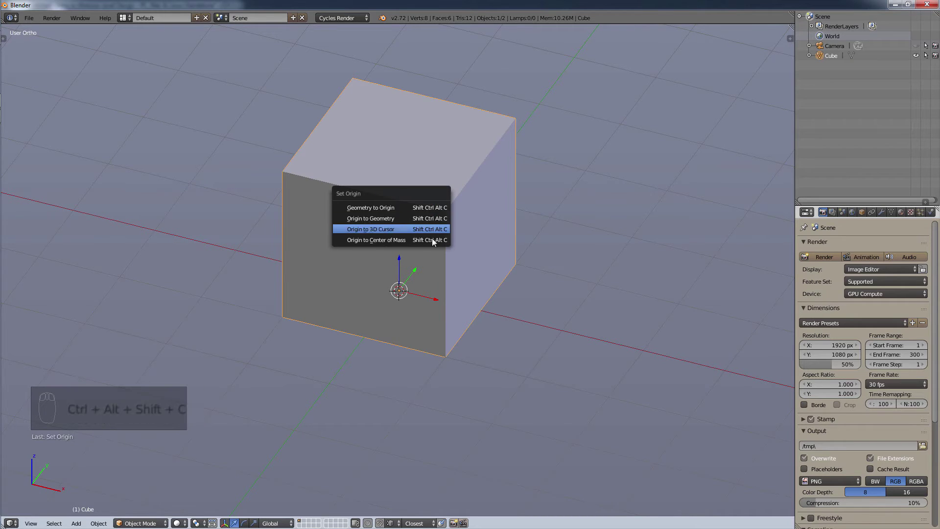
scroll(416, 287, up, 2)
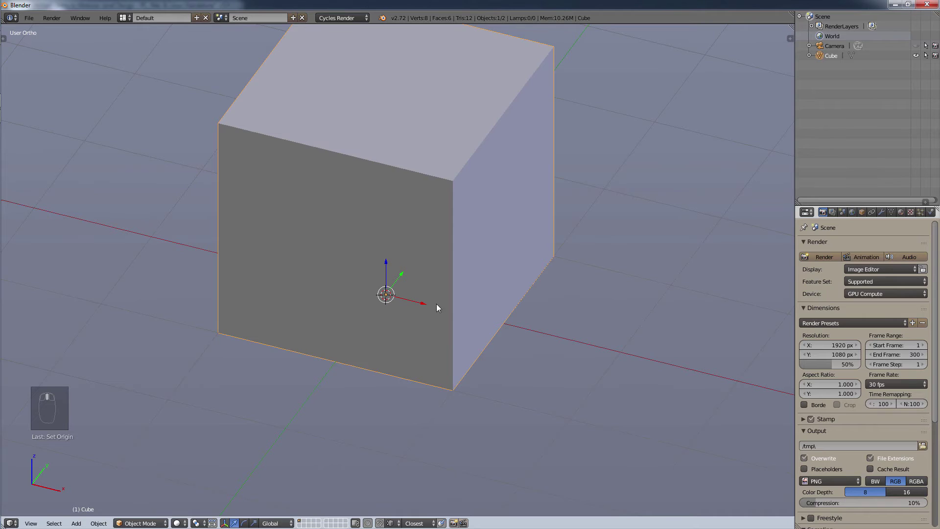
middle_drag(437, 307, 418, 322)
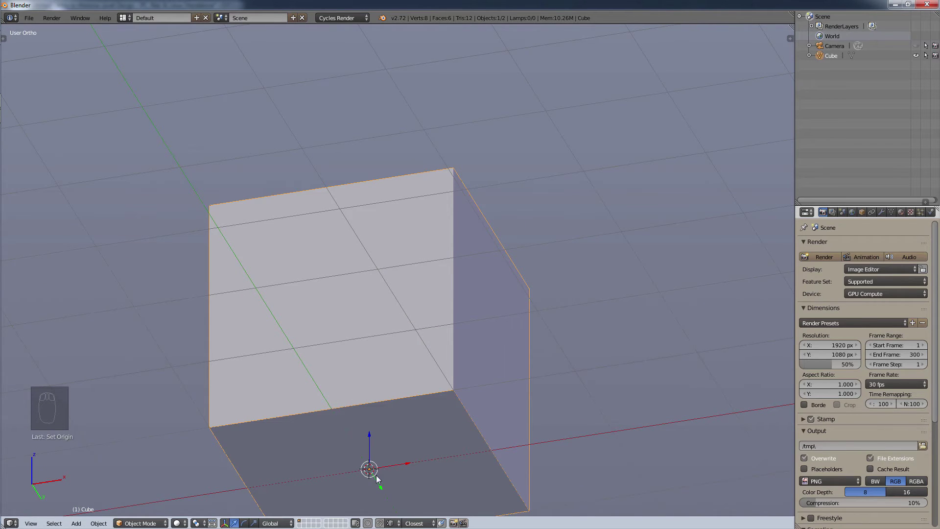
middle_drag(513, 212, 502, 277)
scroll(482, 206, down, 5)
shift+middle_drag(493, 152, 482, 222)
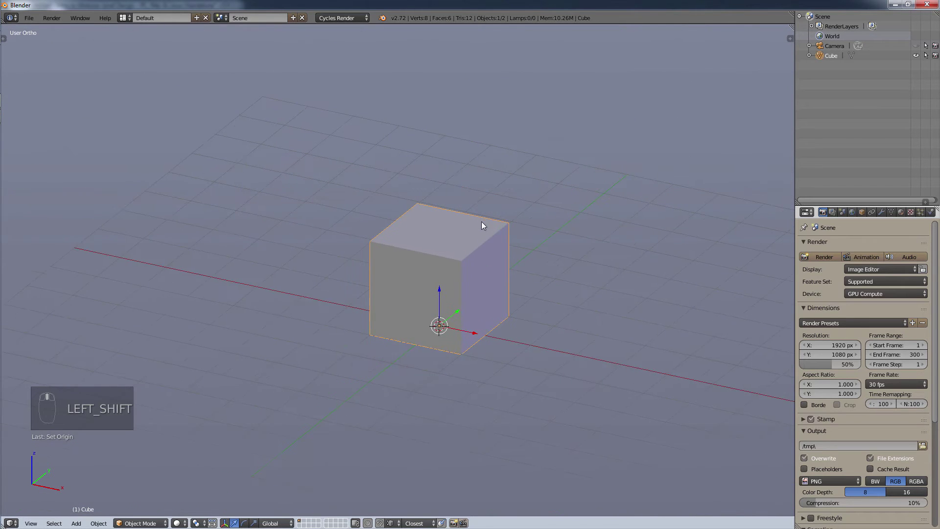
scroll(478, 228, up, 5)
scroll(479, 278, down, 3)
shift+middle_drag(457, 350, 452, 315)
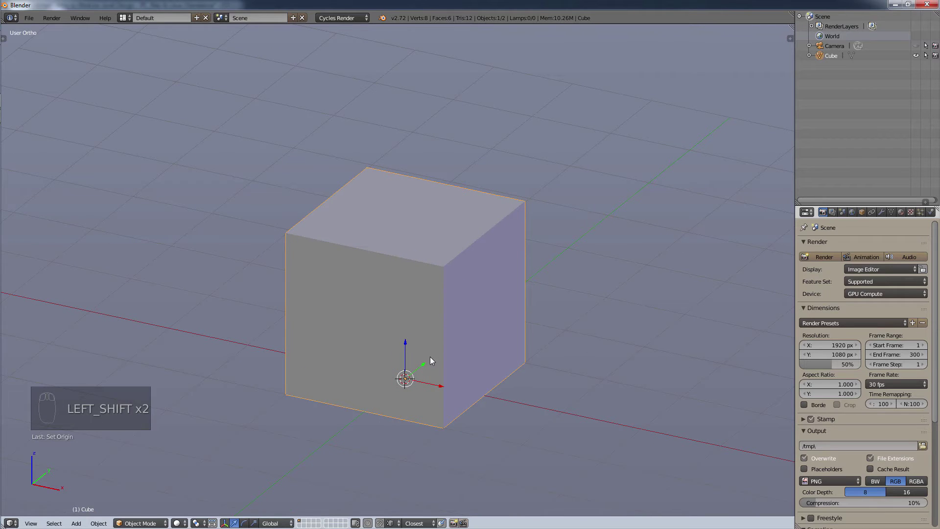
- Switch the viewport to wireframe shading and view the cube's base origin from the side and from above
click(177, 522)
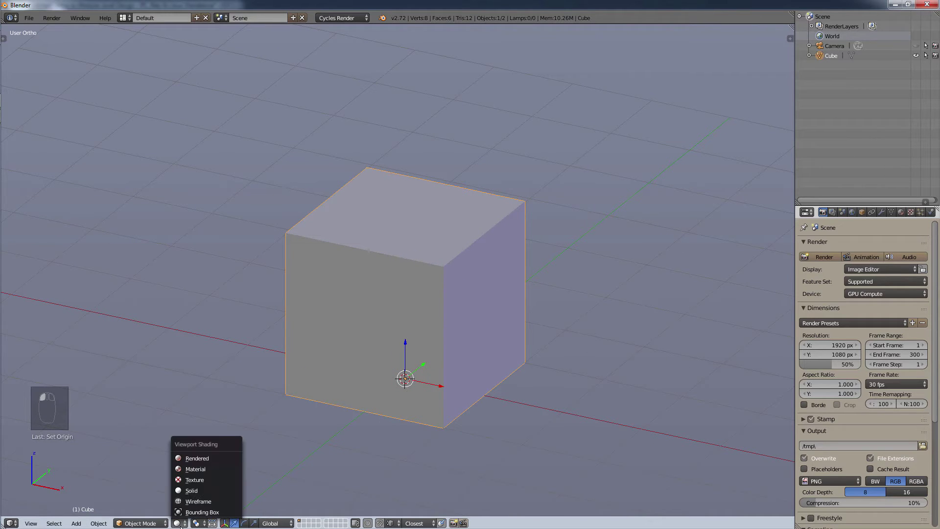
click(195, 498)
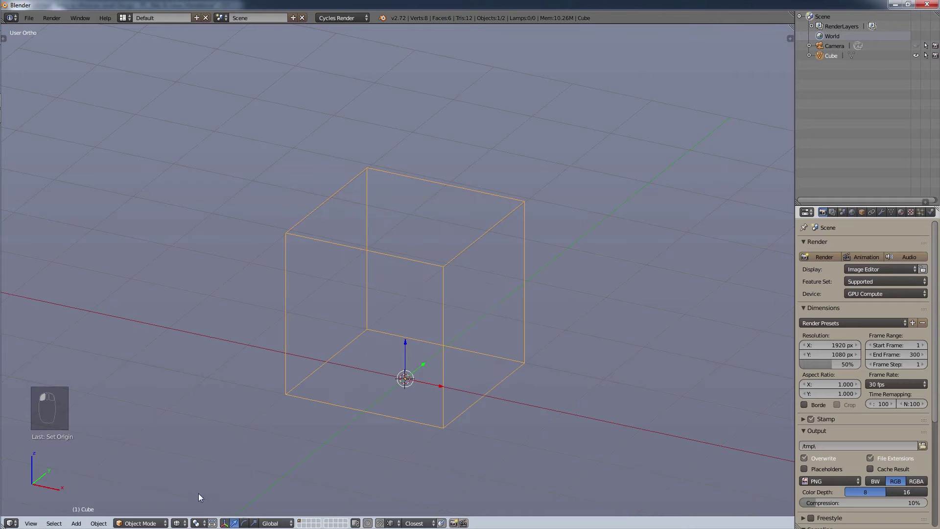
right_click(441, 280)
click(439, 268)
middle_drag(527, 321, 447, 342)
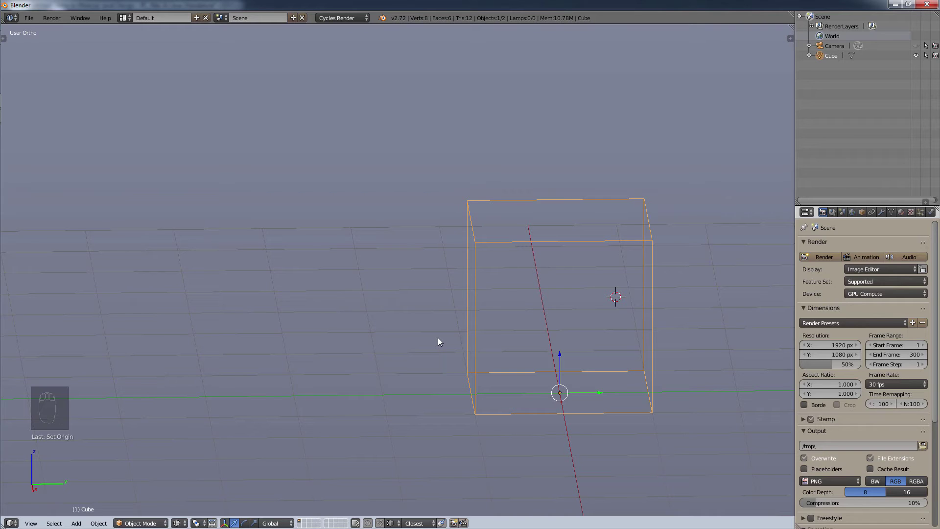
middle_drag(500, 347, 527, 364)
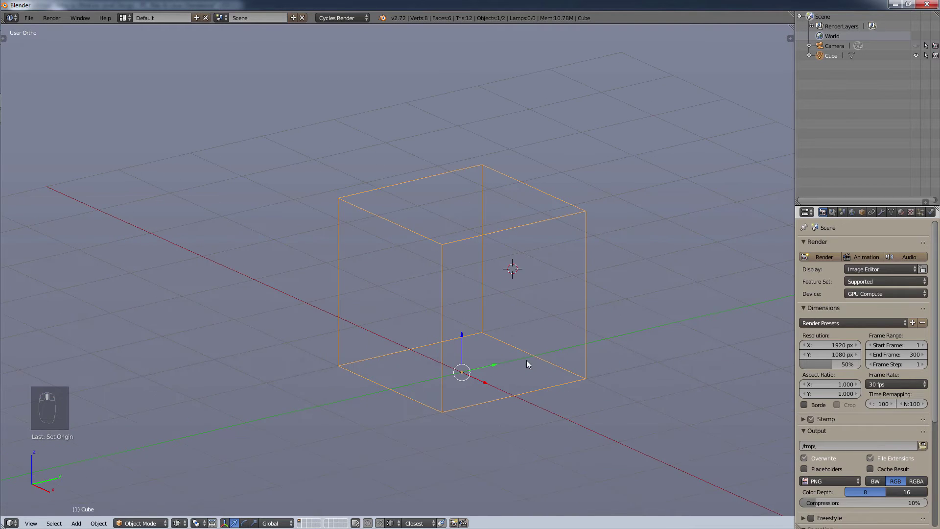
- Put the cube in Edit Mode with face selection and raise its top face by 1 unit along Z
click(140, 523)
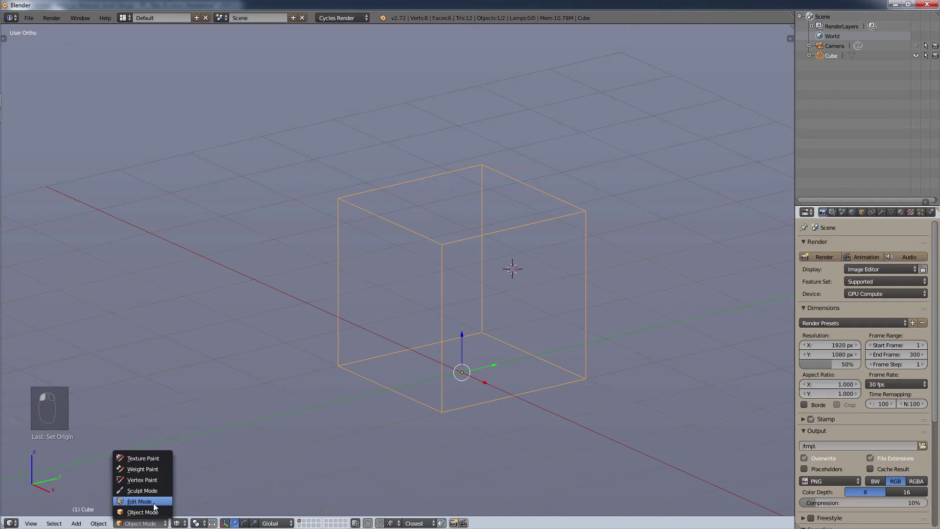
click(147, 502)
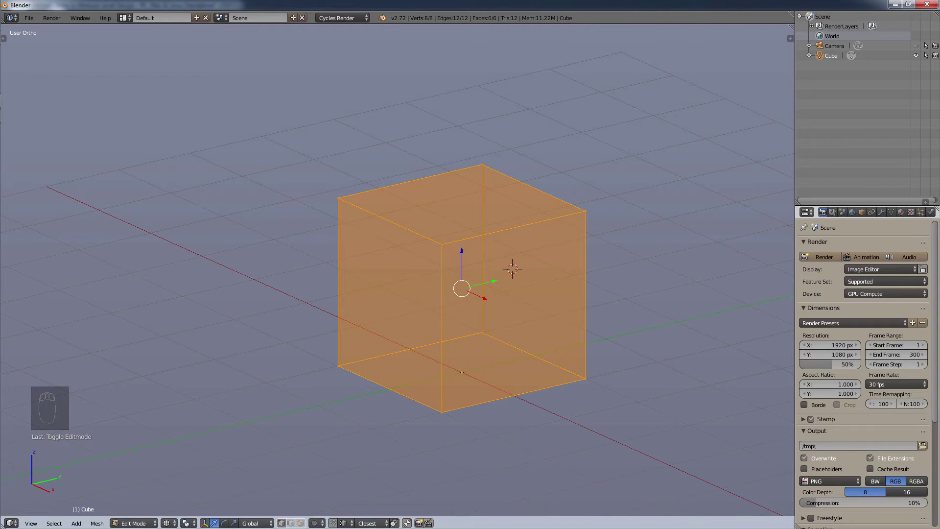
click(301, 523)
right_click(461, 204)
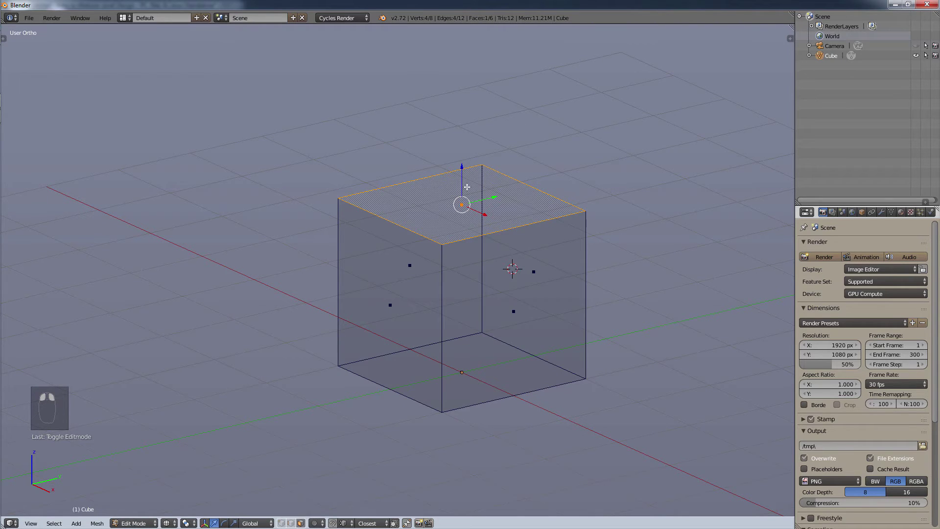
drag(464, 168, 461, 131)
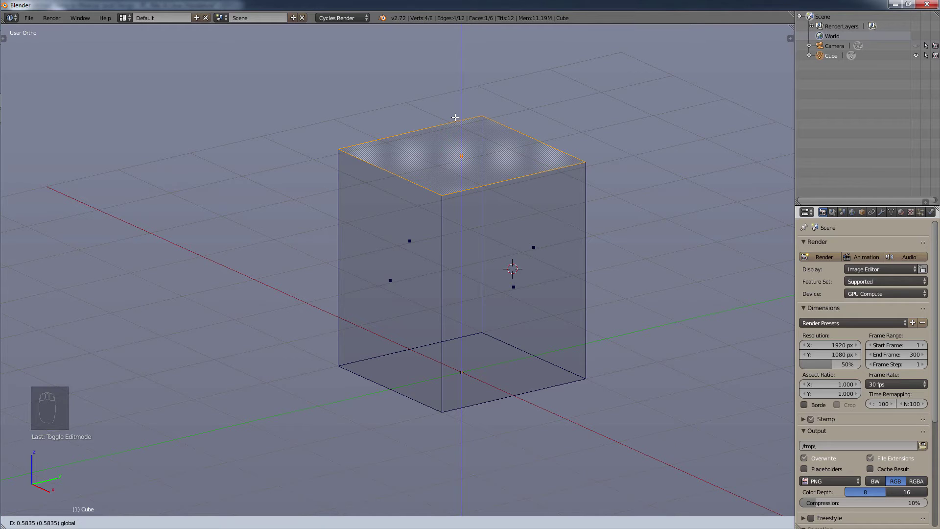
text(1)
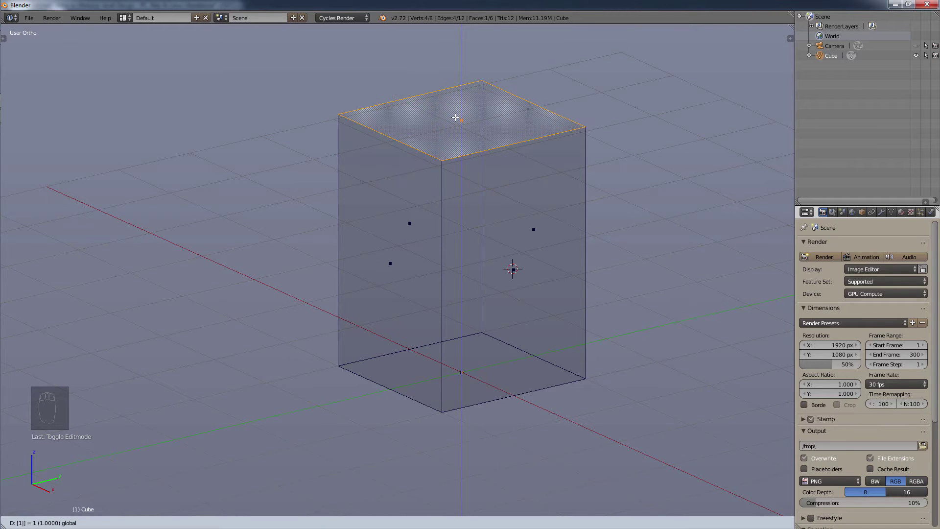
key(Return)
- Examine the stretched block's height relative to the origin at its base
middle_drag(455, 117, 439, 152)
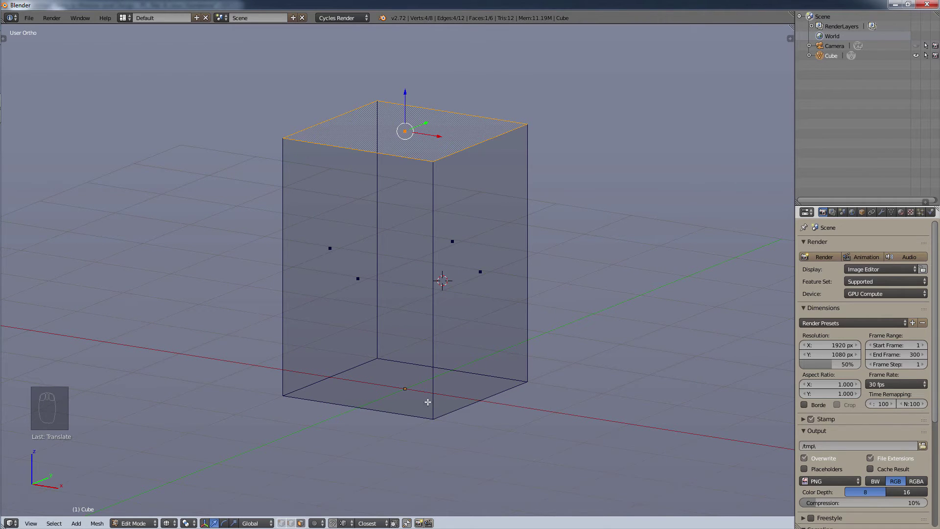
mouse_move(554, 268)
middle_down()
mouse_move(541, 293)
mouse_move(550, 273)
middle_up()
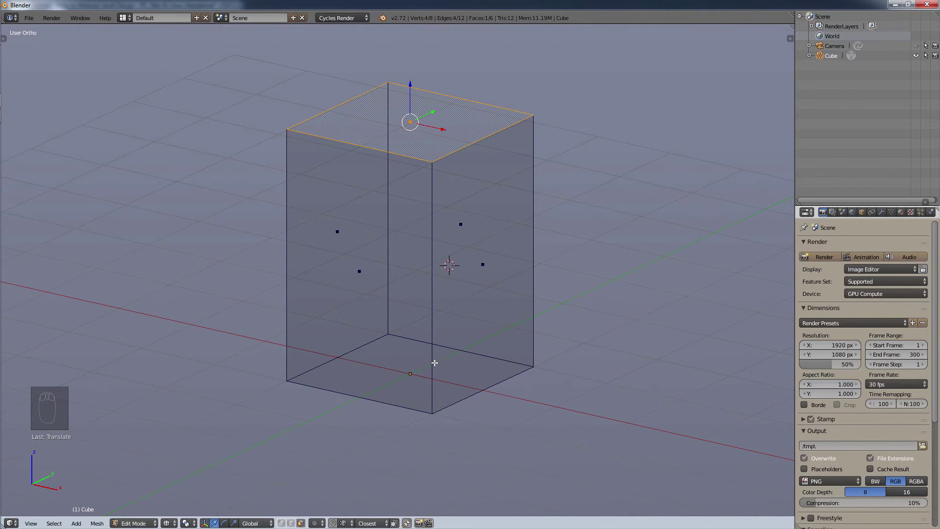
scroll(435, 363, up, 5)
scroll(432, 363, down, 5)
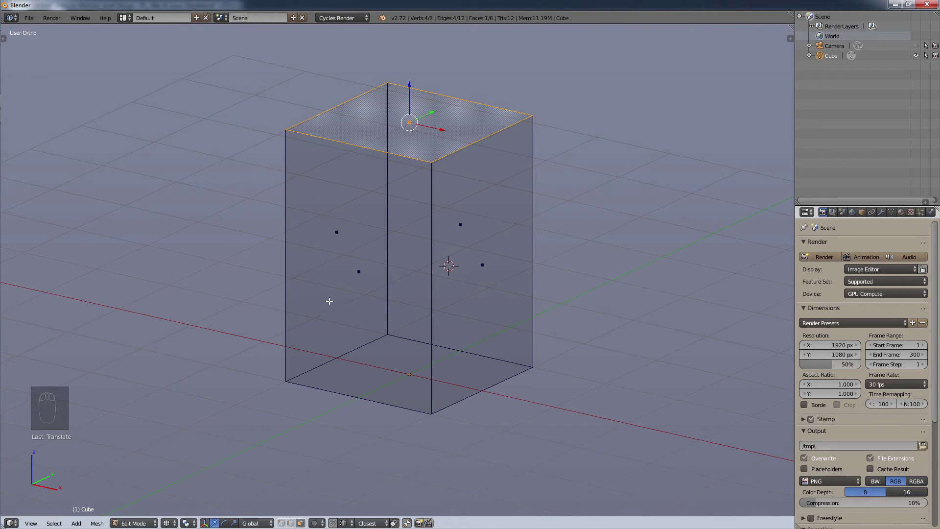
scroll(464, 360, up, 3)
scroll(423, 390, down, 3)
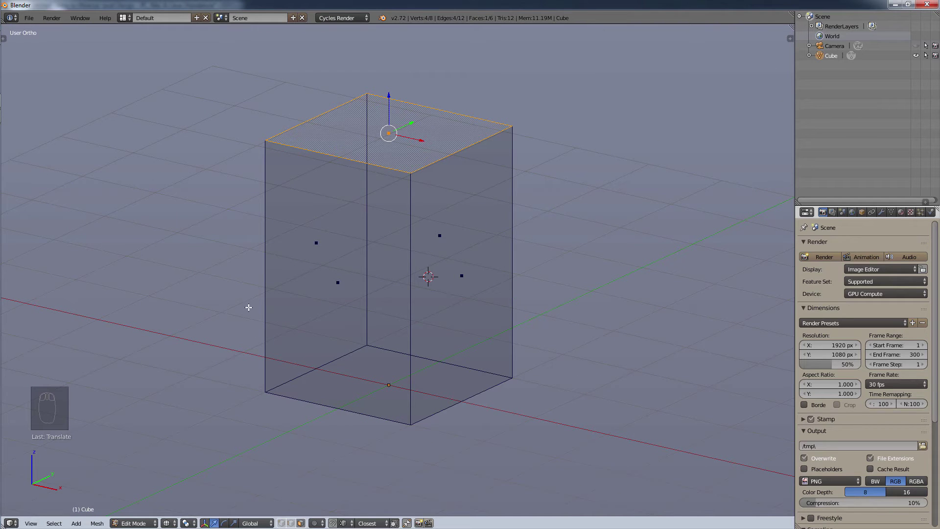
middle_drag(247, 308, 263, 311)
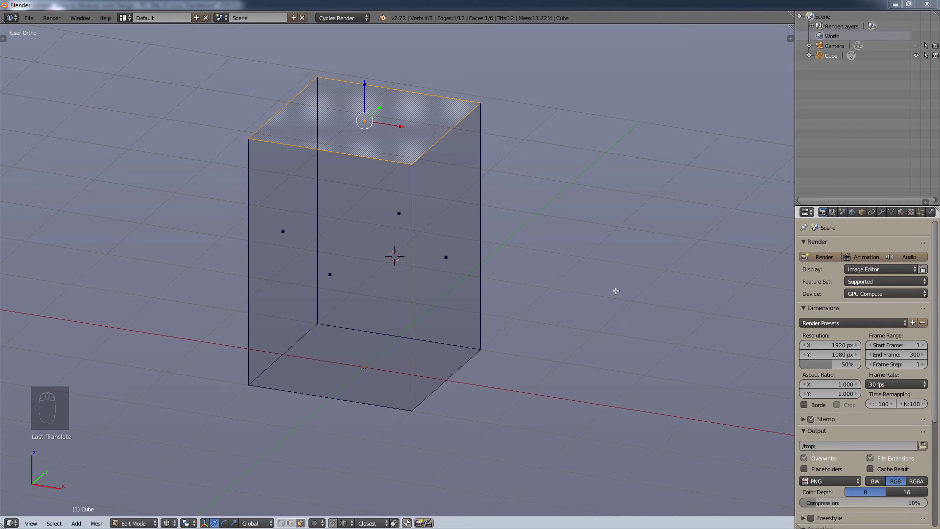
- Place the 3D cursor near the block's front vertical edge and return the block to Object Mode
click(404, 318)
scroll(395, 335, up, 4)
scroll(395, 335, down, 4)
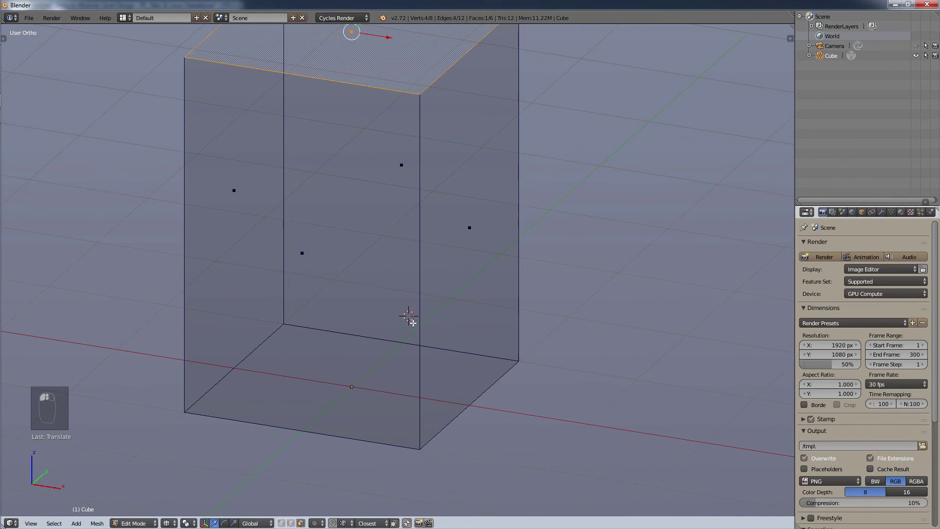
click(120, 523)
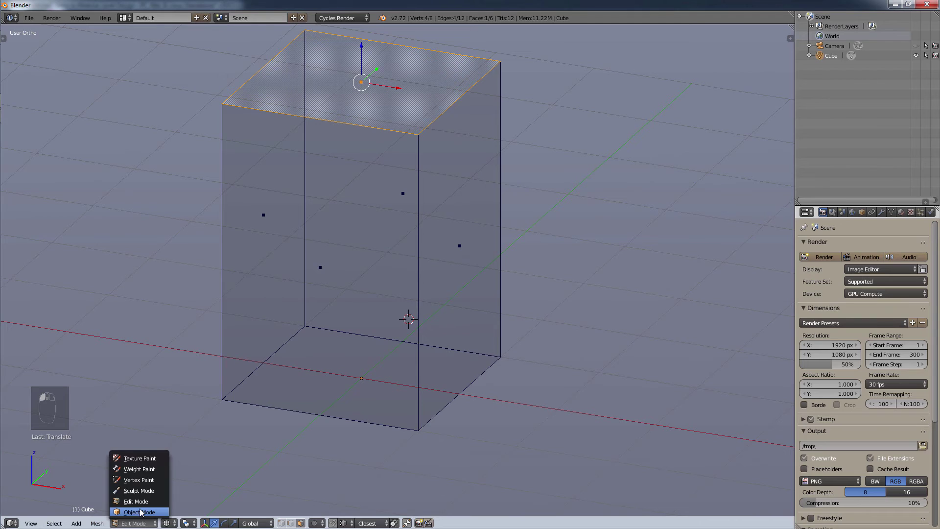
click(140, 512)
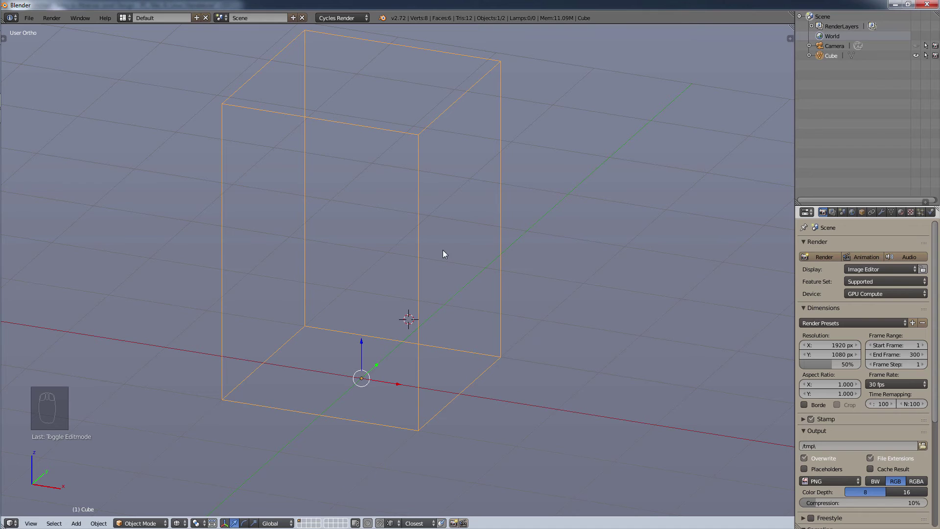
- Rename the Cube object as BaseTile.ref
double_click(827, 58)
text(B)
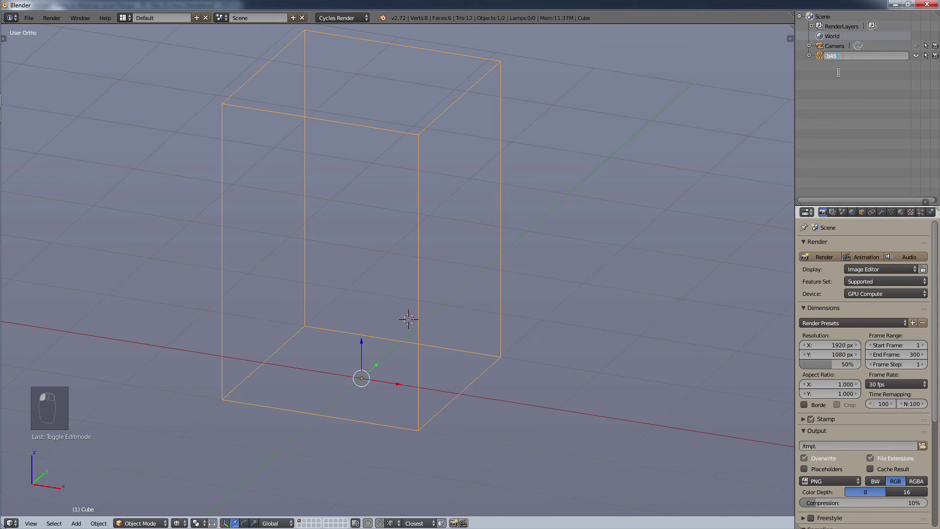
key(BackSpace)
key(BackSpace)
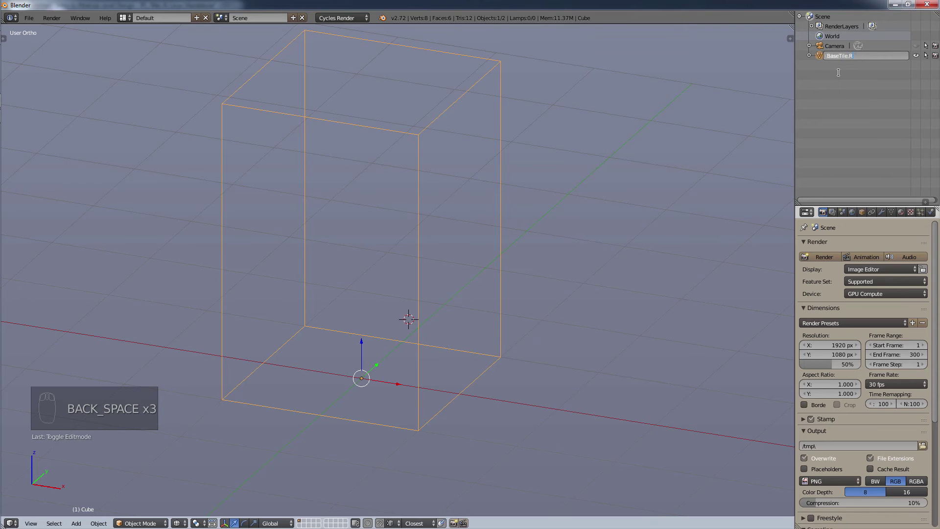
key(Return)
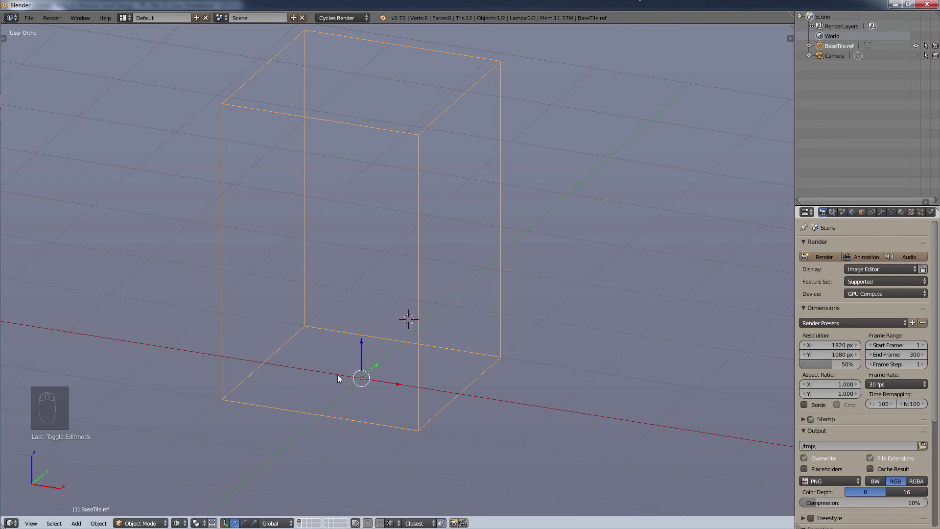
- Add a new cube mesh at the 3D cursor and snap its base corners onto those of BaseTile.ref
key(ctrl+a)
click(365, 353)
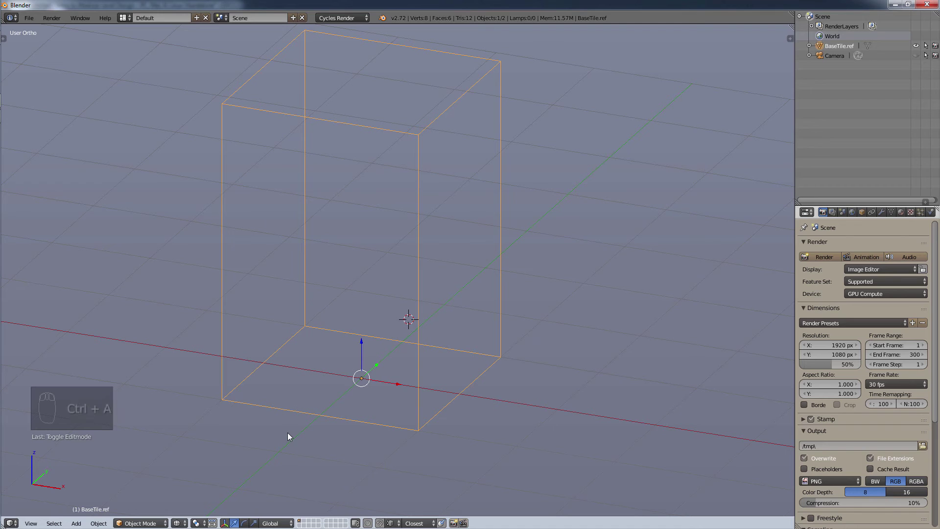
key(shift+a)
mouse_move(306, 364)
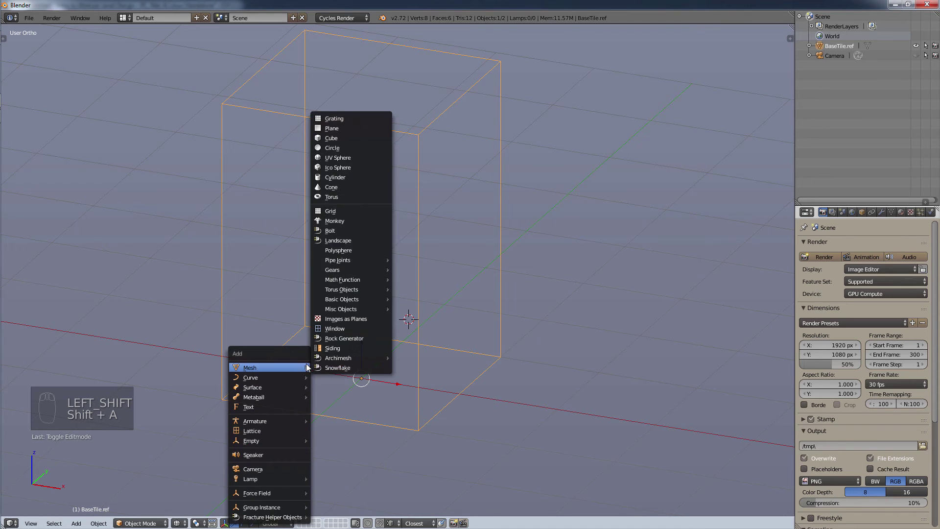
click(366, 136)
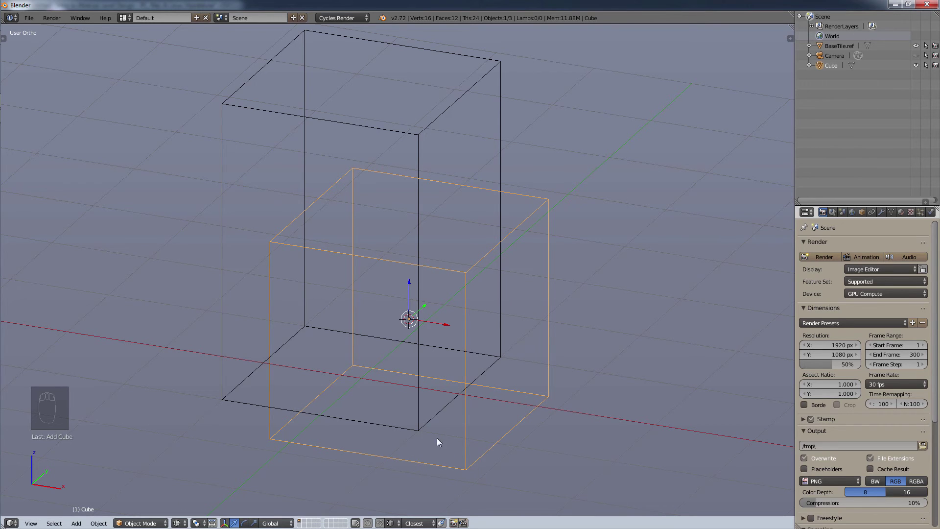
key(g)
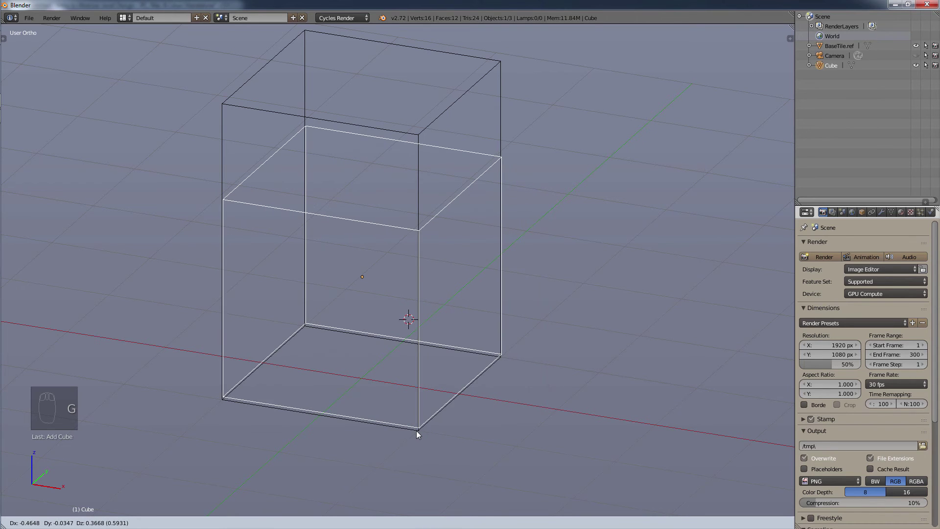
click(418, 430)
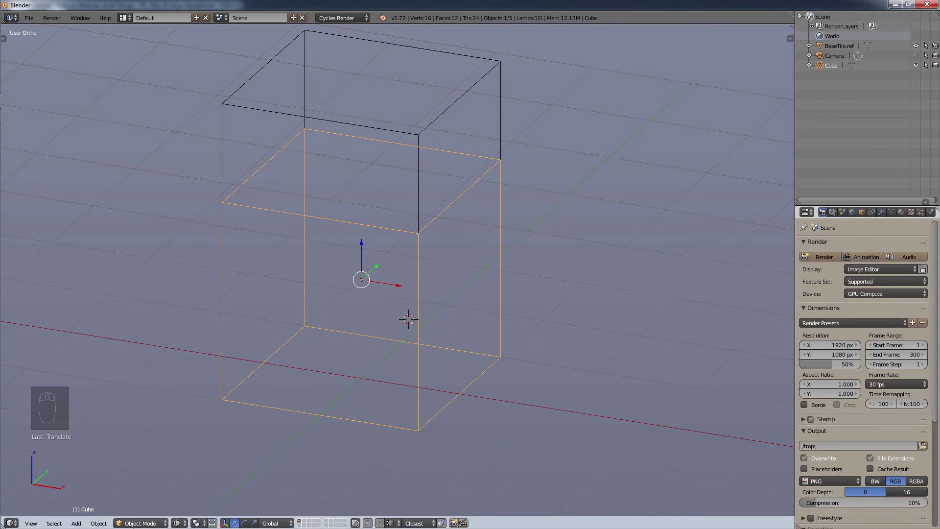
- Return the viewport to solid shading and put the BaseTile.ref object in Edit Mode
click(178, 523)
click(193, 490)
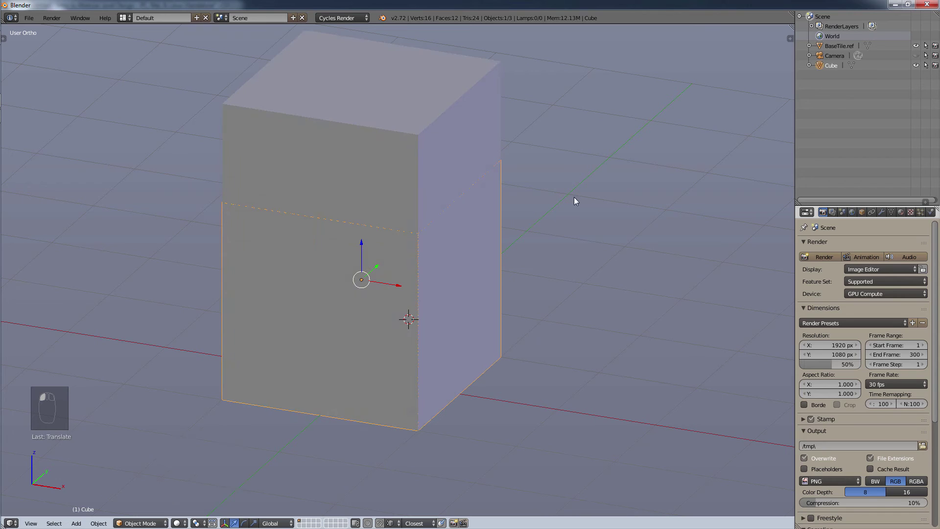
click(839, 46)
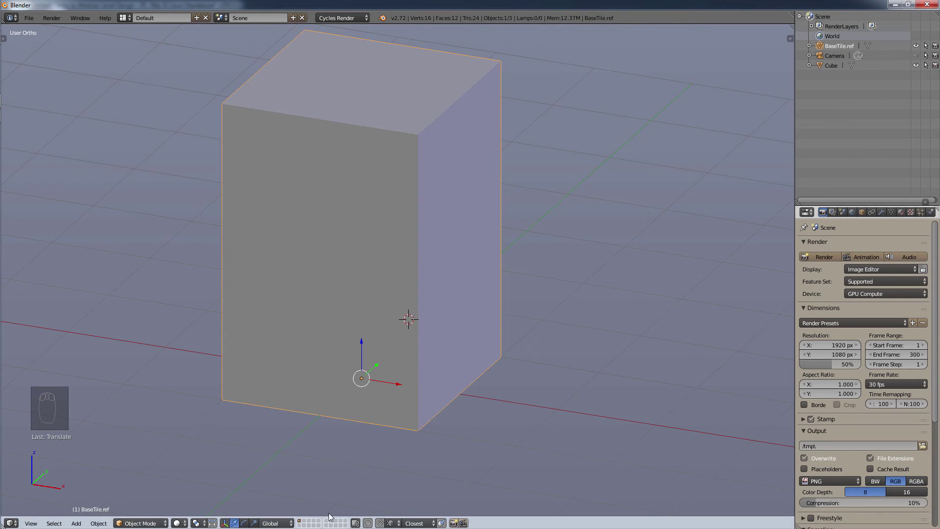
click(179, 522)
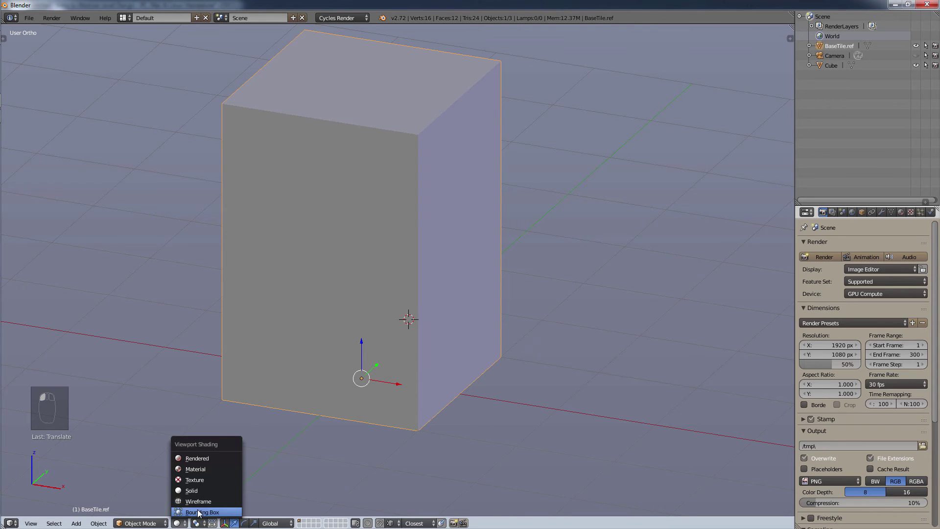
click(152, 523)
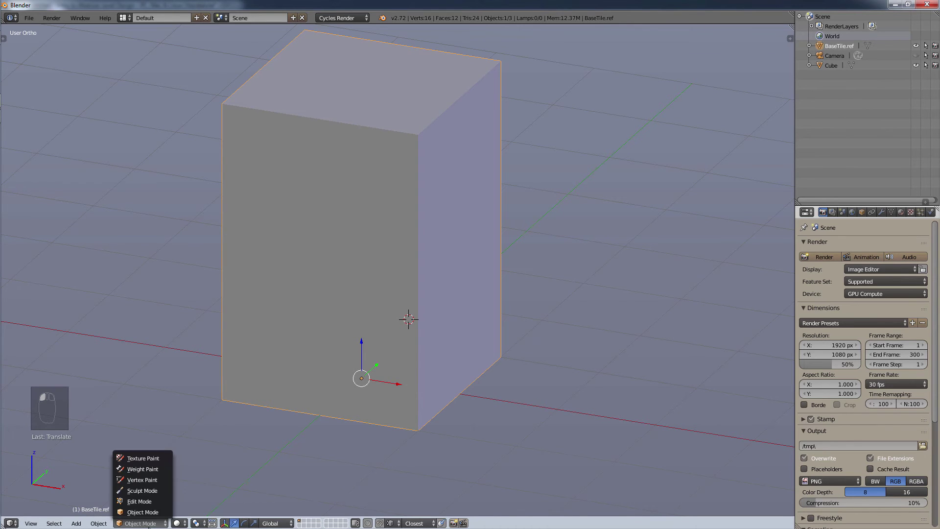
click(159, 501)
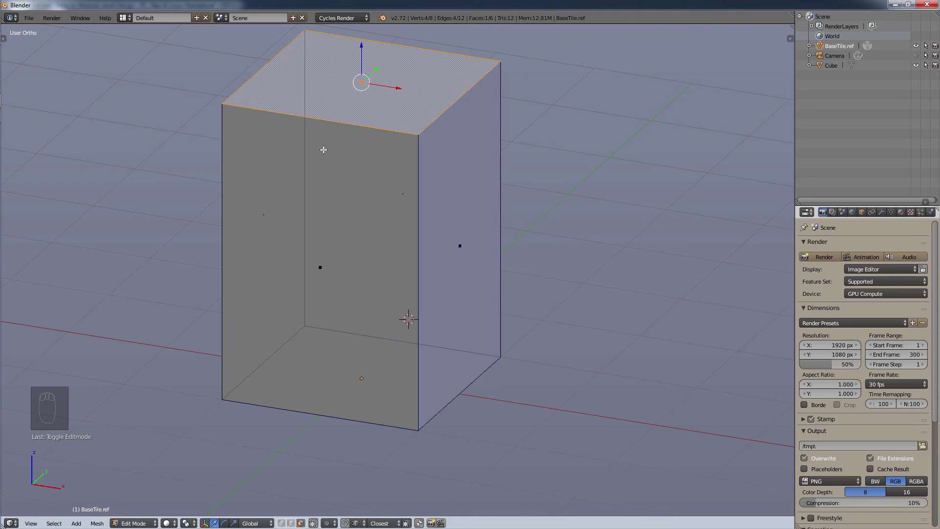
- Delete only the faces on the front, right side and top of BaseTile.ref, keeping their edges
right_click(314, 276)
key(x)
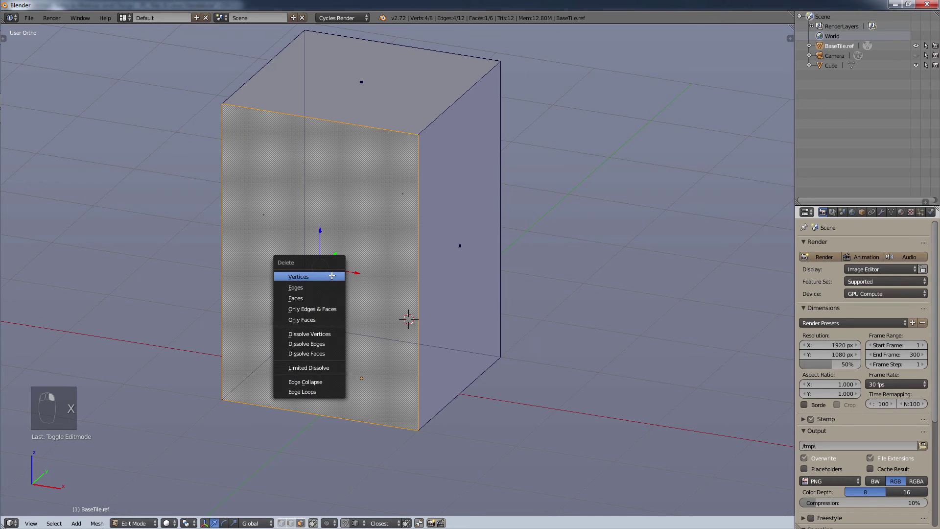
click(325, 321)
key(x)
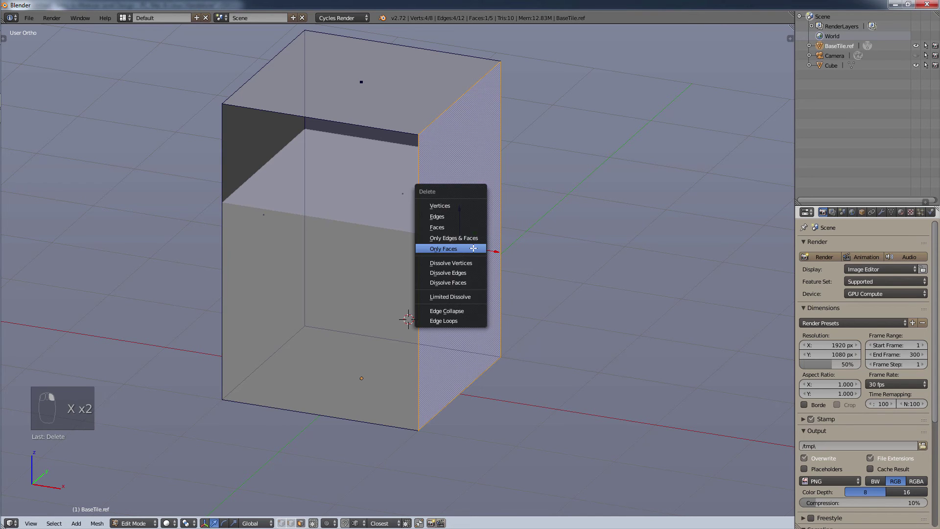
click(464, 243)
right_click(374, 92)
key(x)
click(374, 91)
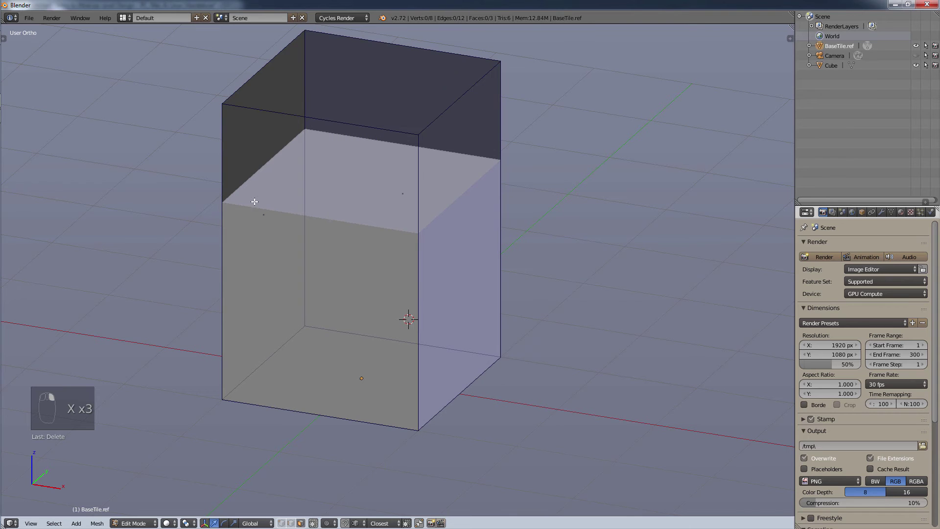
- Delete only the three remaining faces of BaseTile.ref, including the base, so just its wire edges are left
middle_drag(254, 201, 198, 230)
right_click(170, 256)
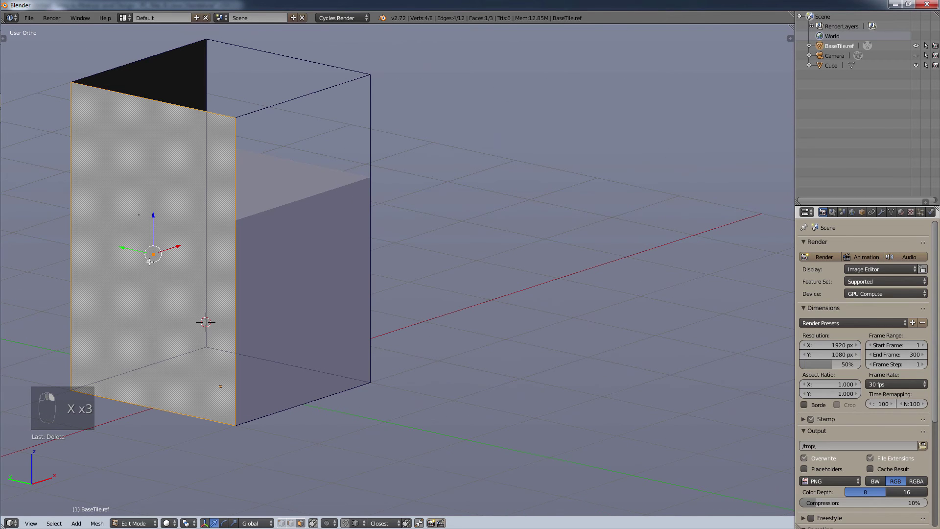
key(x)
click(128, 262)
middle_drag(128, 149, 123, 210)
right_click(122, 211)
key(x)
click(121, 212)
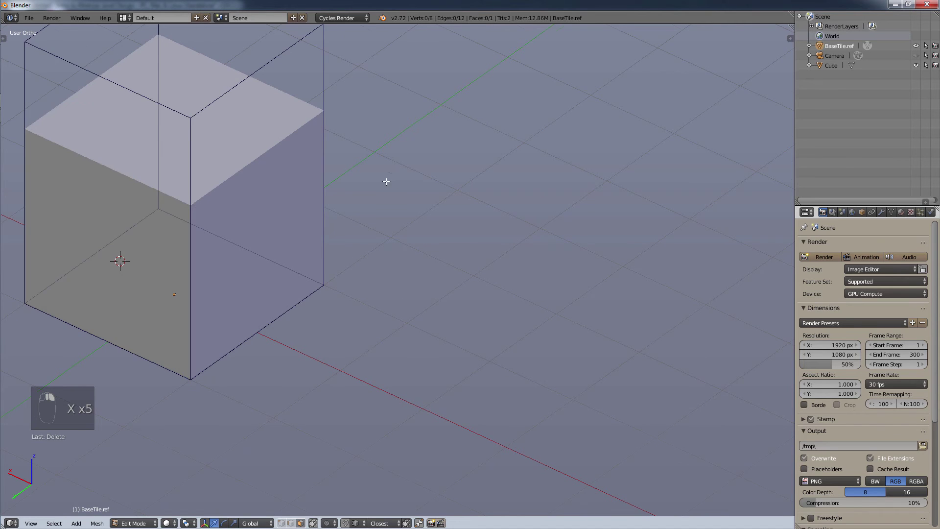
middle_drag(384, 181, 587, 355)
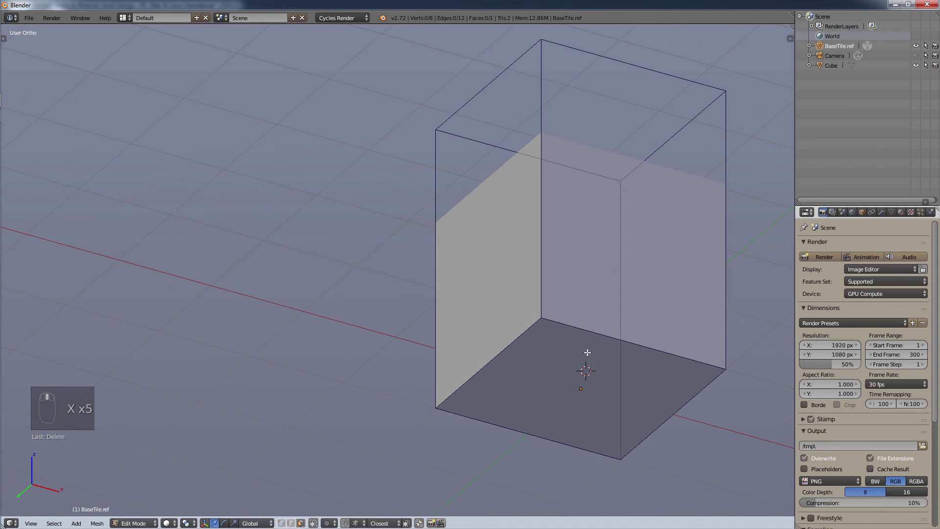
right_click(585, 387)
key(x)
click(563, 392)
middle_drag(675, 252, 606, 336)
middle_drag(696, 305, 710, 280)
shift+middle_drag(646, 324, 423, 420)
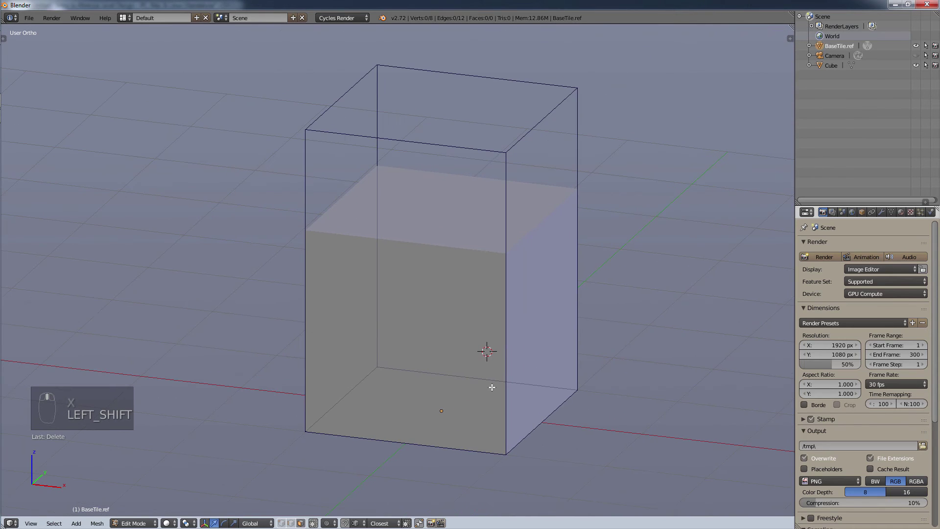
- Return to Object Mode and rename the Cube object as Module 1
click(142, 523)
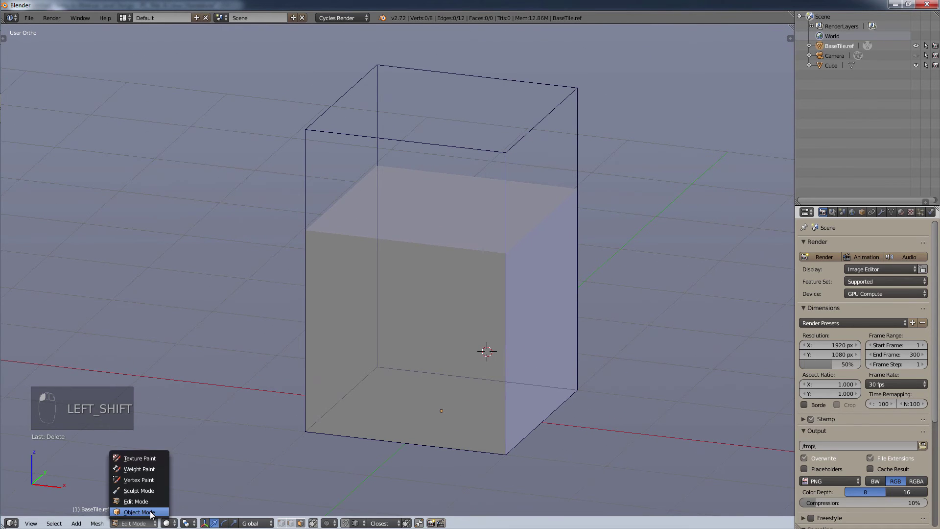
click(140, 511)
click(828, 65)
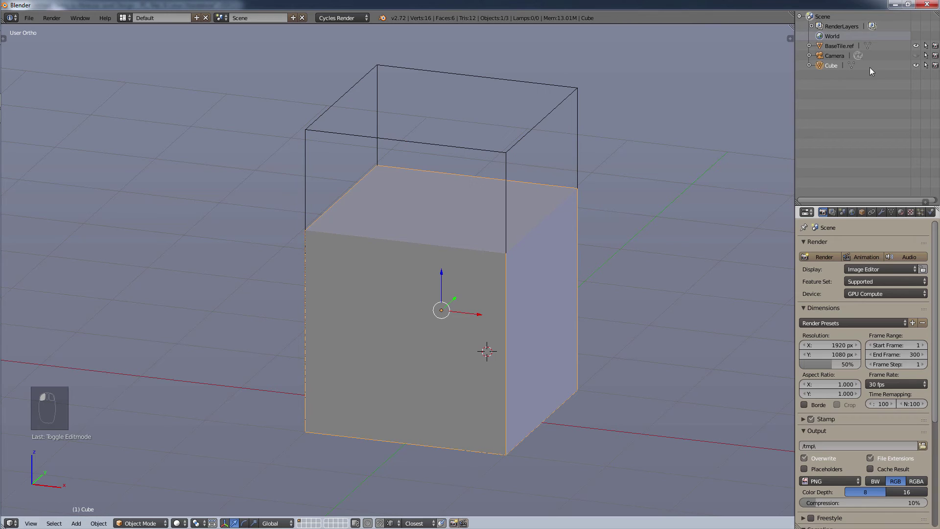
double_click(827, 66)
text(Module 1)
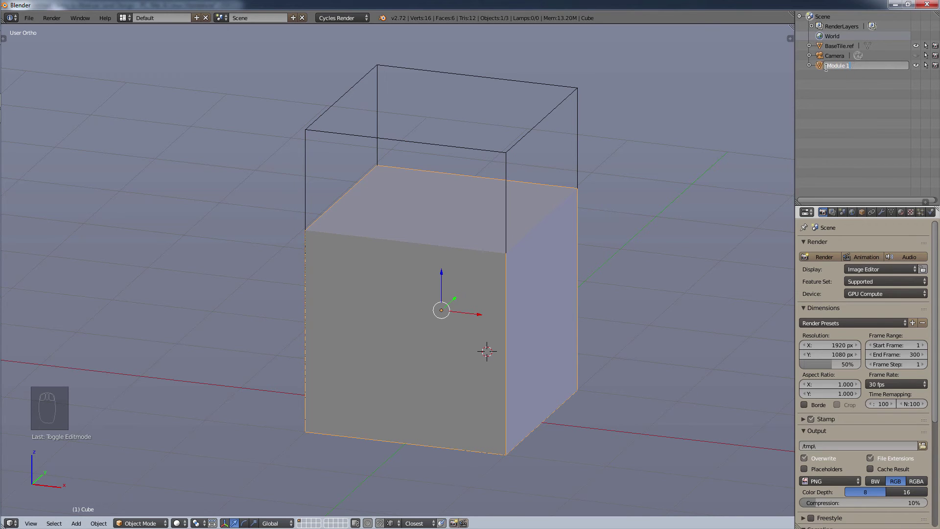
key(Return)
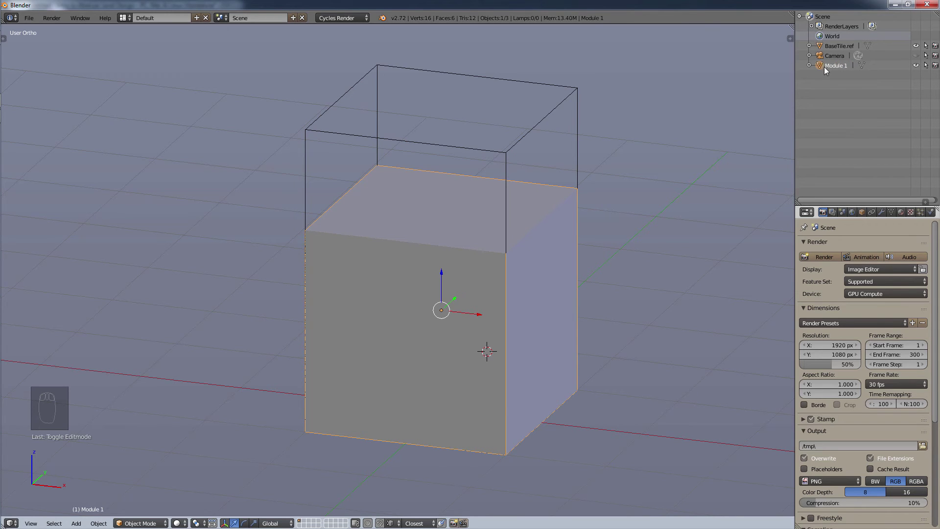
- Put Module 1 in Edit Mode and lower its top face until only a thin floor slab is left
key(g)
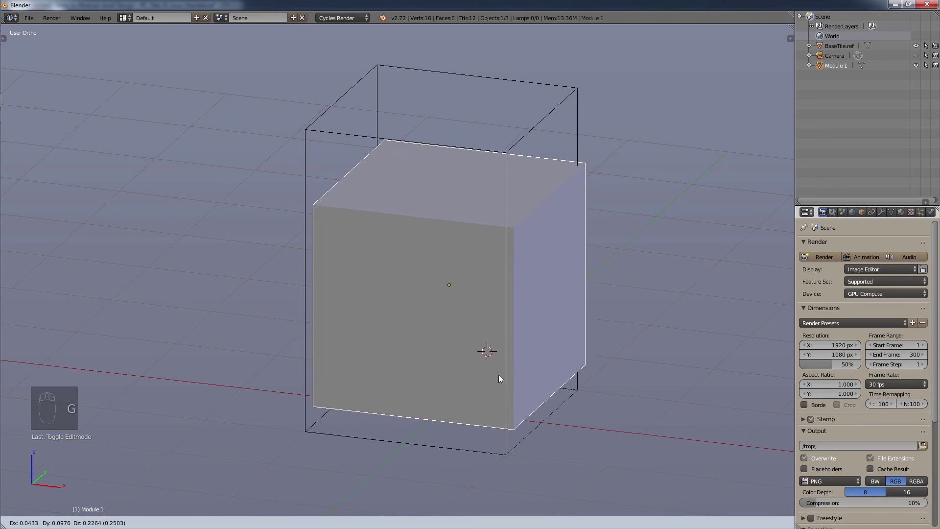
right_click(498, 402)
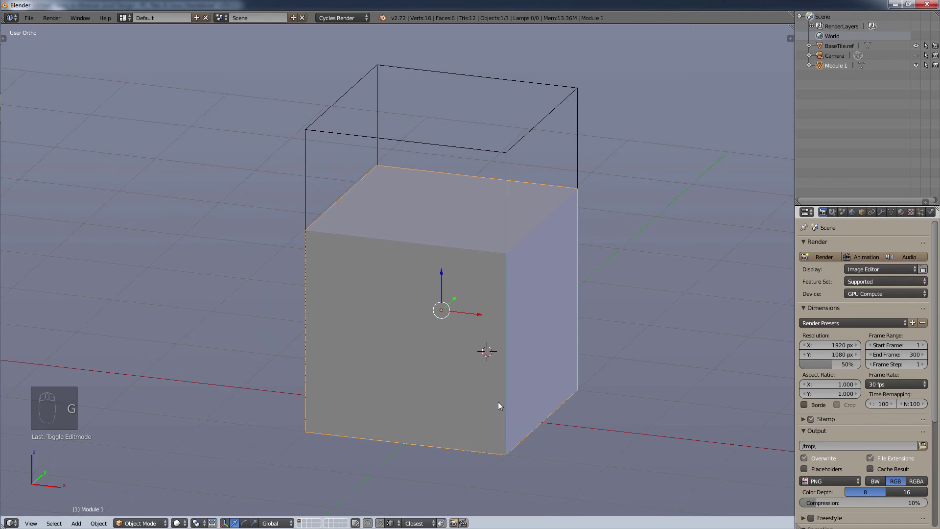
click(141, 523)
click(140, 505)
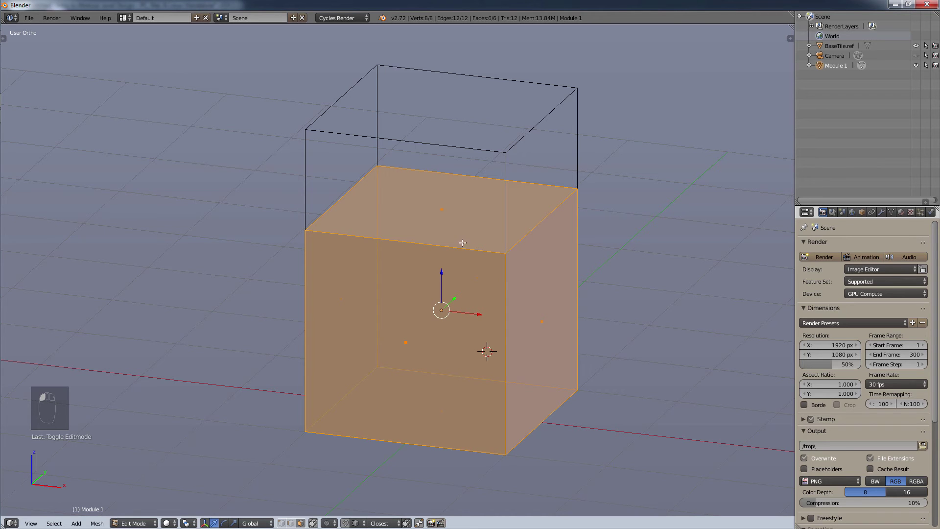
right_click(452, 209)
drag(441, 169, 450, 361)
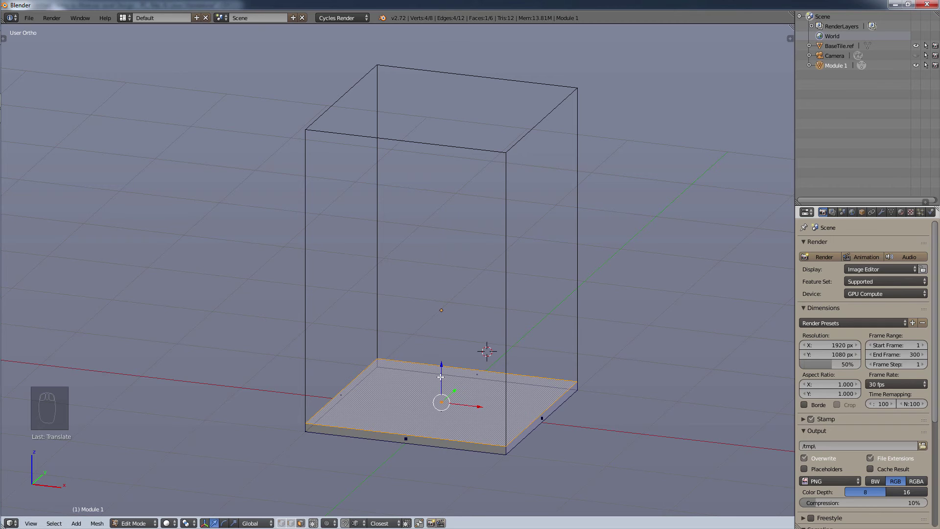
- Add a loop cut across the floor slab and slide it about 0.80 toward the rear edge
key(ctrl+r)
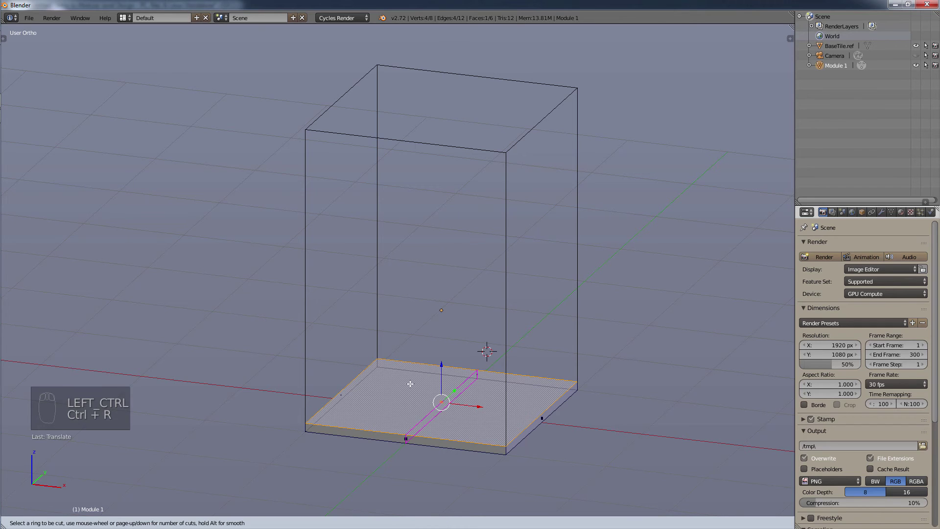
click(361, 383)
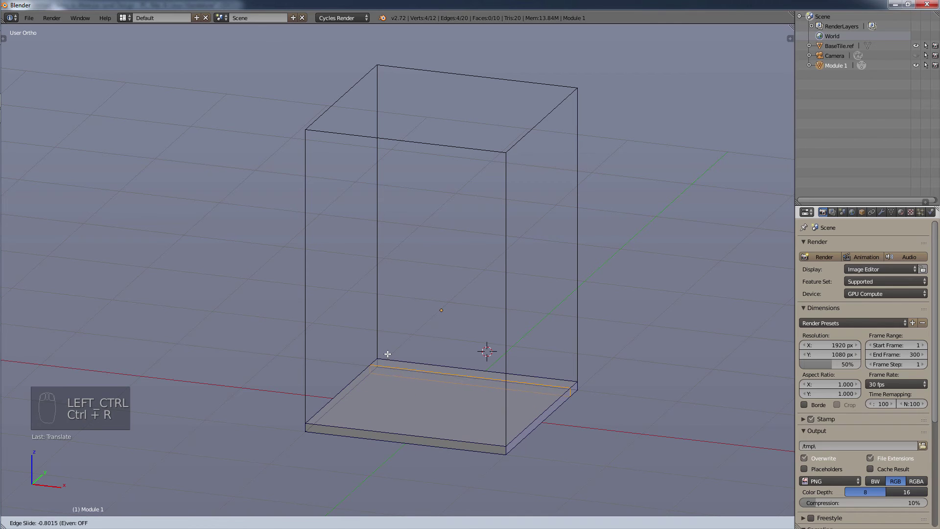
click(388, 354)
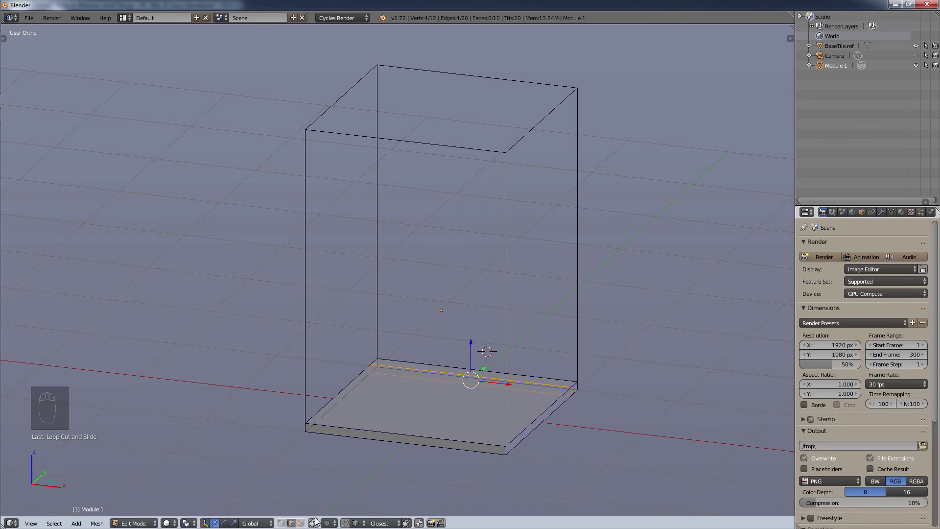
- Extrude the narrow strip along the slab's rear edge upward about 2.92 to the top of the reference box
key(ctrl+Tab)
click(397, 391)
right_click(454, 374)
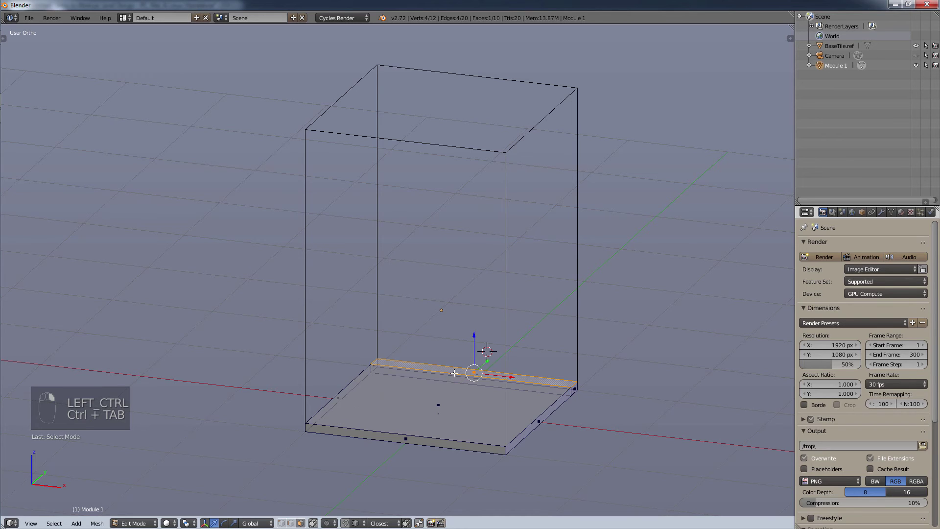
drag(477, 334, 488, 265)
key(ctrl+z)
key(e)
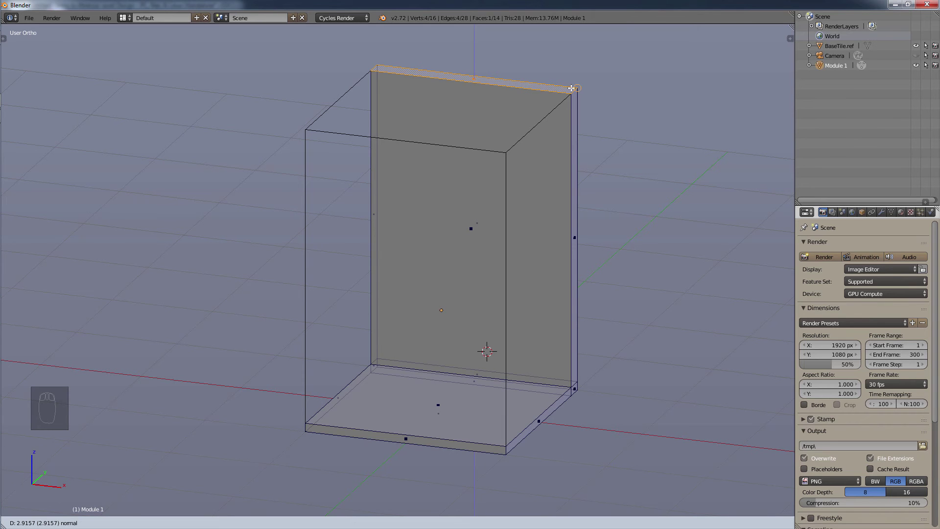
click(572, 88)
- Move the back wall's inner face along Y toward its outer face to thin the wall
middle_drag(615, 140, 622, 248)
right_click(739, 228)
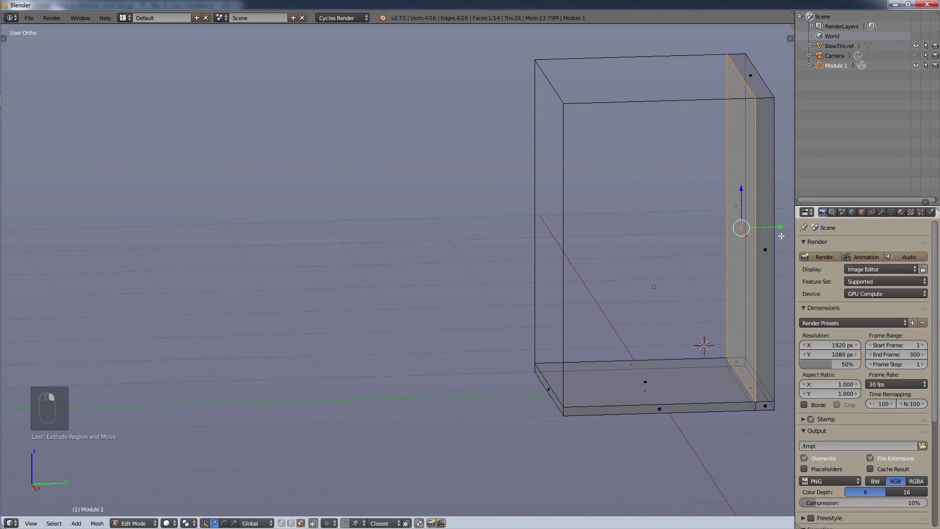
drag(781, 226, 793, 225)
middle_drag(586, 241, 661, 249)
shift+middle_drag(481, 272, 569, 312)
scroll(581, 308, up, 1)
scroll(544, 278, down, 1)
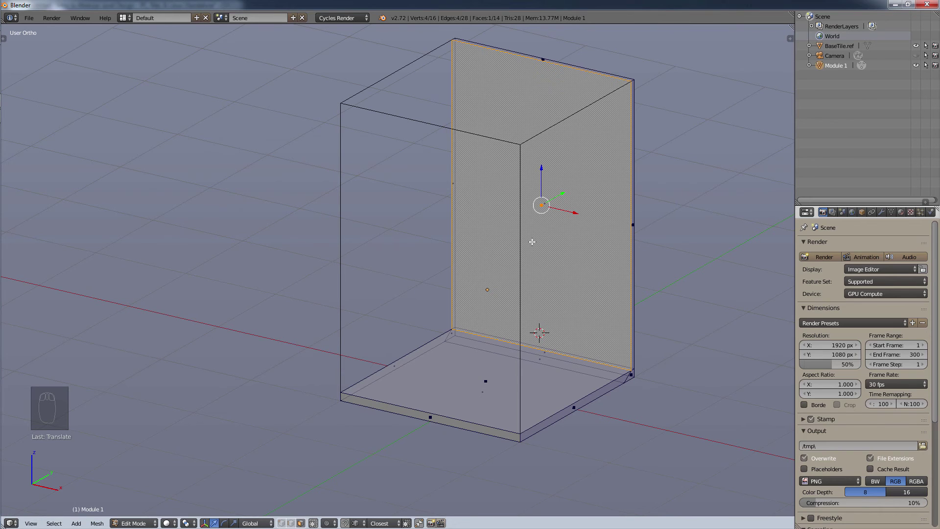
- Duplicate the wall's inner face, scale the copy down to a small panel and extrude it outward into the room
key(shift)
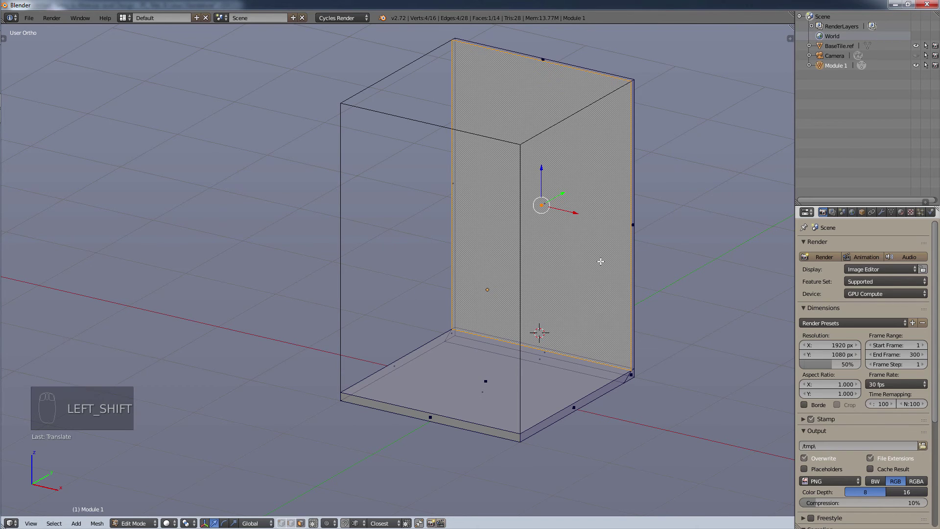
key(shift+d)
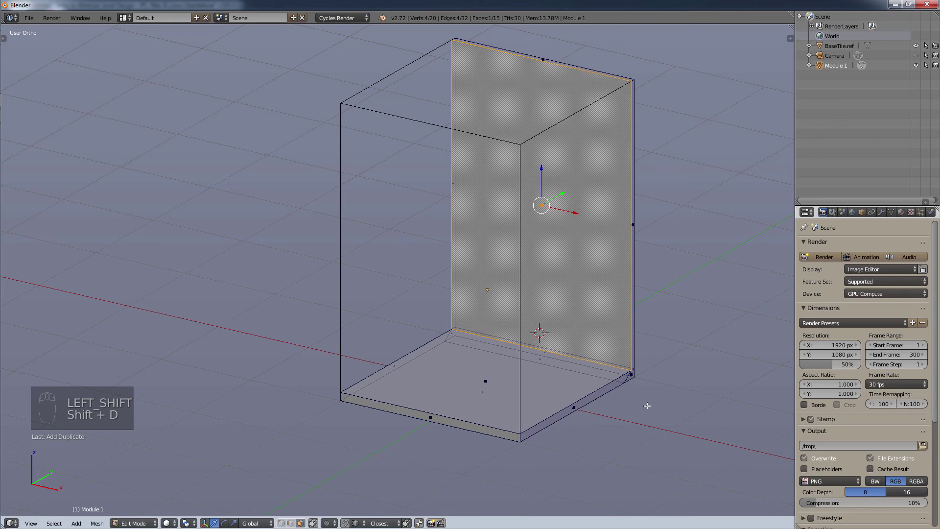
key(s)
click(583, 211)
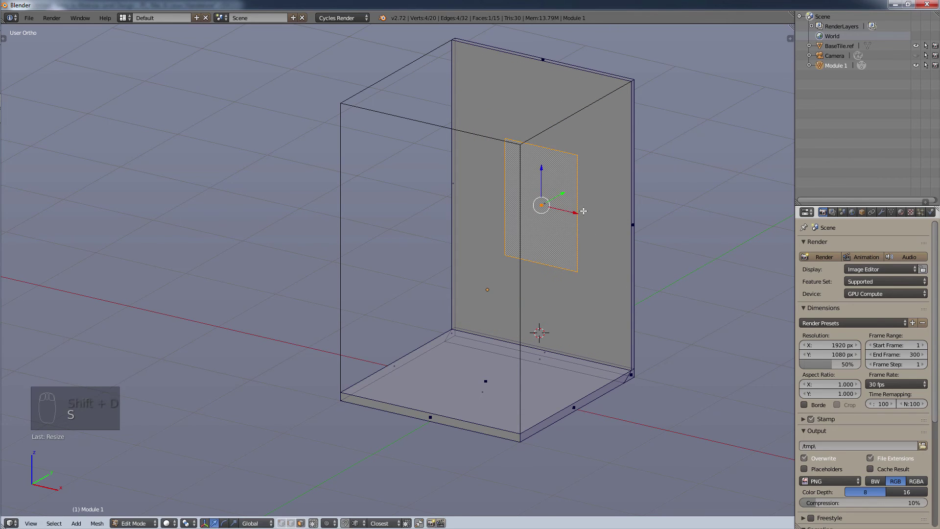
key(e)
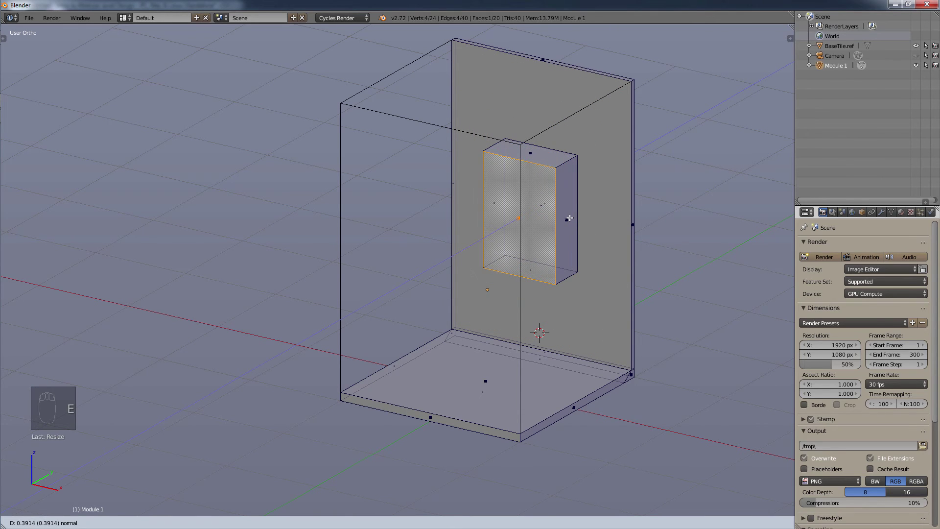
click(581, 229)
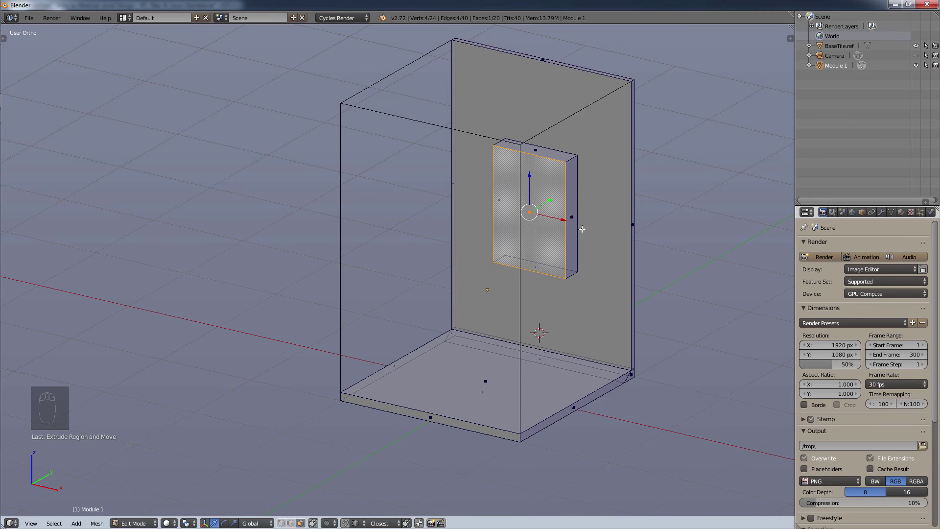
- Deselect everything, limit selection to visible geometry and switch to vertex select mode
middle_drag(674, 277, 662, 281)
key(a)
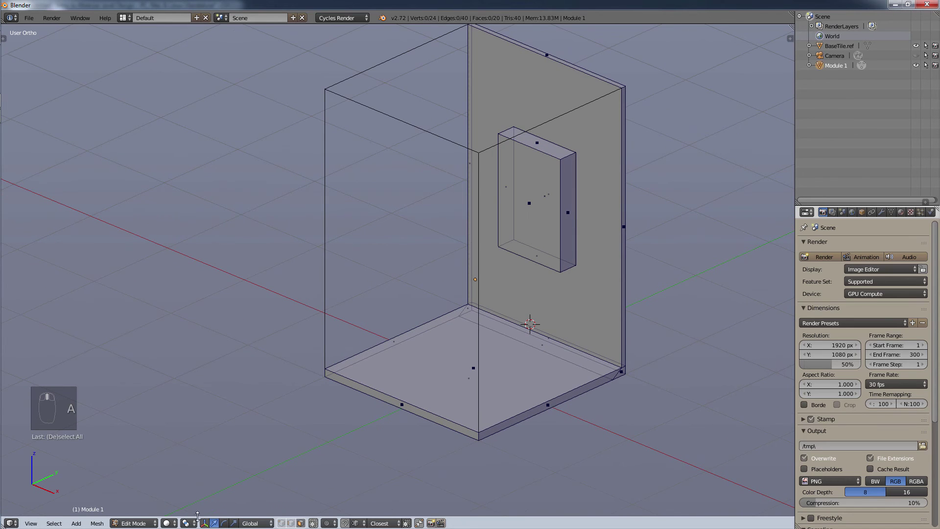
click(314, 523)
middle_drag(462, 340, 483, 333)
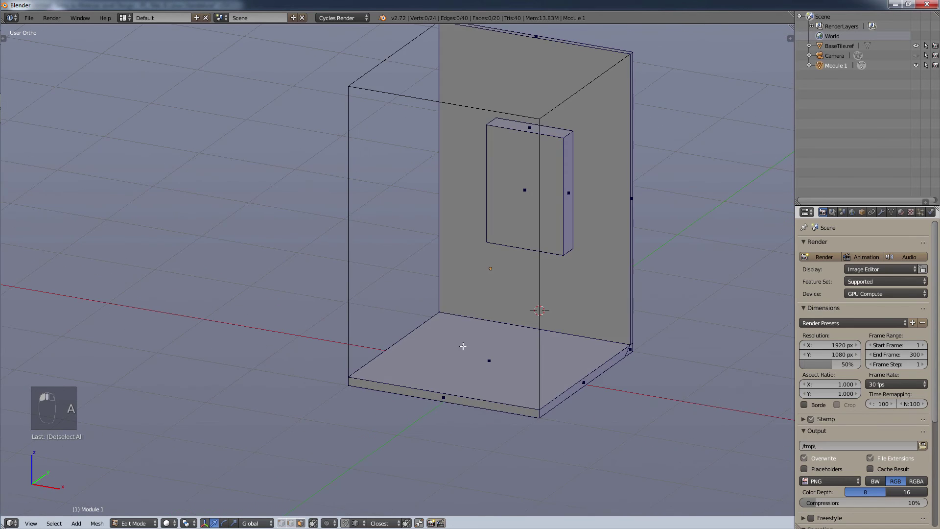
click(282, 523)
middle_drag(591, 224, 657, 300)
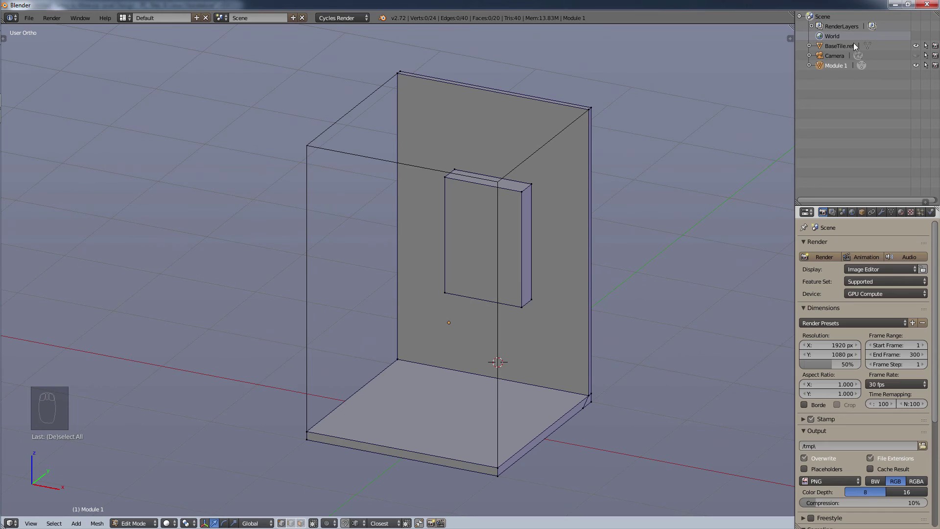
- Hide the BaseTile.ref object in the viewport
click(914, 45)
click(915, 46)
click(914, 46)
scroll(556, 358, down, 2)
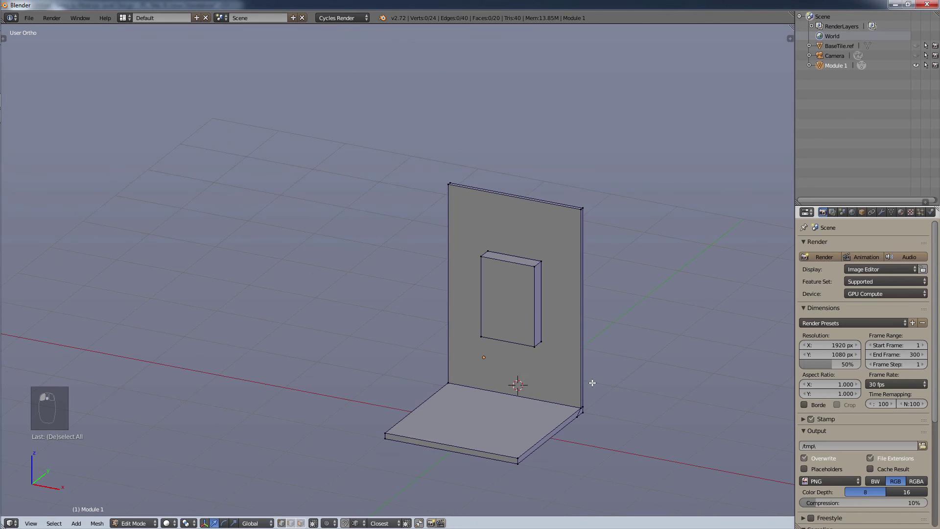
- Inspect the finished tile from several angles and select all of Module 1's geometry
middle_drag(592, 383, 609, 260)
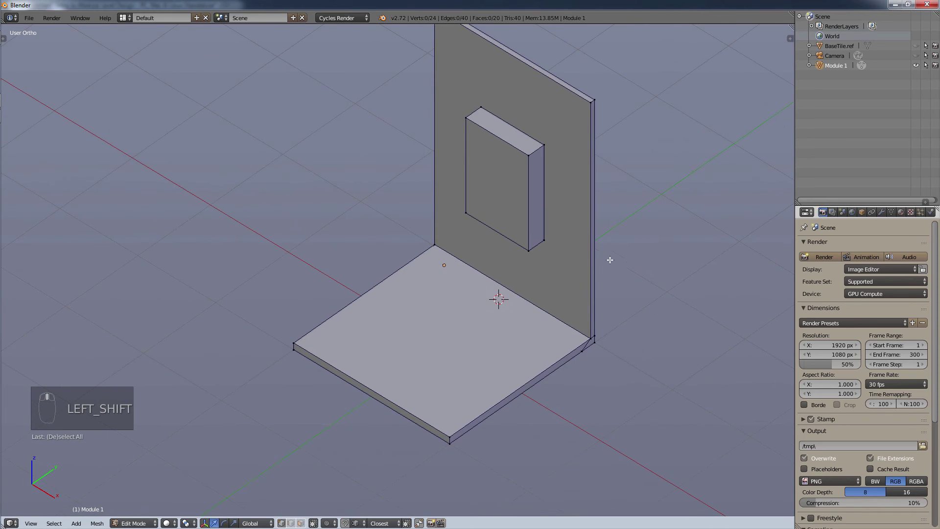
middle_drag(588, 316, 584, 340)
scroll(584, 340, down, 2)
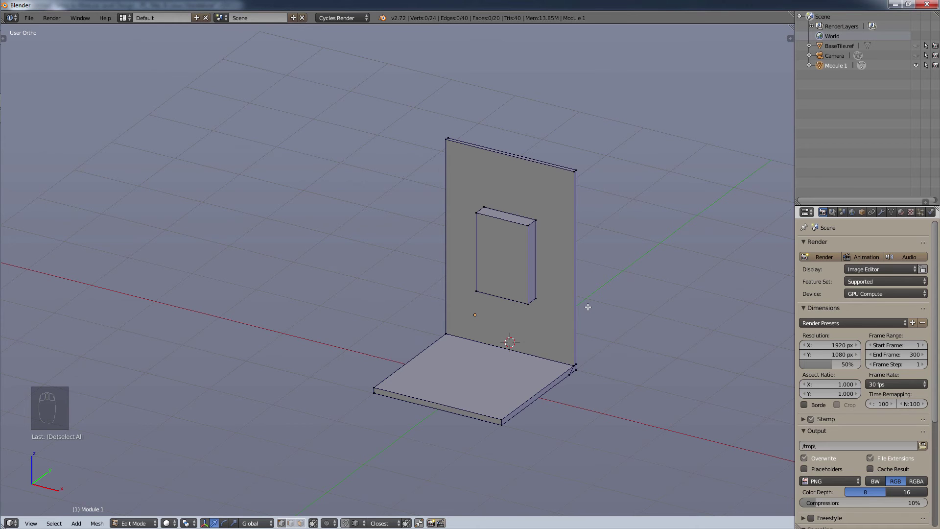
middle_drag(609, 296, 572, 314)
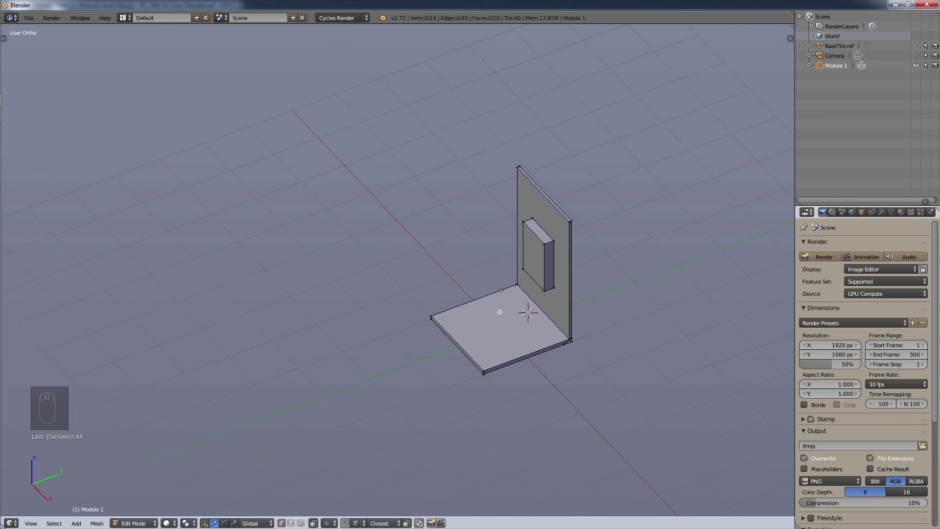
key(a)
key(a)
key(a)
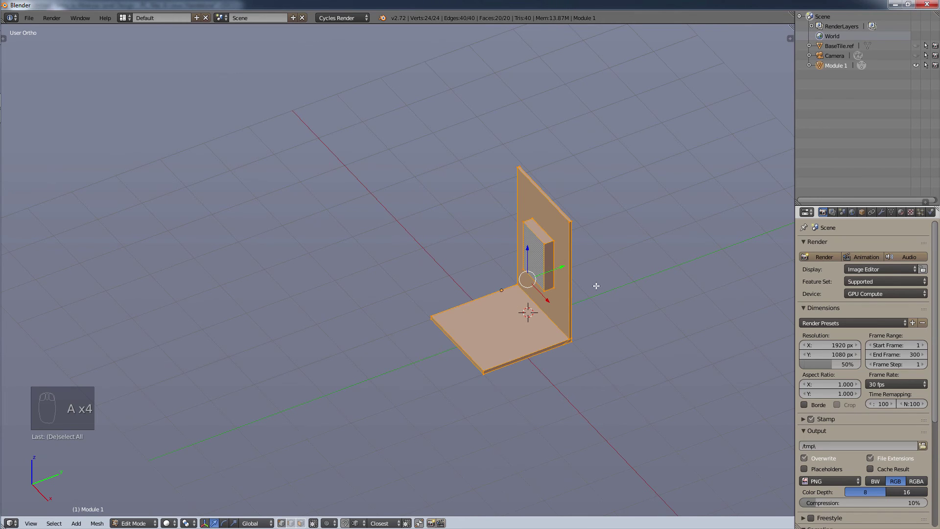
- Duplicate all of Module 1's geometry in place and rotate the copy 180° about the global Z axis
key(shift+d)
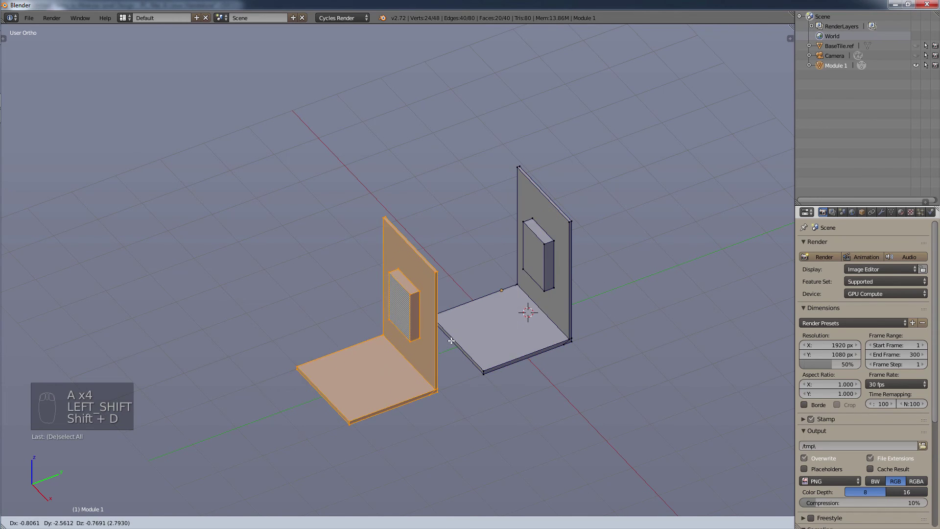
right_click(445, 357)
key(r)
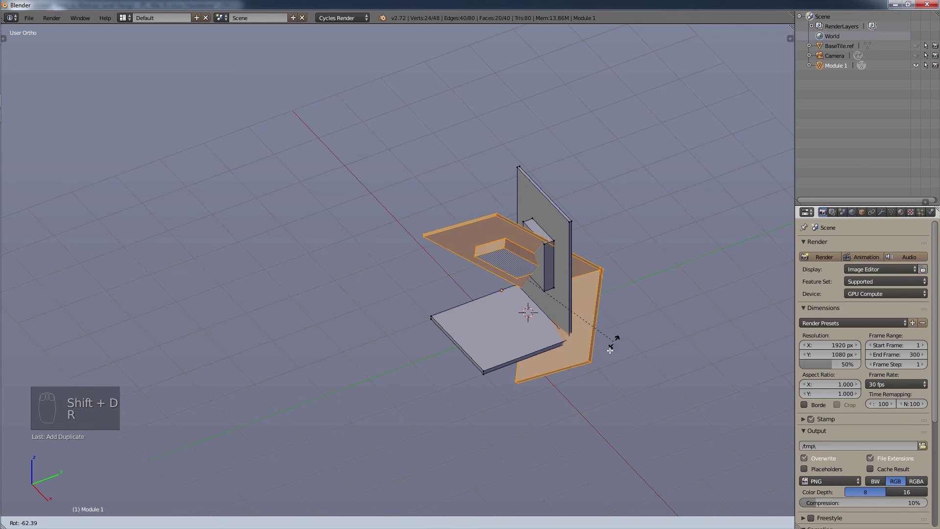
key(z)
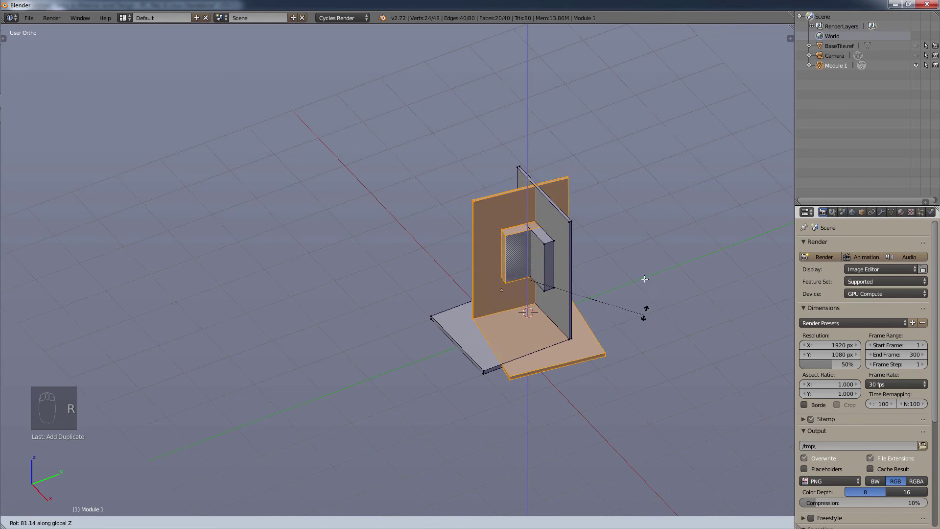
text(1809)
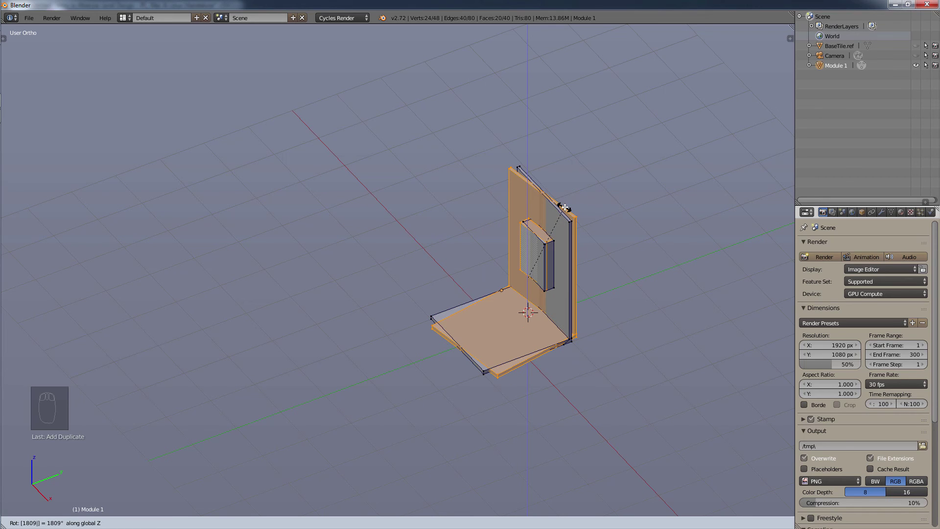
key(BackSpace)
key(Return)
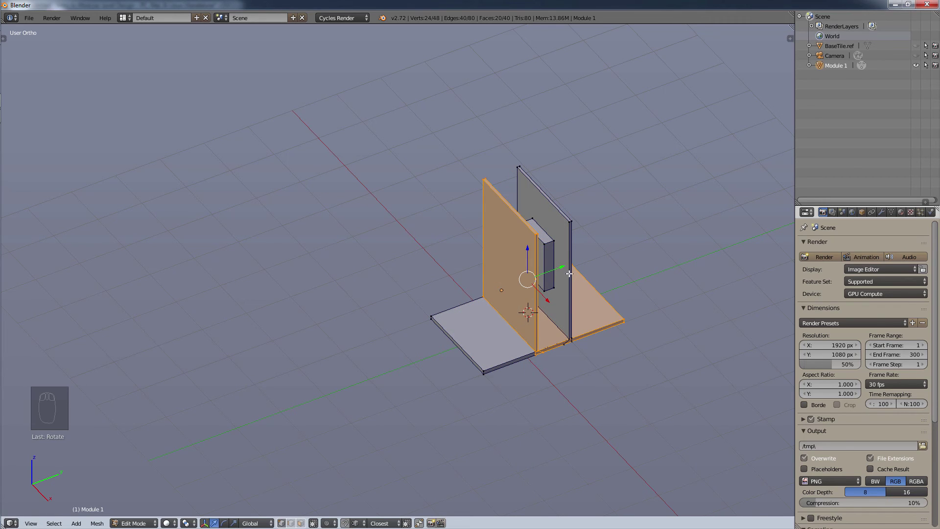
- Move the rotated copy about 3.29 units in the negative Y direction so its floor meets the original's floor edge
key(g)
key(y)
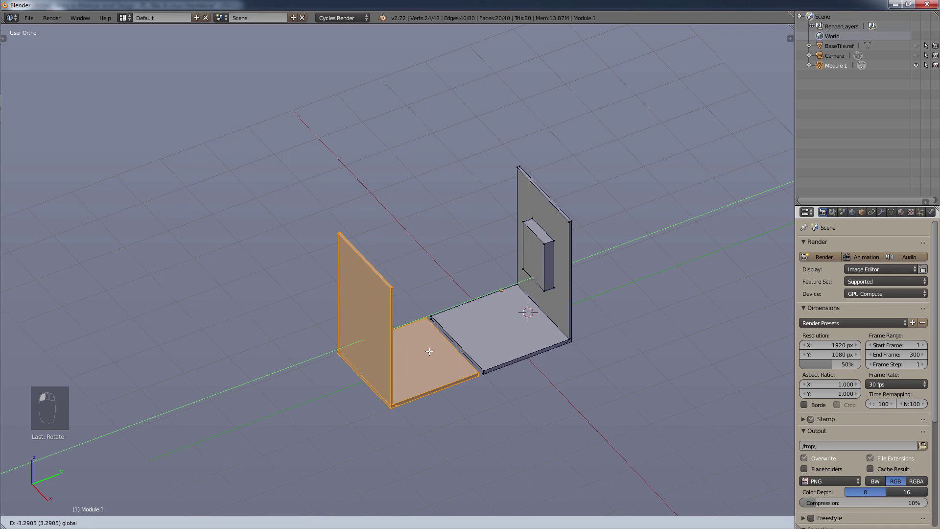
click(429, 350)
middle_drag(589, 321, 526, 314)
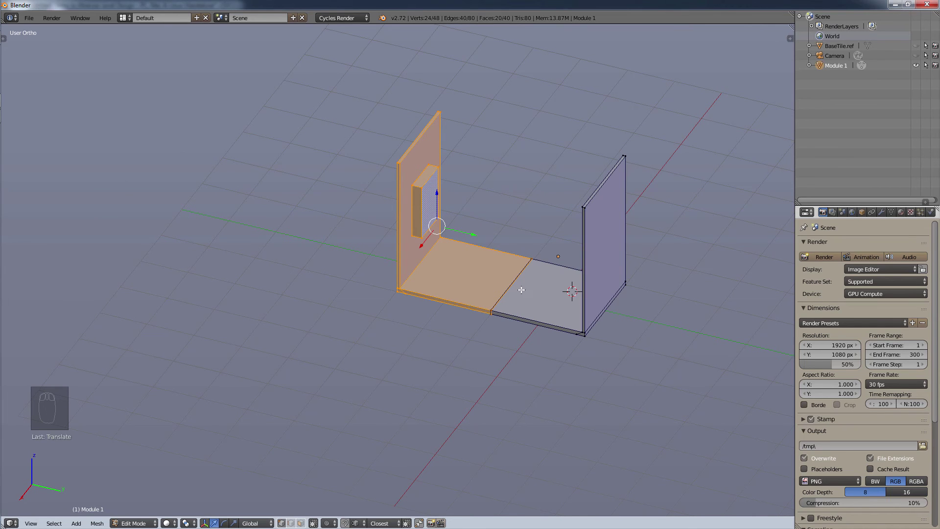
middle_drag(511, 305, 565, 321)
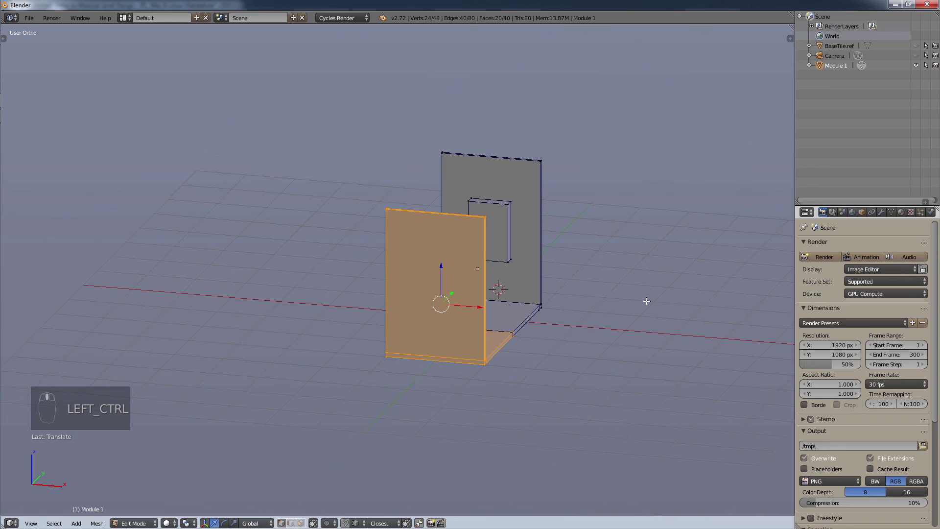
- Undo the copy's move and rotation, and unhide the BaseTile.ref object
key(ctrl+z)
key(ctrl+z)
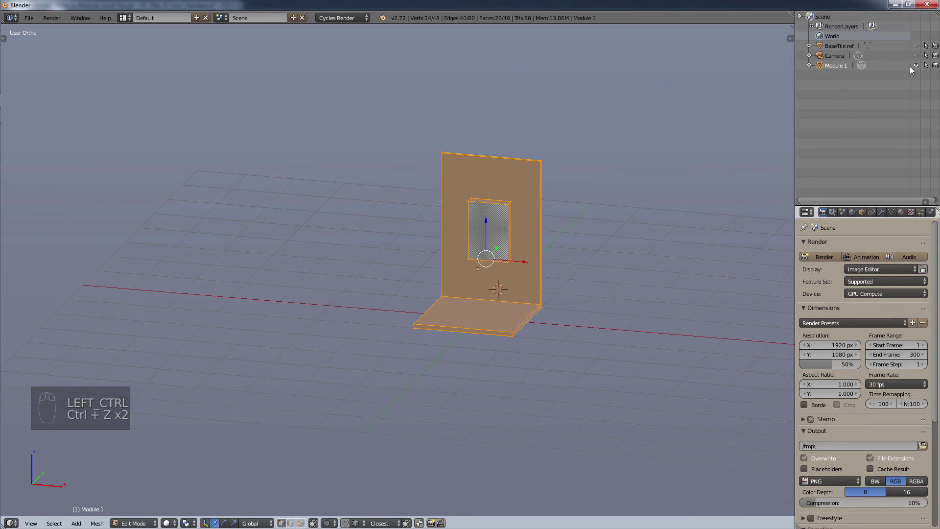
click(915, 45)
scroll(575, 283, up, 3)
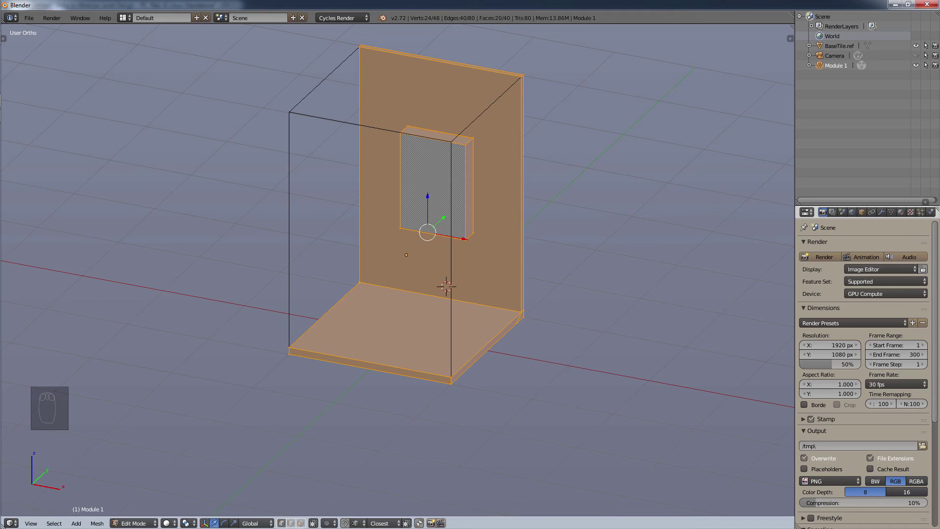
- Keep Module 1 in Edit Mode, switch to face select and select the floor slab's narrow side face on the positive X side
click(840, 66)
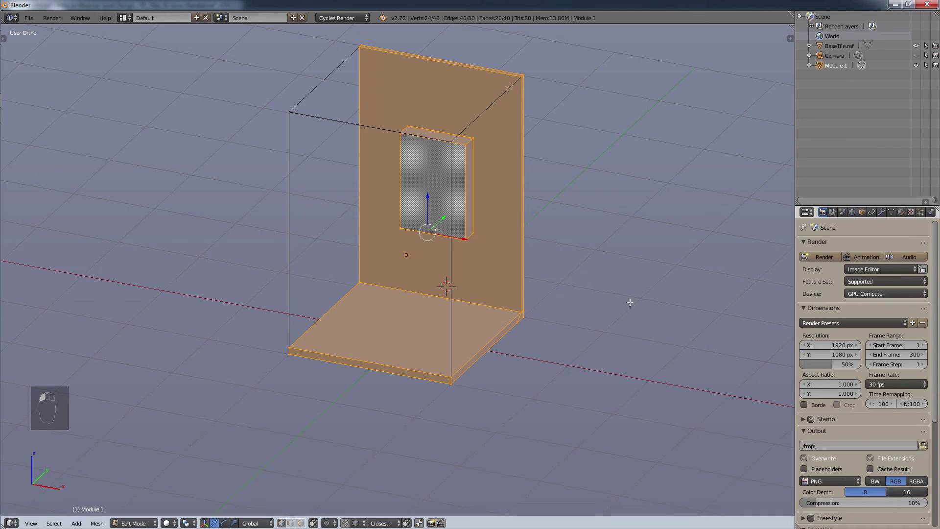
click(131, 524)
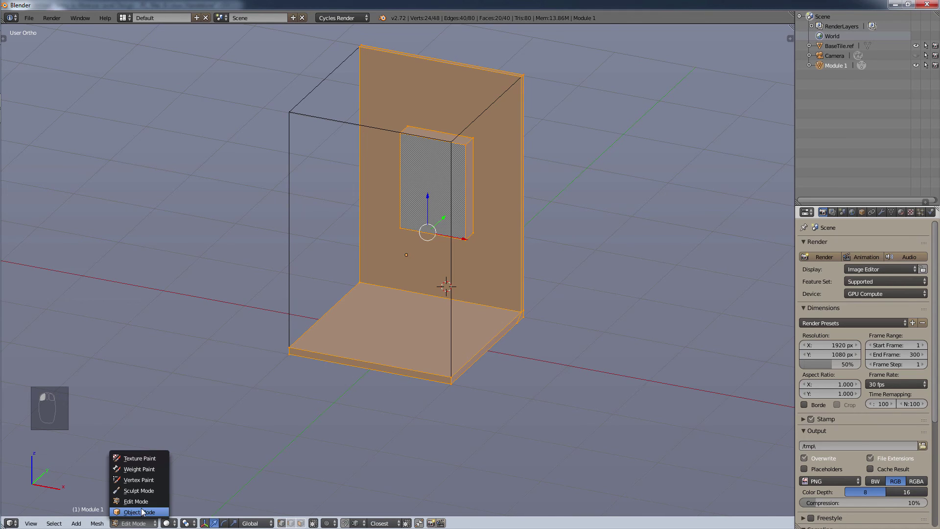
click(146, 504)
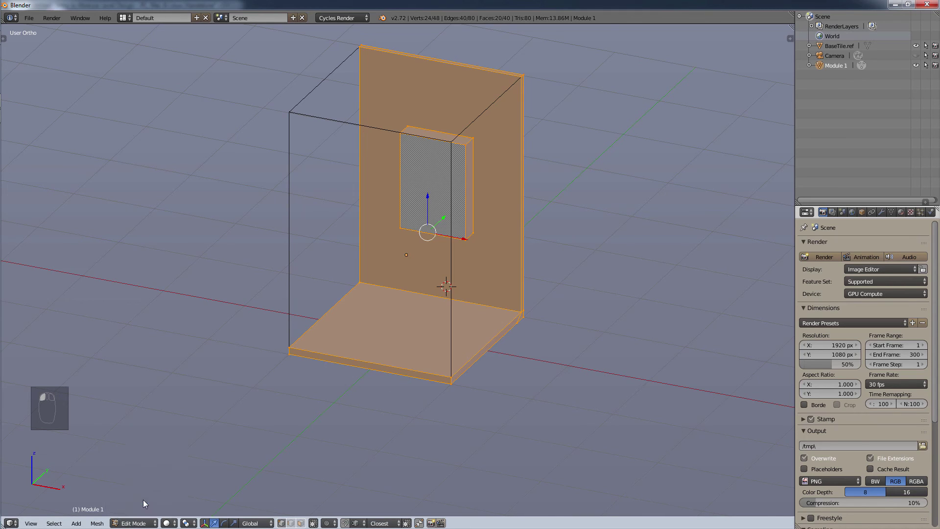
click(300, 523)
right_click(487, 347)
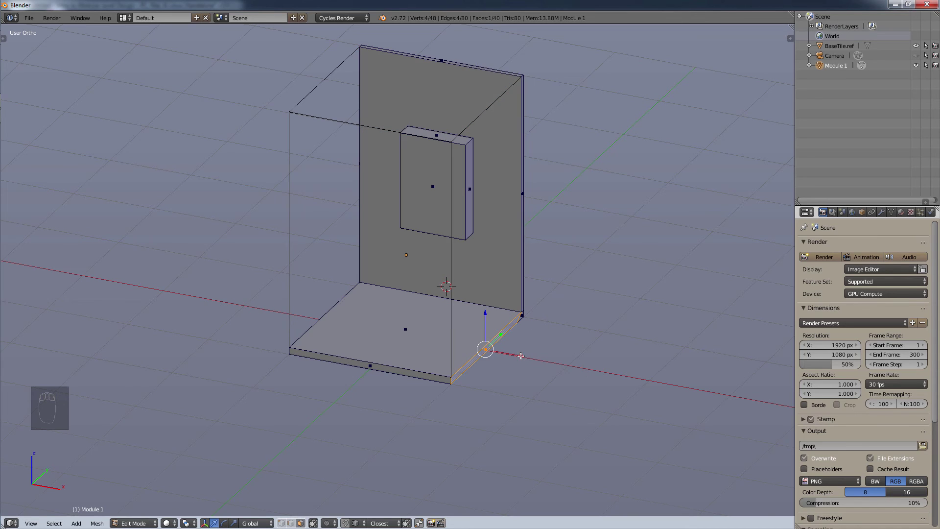
- Try to pull only the floor's side face about 0.63 units outward along X, and undo the move
drag(520, 355, 570, 374)
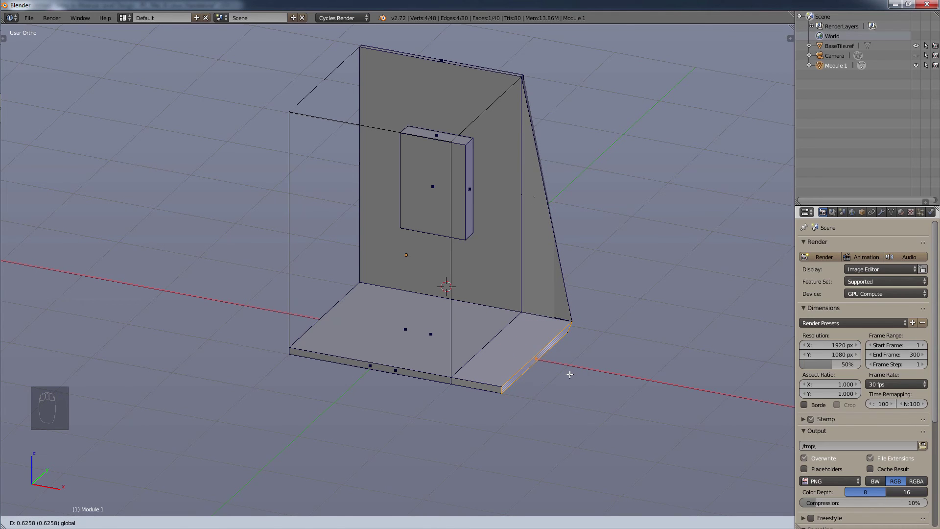
key(ctrl+z)
- Extend the selection from the floor's side face through the corner face to the wall's side face
scroll(573, 339, up, 2)
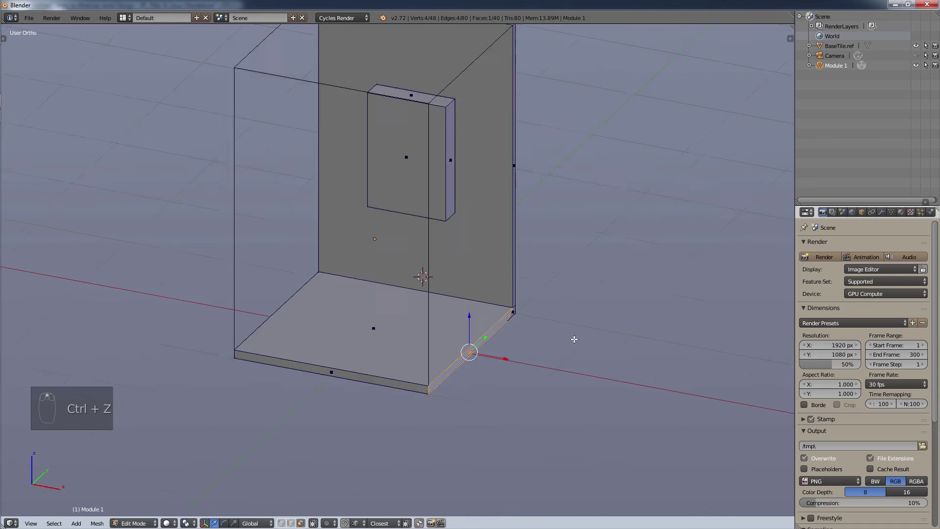
middle_drag(570, 339, 534, 335)
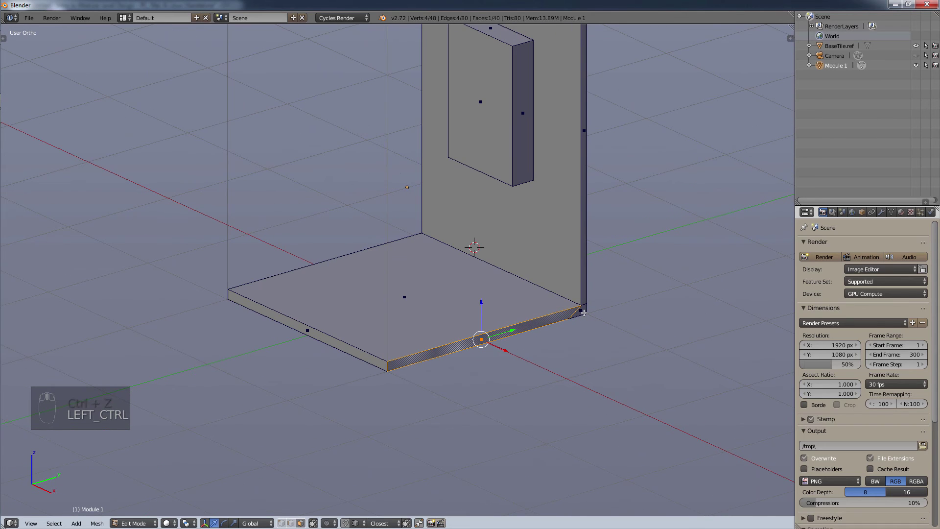
ctrl+right_click(570, 321)
ctrl+right_click(588, 263)
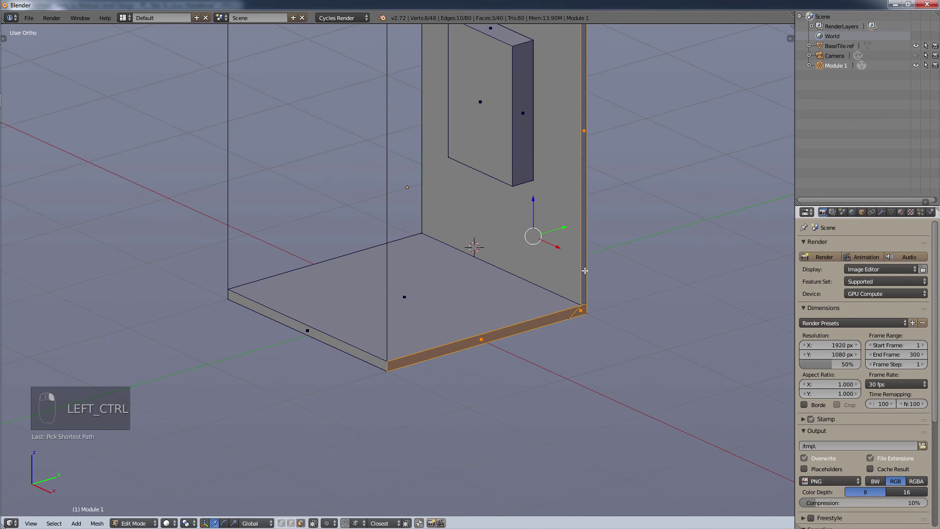
- Stretch the module's selected side faces 2 units outward along X, and undo the stretch
scroll(549, 268, down, 6)
scroll(647, 347, up, 2)
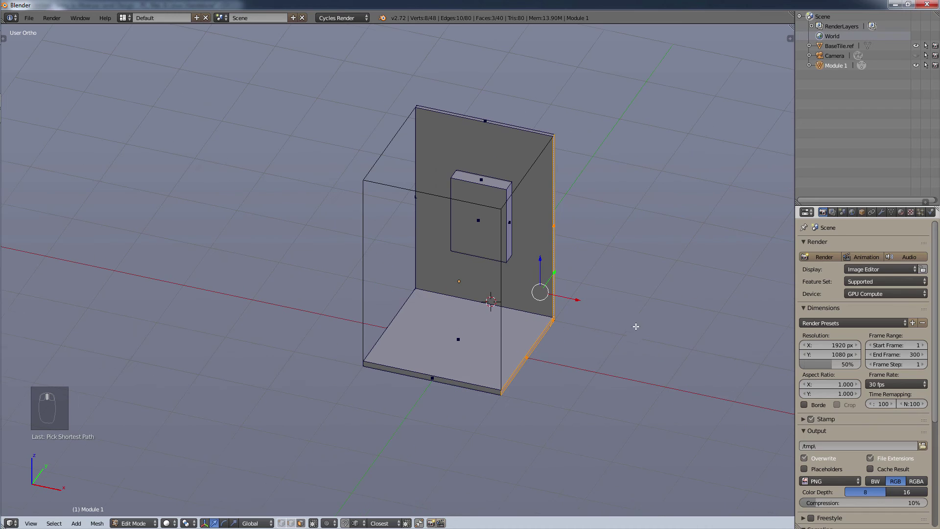
drag(581, 299, 718, 324)
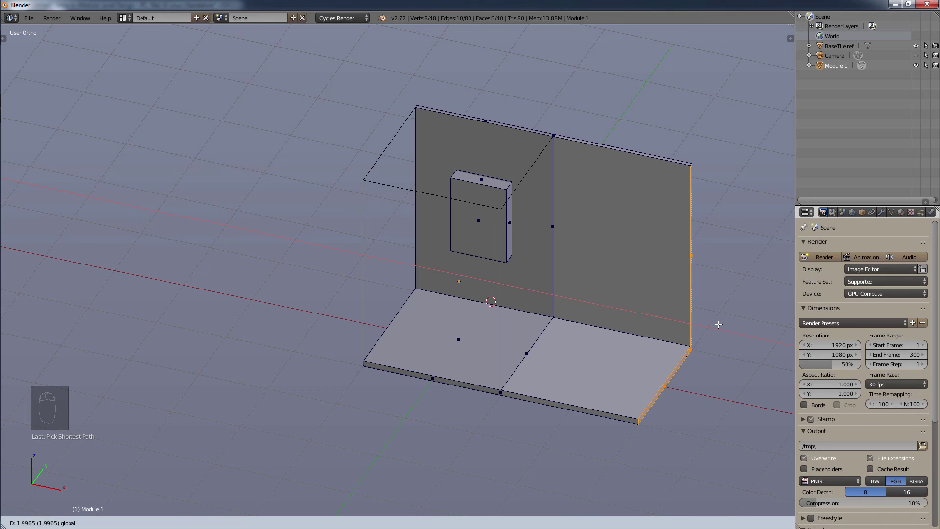
text(2)
key(Return)
middle_drag(544, 300, 515, 291)
scroll(523, 336, down, 1)
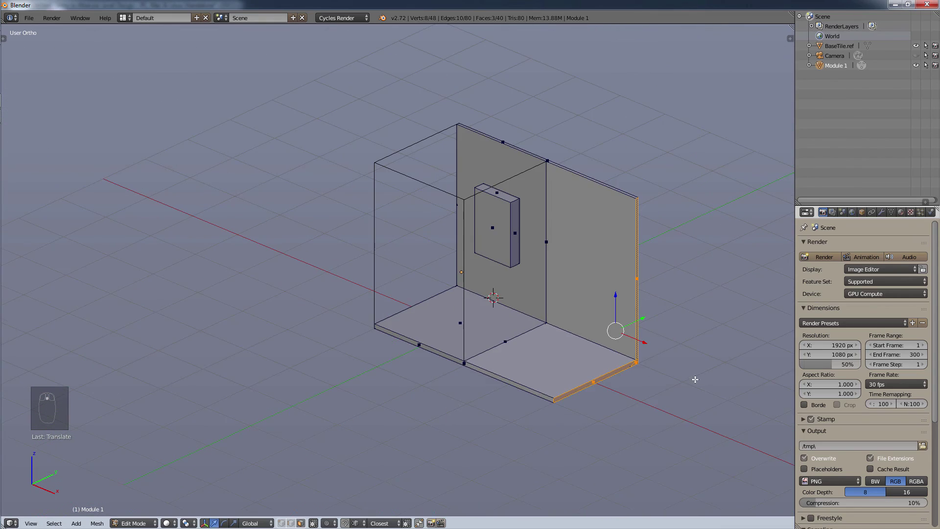
shift+middle_drag(693, 381, 541, 329)
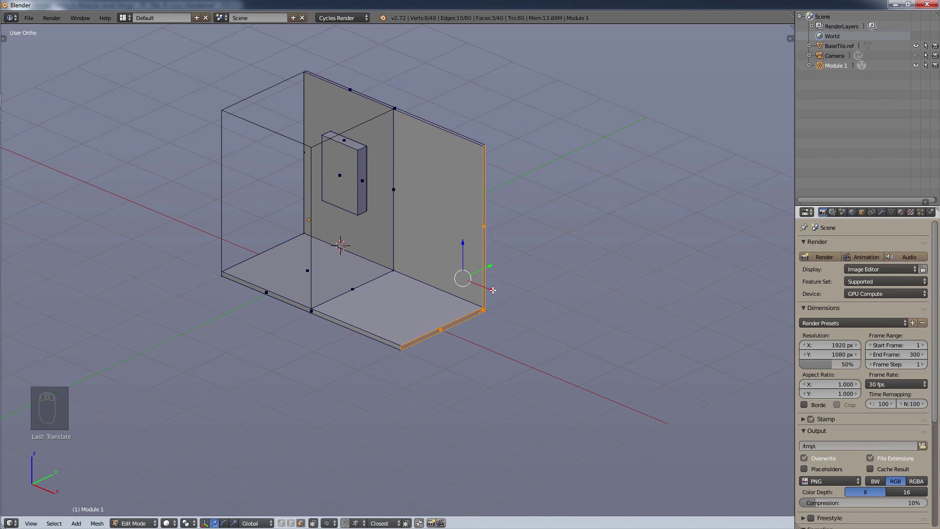
key(ctrl+z)
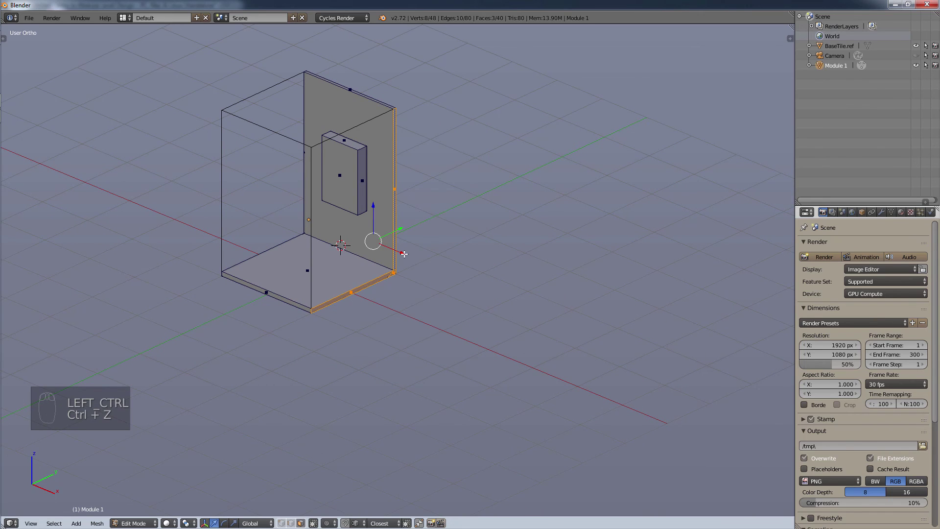
- Stretch the module's selected side faces 4 units outward along X, and undo the stretch
drag(402, 251, 420, 256)
key(4)
middle_drag(420, 256, 448, 222)
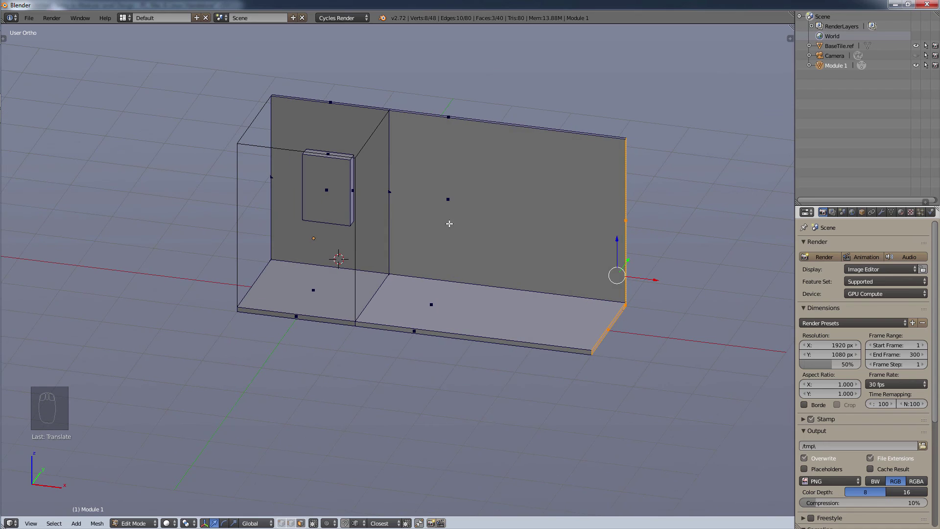
key(ctrl+z)
- Pull the module's selected side faces freely about 3 units outward along X, and undo the move
scroll(367, 251, up, 3)
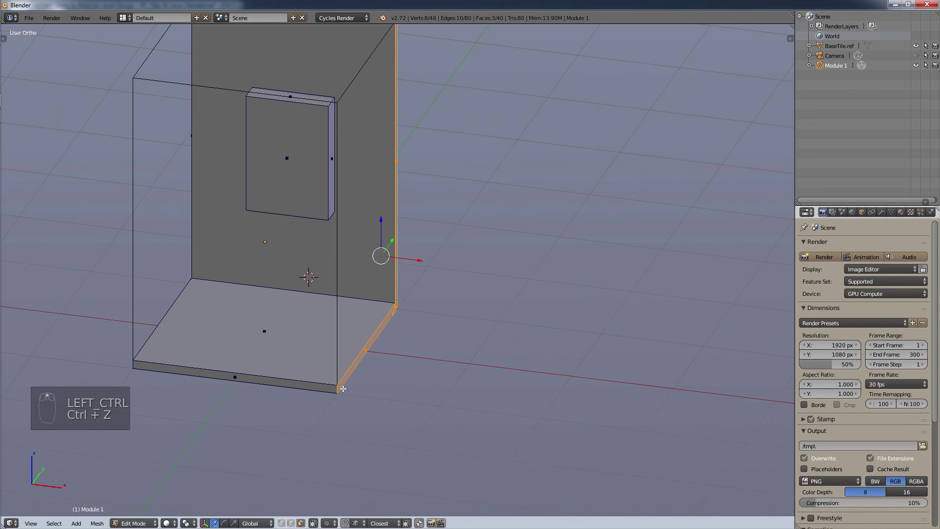
scroll(432, 297, down, 3)
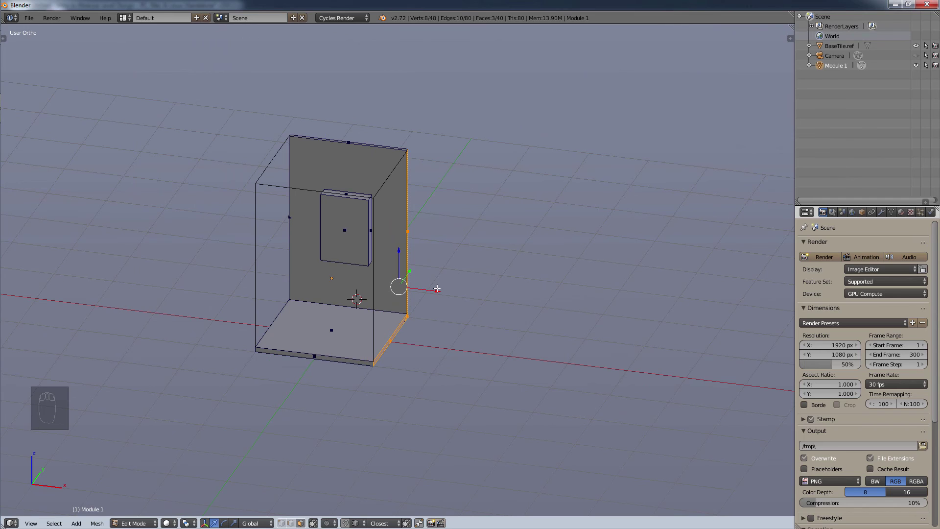
drag(438, 289, 615, 295)
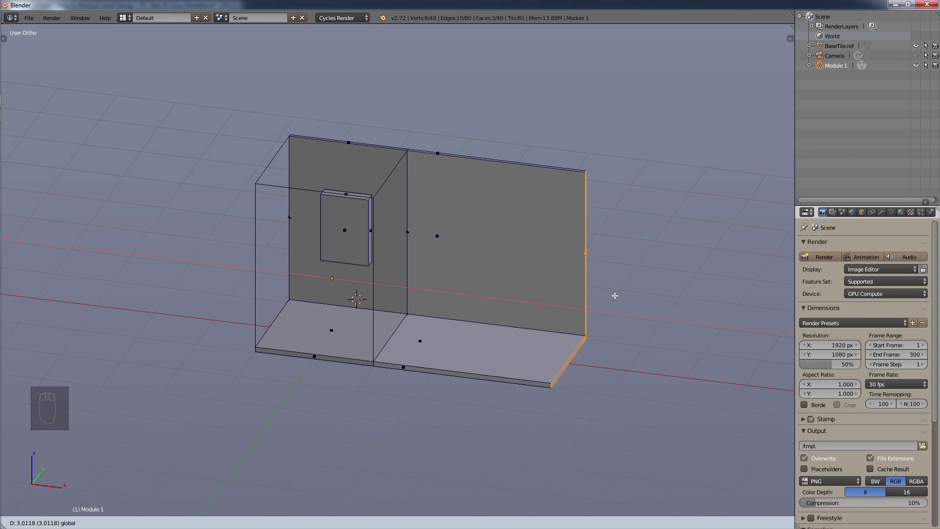
drag(614, 296, 615, 295)
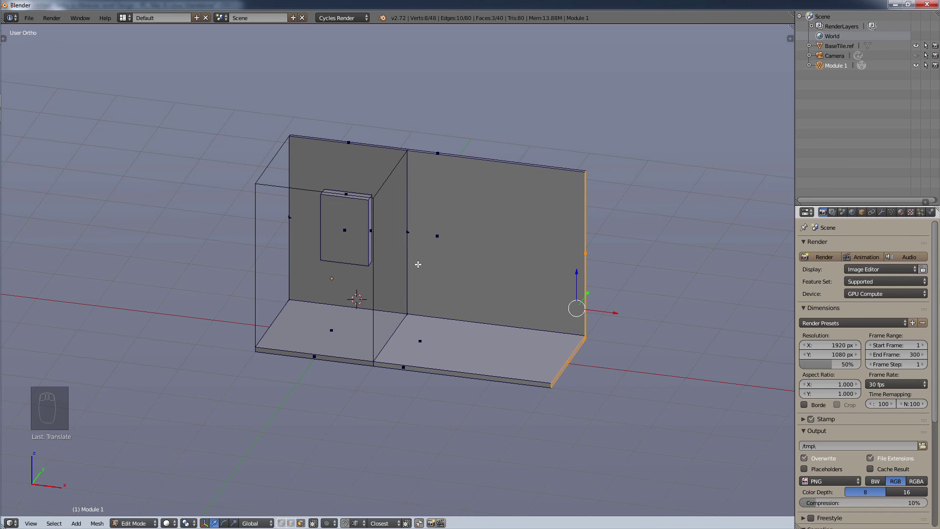
key(ctrl+z)
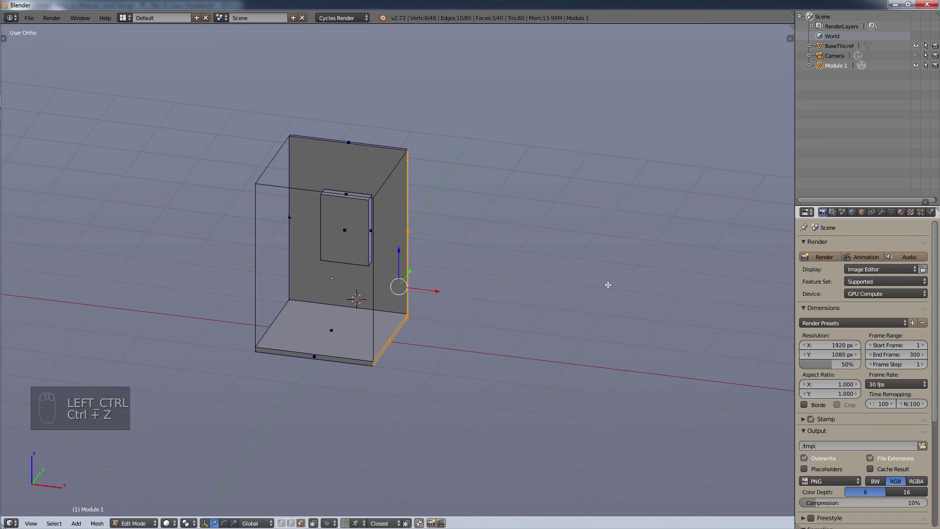
- Delete the vertices of the protruding block's front face and of the next face layered behind it on the back wall
scroll(473, 285, up, 3)
middle_drag(447, 281, 480, 358)
scroll(440, 269, down, 2)
scroll(480, 358, up, 1)
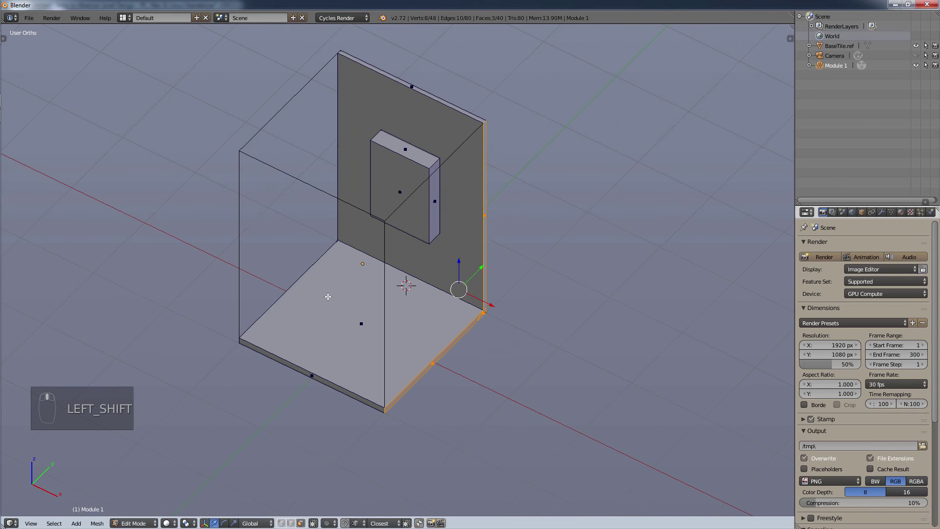
right_click(293, 286)
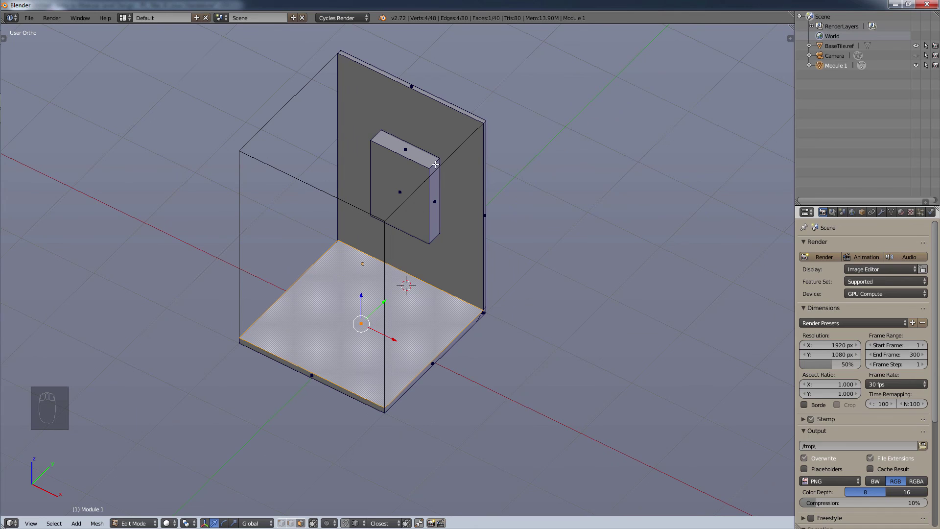
right_click(397, 174)
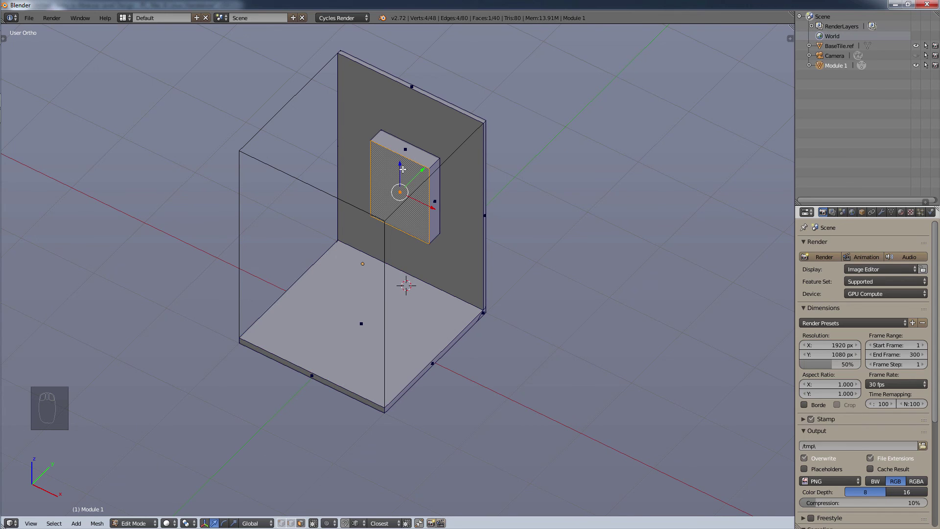
key(x)
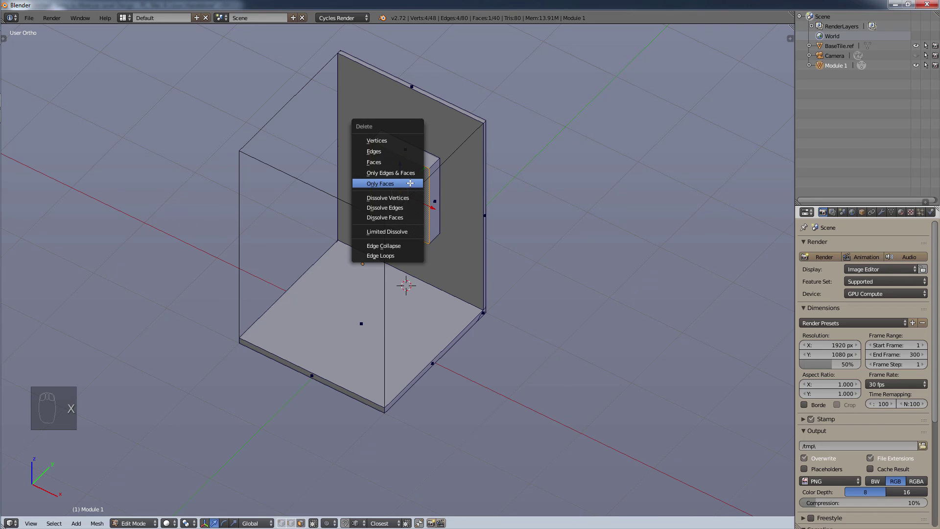
click(405, 139)
right_click(397, 176)
key(x)
click(397, 176)
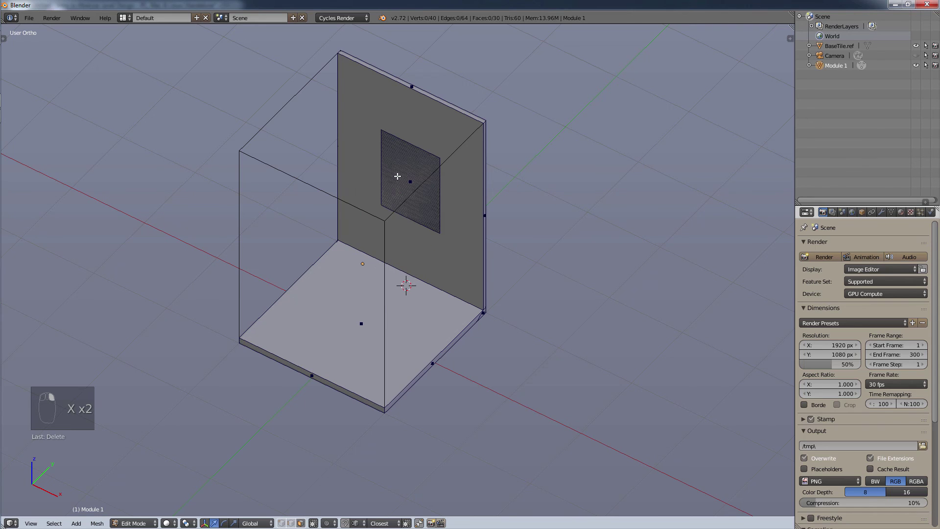
- Select the flat rectangular panel face lying on the back wall and delete its vertices
right_click(412, 171)
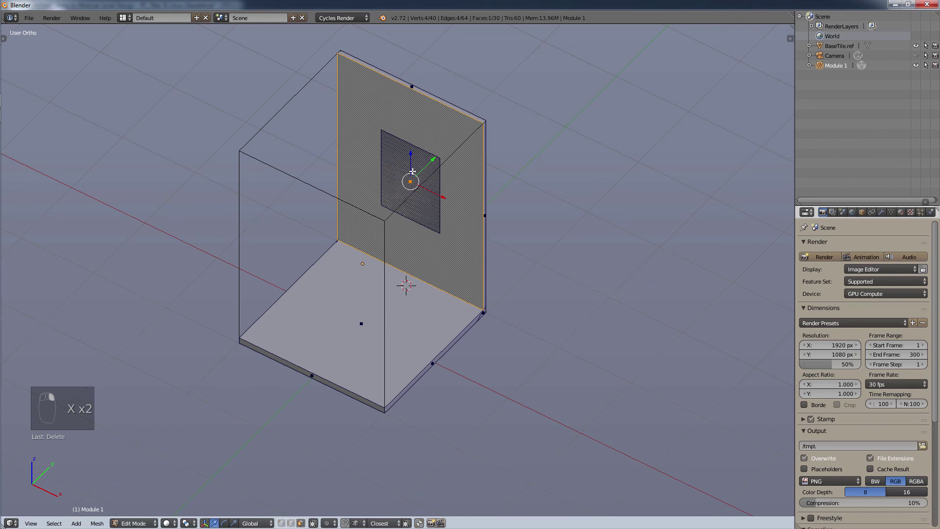
middle_drag(384, 326, 414, 288)
right_click(377, 187)
key(x)
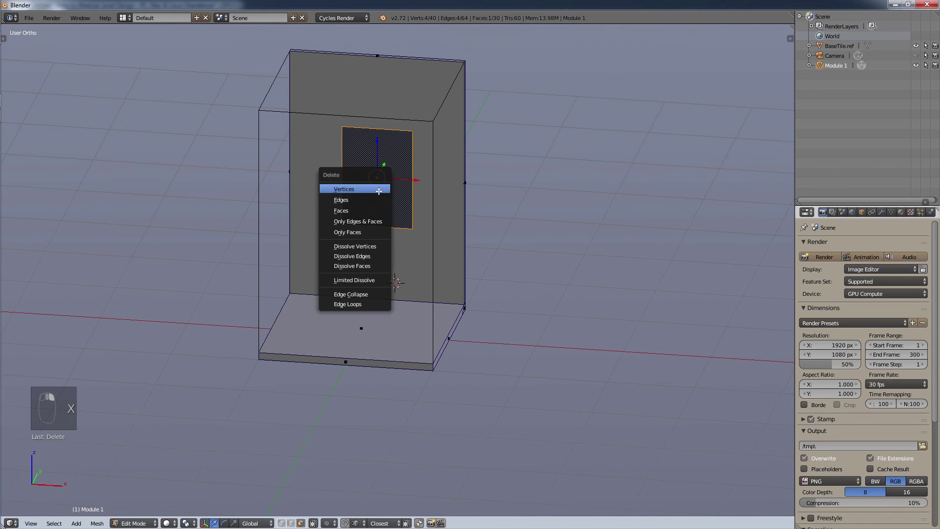
click(358, 189)
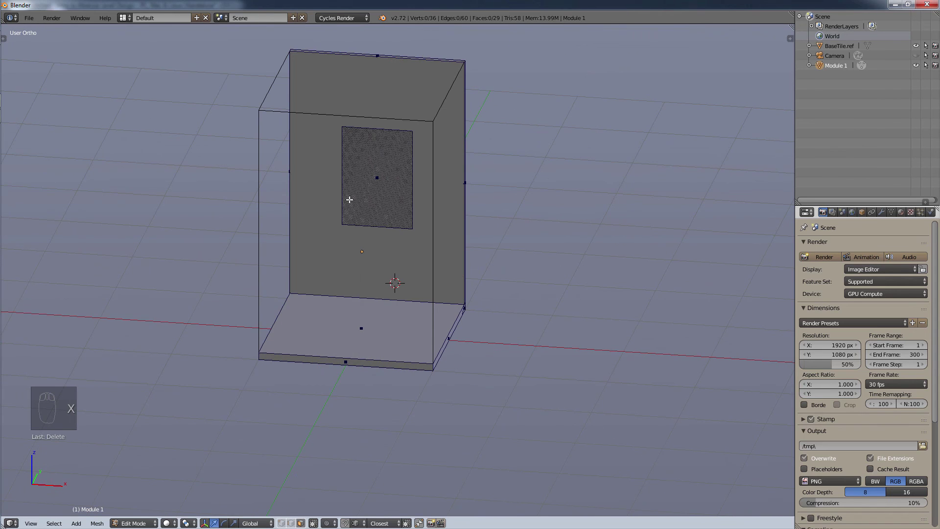
- Select the remaining linked geometry of the wall's rectangular panel in vertex mode and delete its vertices
right_click(373, 181)
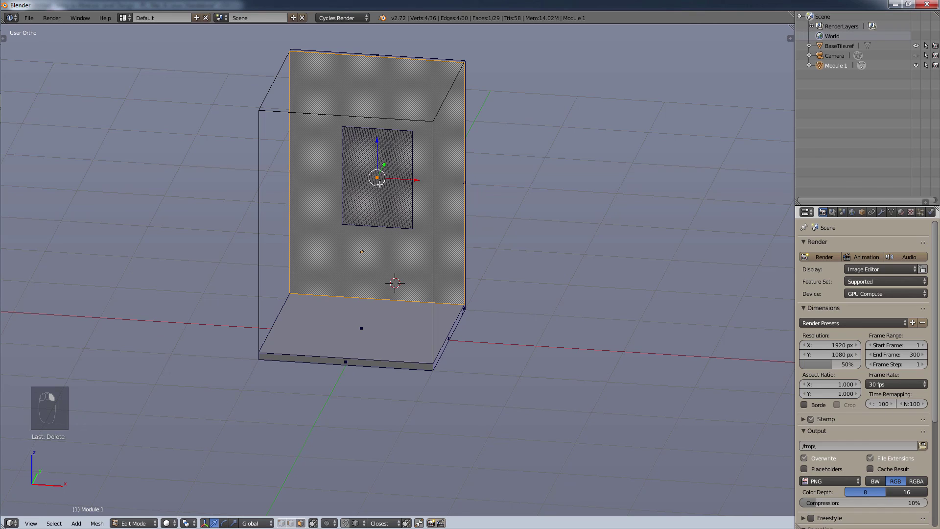
middle_drag(548, 174, 501, 176)
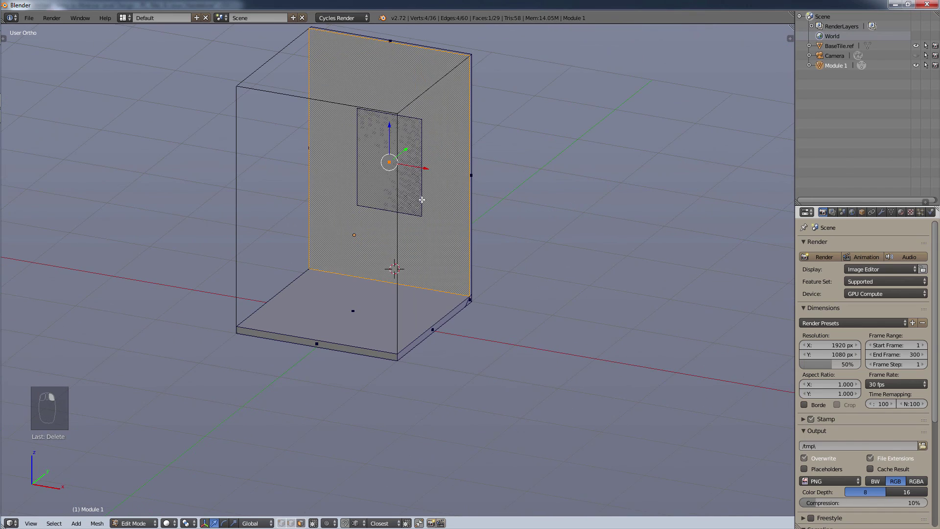
key(1)
right_click(420, 216)
key(l)
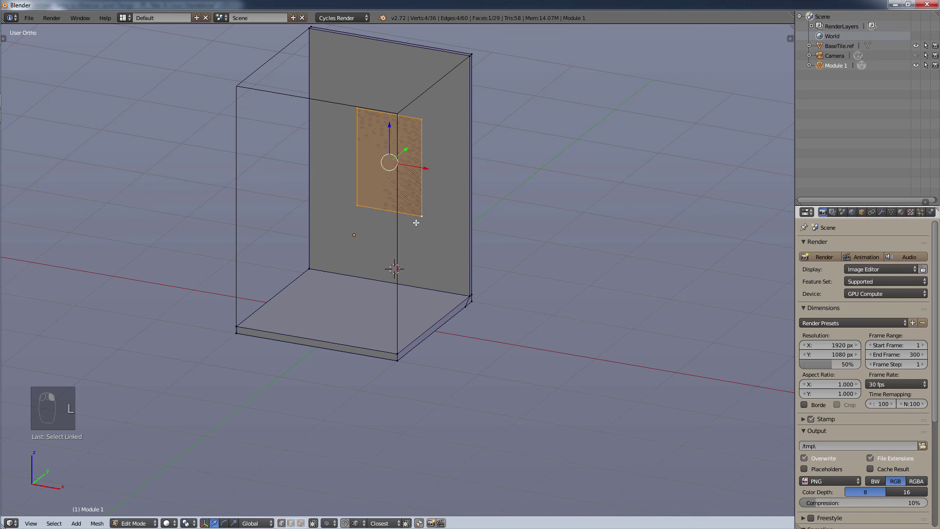
key(x)
click(411, 219)
- Extrude the floor's free side edge on the negative X side straight up along Z to the reference tile's top edge
scroll(399, 206, up, 1)
middle_drag(398, 205, 308, 340)
click(290, 521)
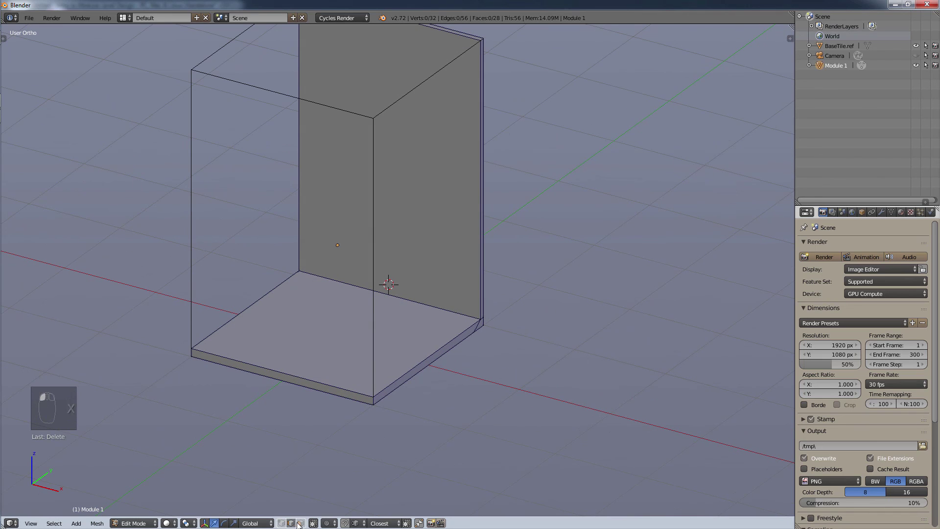
right_click(248, 301)
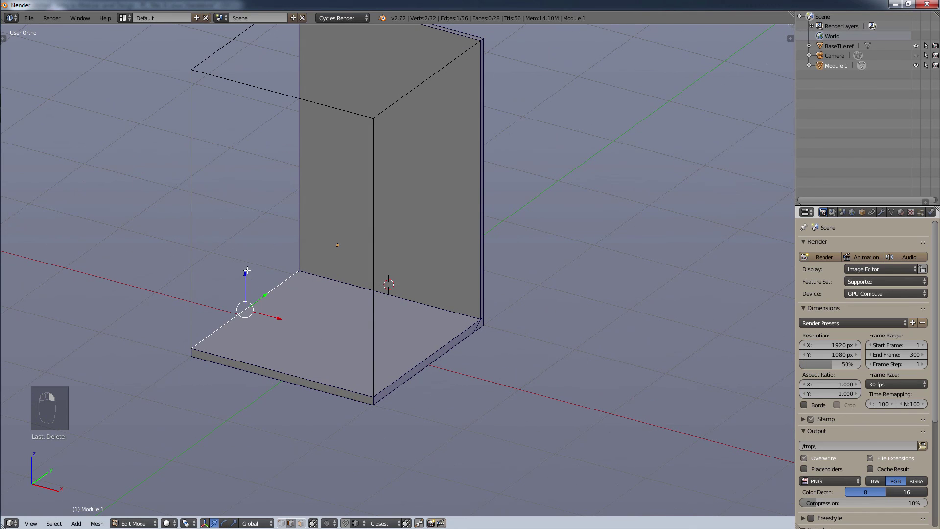
key(e)
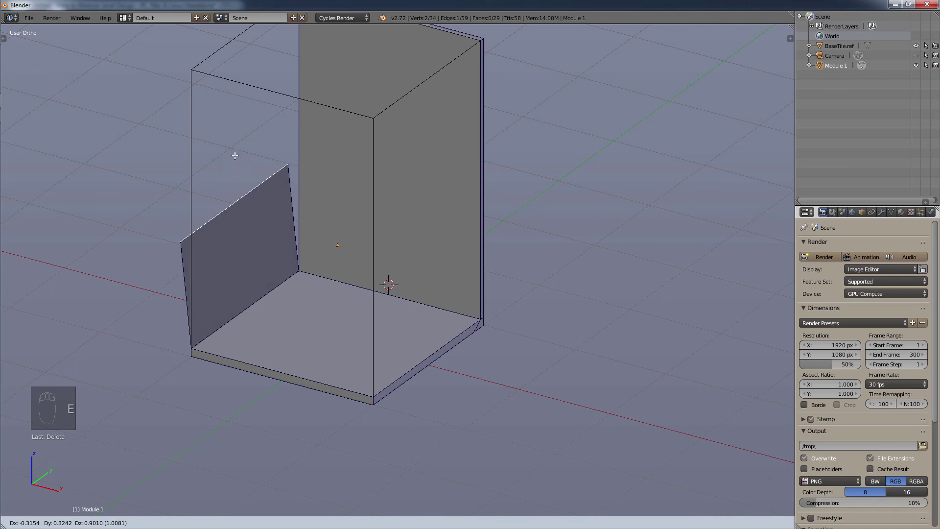
key(z)
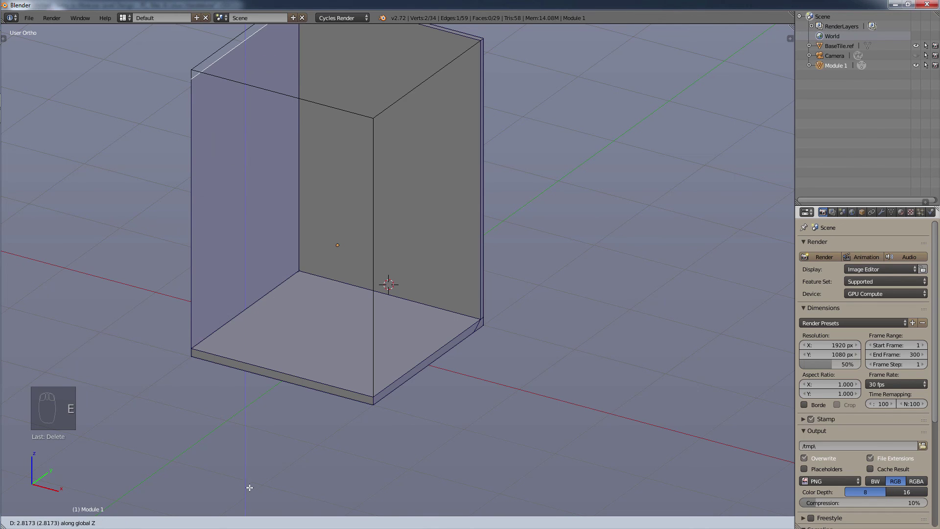
click(250, 482)
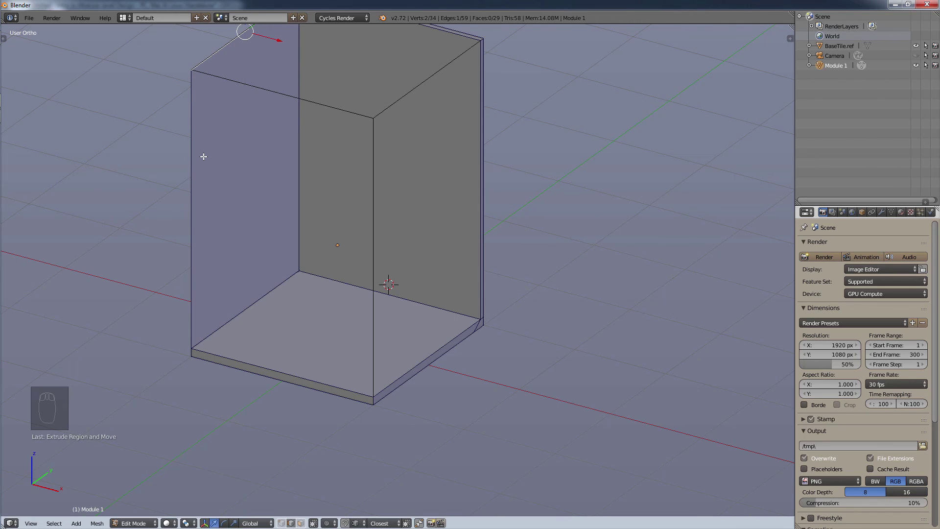
- Extrude the new side wall's face inward about 0.08 units to give the wall thickness
click(301, 522)
right_click(237, 160)
key(e)
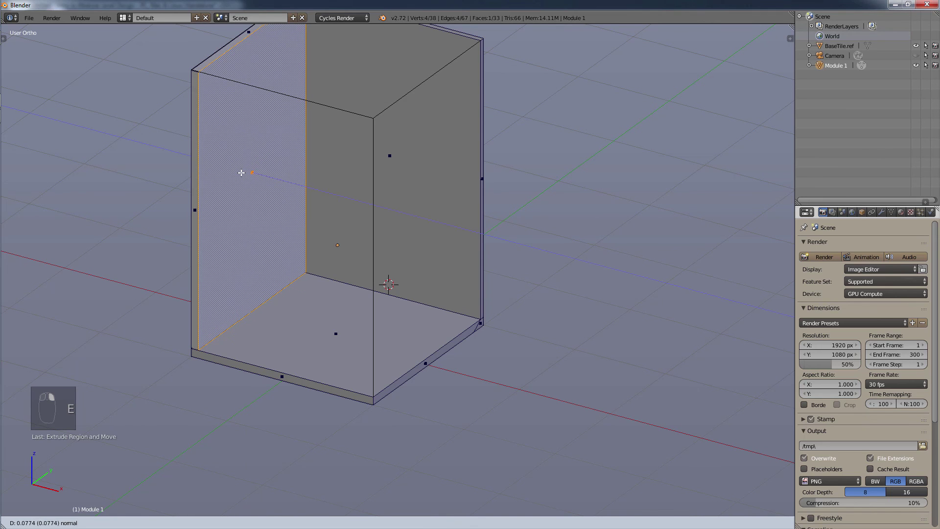
click(301, 213)
- Move the side wall's inner face back about 0.03 units along X to thin the wall
scroll(305, 213, down, 2)
middle_drag(333, 210, 325, 226)
scroll(298, 176, up, 2)
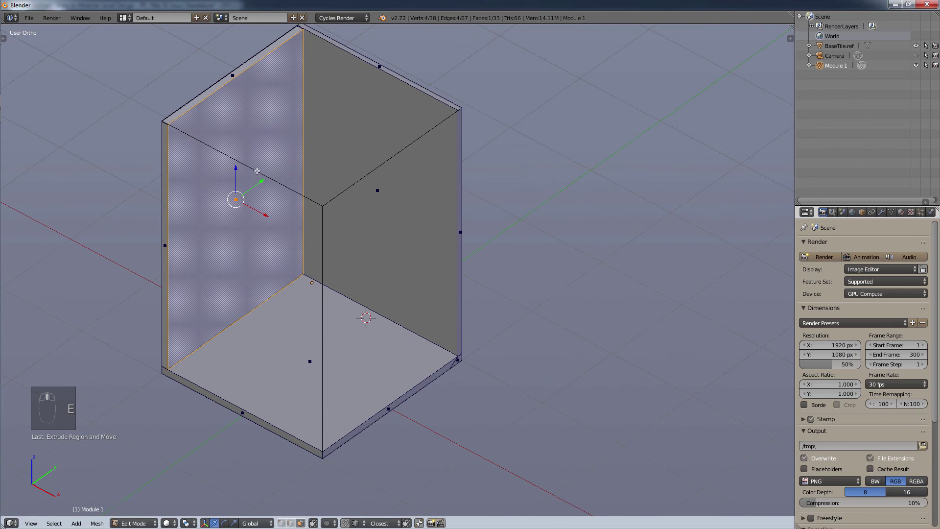
key(g)
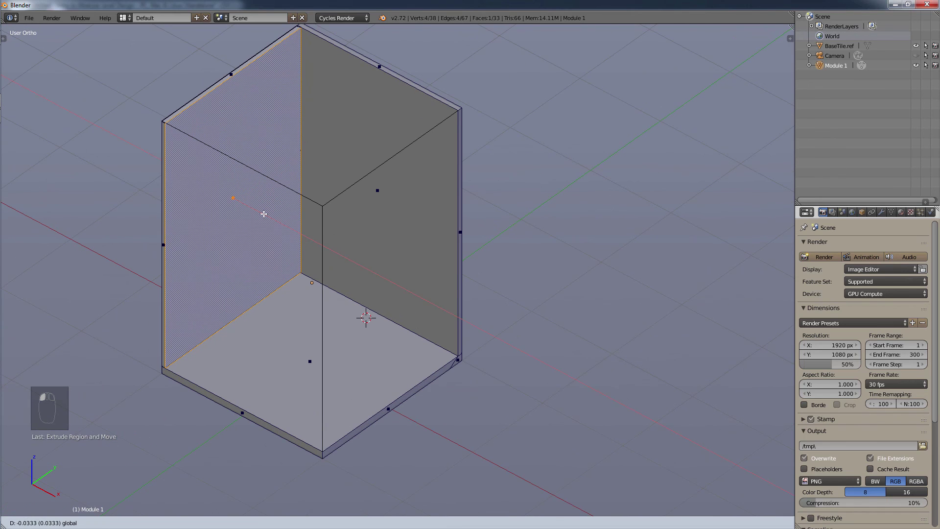
click(263, 216)
- Examine the corner module's floor, back wall and new side wall up close and from several angles
scroll(339, 264, down, 2)
middle_drag(342, 262, 375, 249)
scroll(374, 249, up, 2)
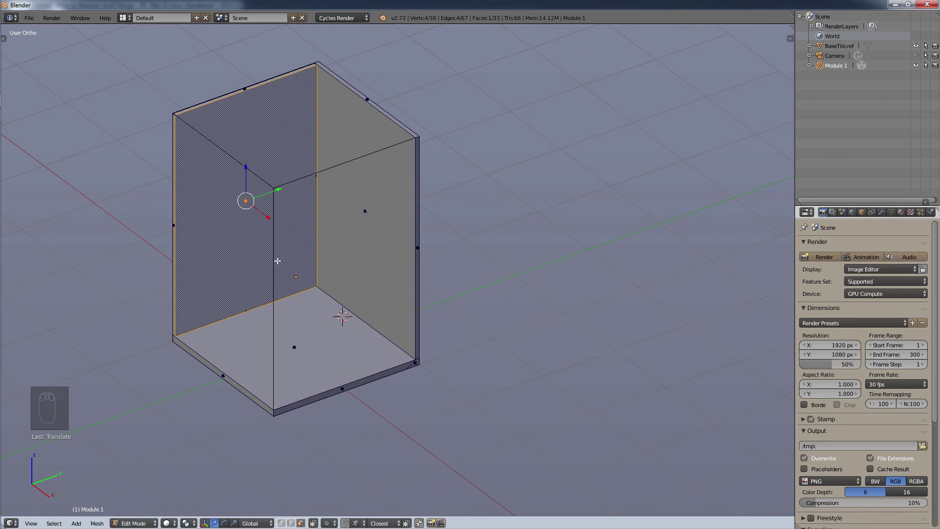
scroll(277, 261, up, 3)
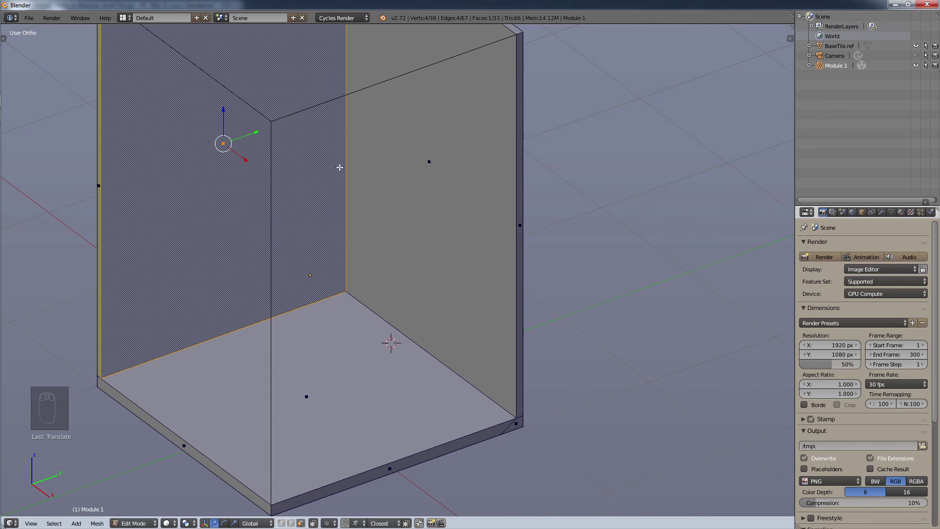
scroll(339, 167, down, 5)
scroll(348, 129, up, 1)
shift+middle_drag(337, 126, 345, 197)
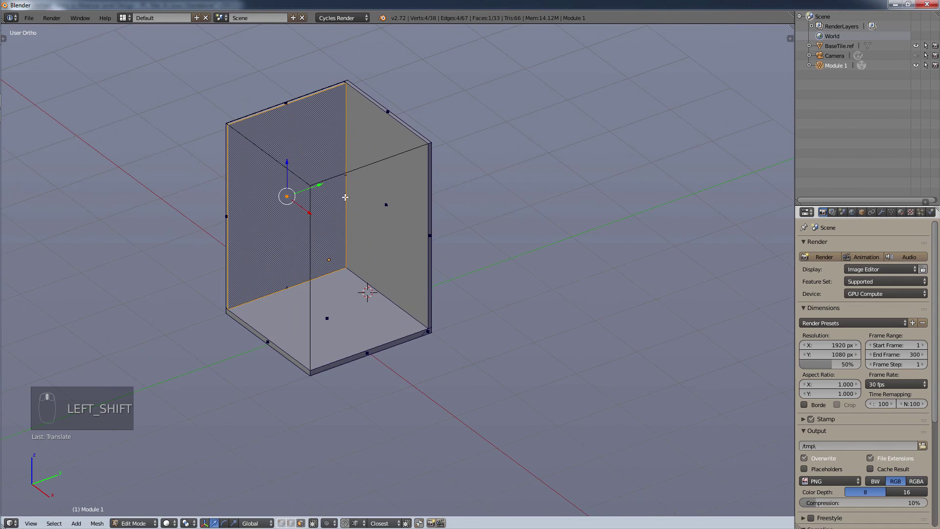
scroll(345, 205, up, 3)
middle_drag(340, 262, 368, 265)
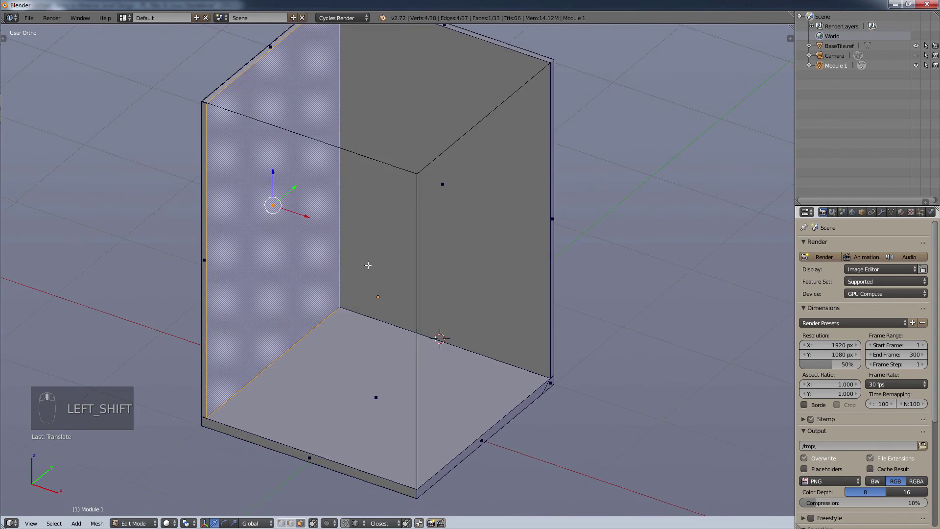